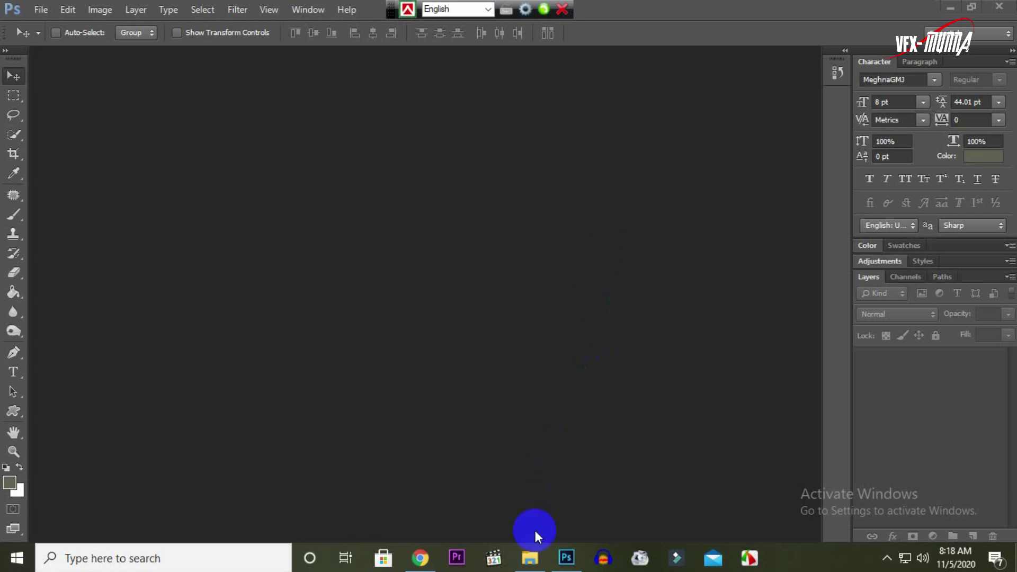
Step: Drag the tak, broken-egg and hypebeast images from File Explorer into Photoshop
{"action": "left_click", "coordinate": [529, 559]}
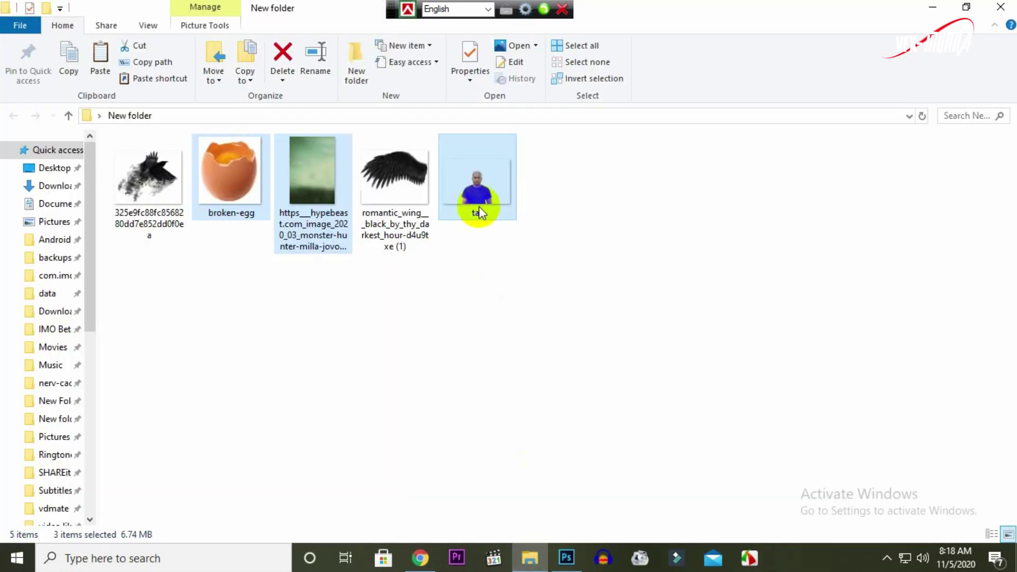
{"action": "right_click", "coordinate": [234, 173]}
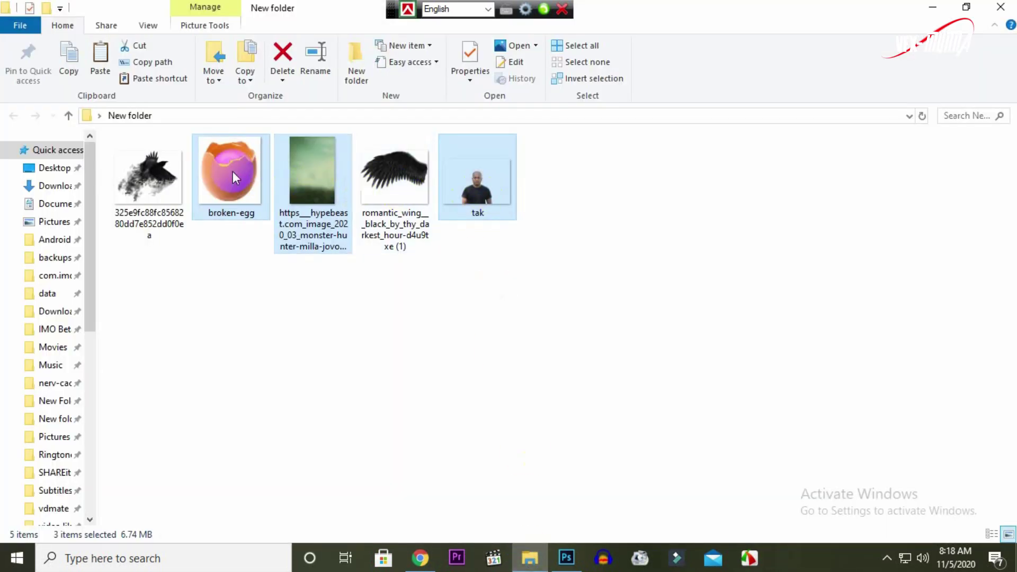
{"action": "mouse_move", "coordinate": [481, 183]}
{"action": "left_mouse_down"}
{"action": "mouse_move", "coordinate": [555, 505]}
{"action": "mouse_move", "coordinate": [378, 275]}
{"action": "mouse_move", "coordinate": [389, 278]}
{"action": "left_mouse_up"}
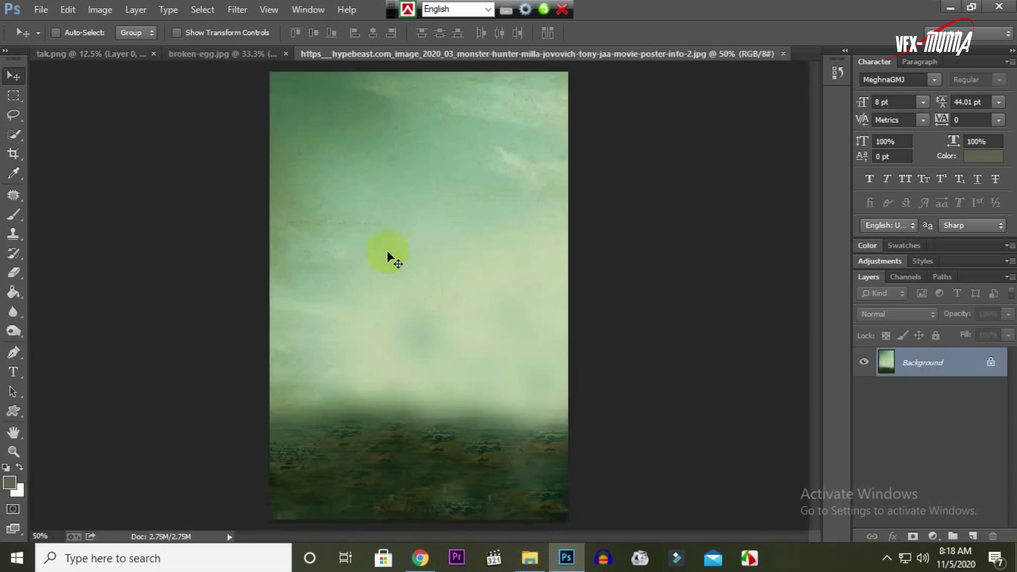
Step: Copy the tak.png portrait onto the green poster as Layer 1 and raise it to show his head
{"action": "left_click", "coordinate": [252, 56]}
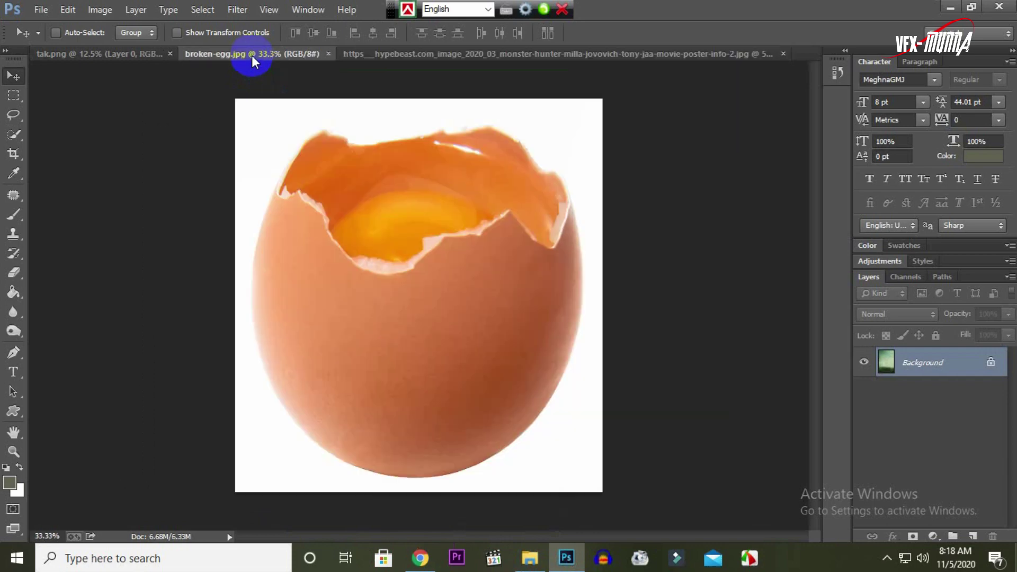
{"action": "left_click", "coordinate": [142, 55]}
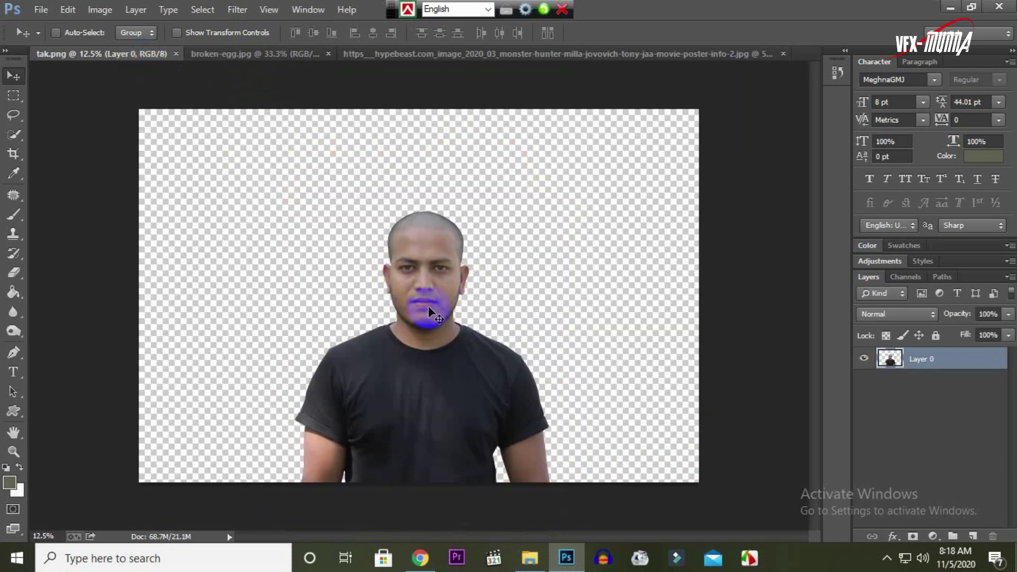
{"action": "mouse_move", "coordinate": [415, 395]}
{"action": "left_mouse_down"}
{"action": "mouse_move", "coordinate": [556, 58]}
{"action": "mouse_move", "coordinate": [393, 313]}
{"action": "mouse_move", "coordinate": [427, 440]}
{"action": "left_mouse_up"}
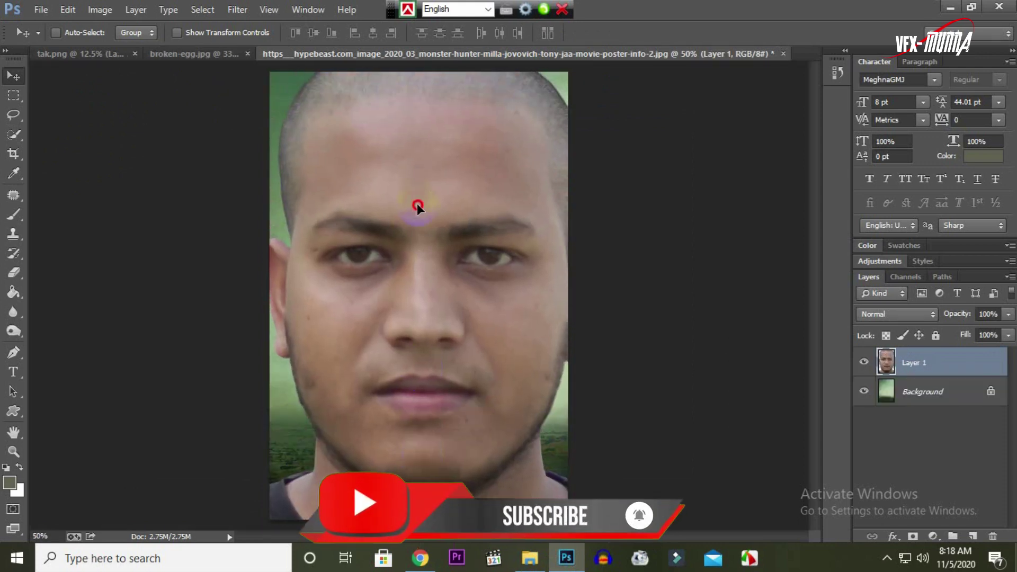
{"action": "left_click_drag", "start_coordinate": [427, 439], "coordinate": [414, 208]}
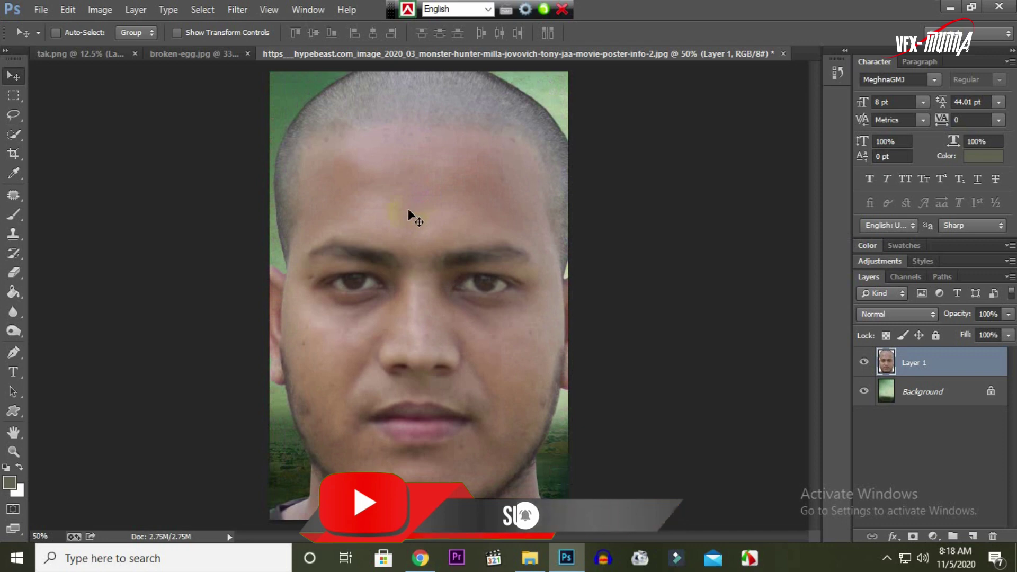
{"action": "left_click", "coordinate": [109, 59]}
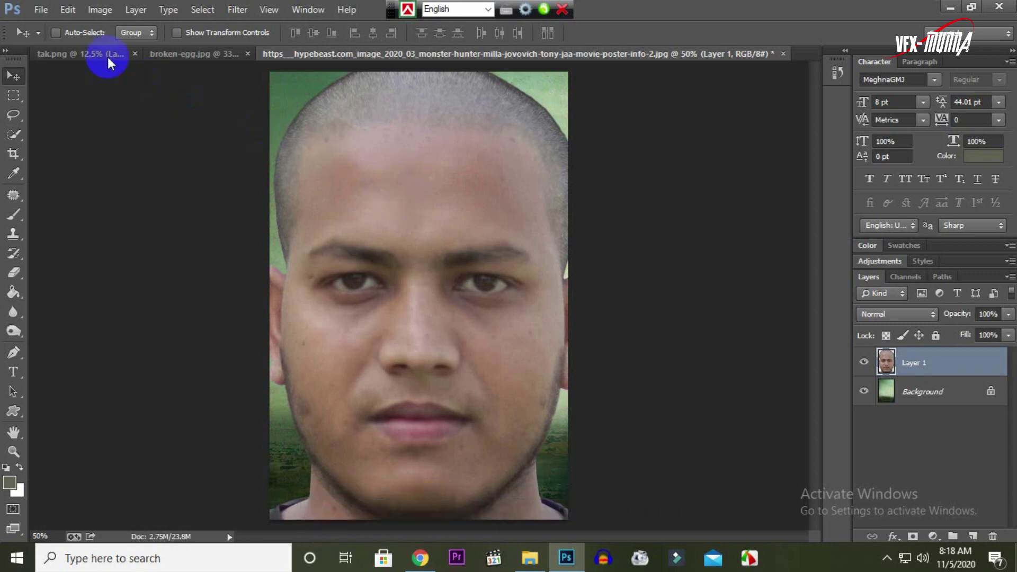
{"action": "left_click", "coordinate": [67, 12]}
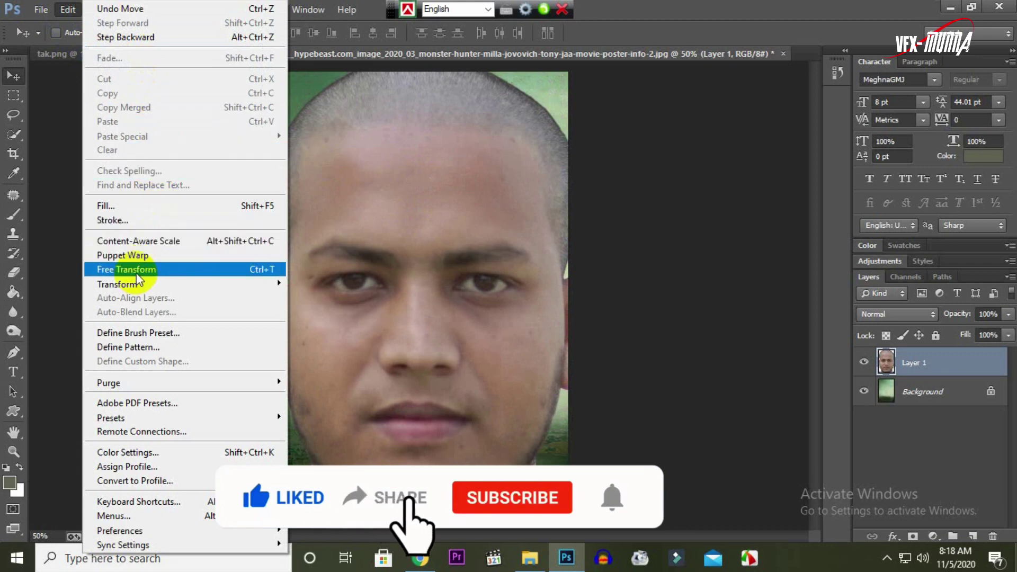
Step: Free Transform the portrait to about 45%, centring his head and shoulders on the poster
{"action": "left_click", "coordinate": [194, 272]}
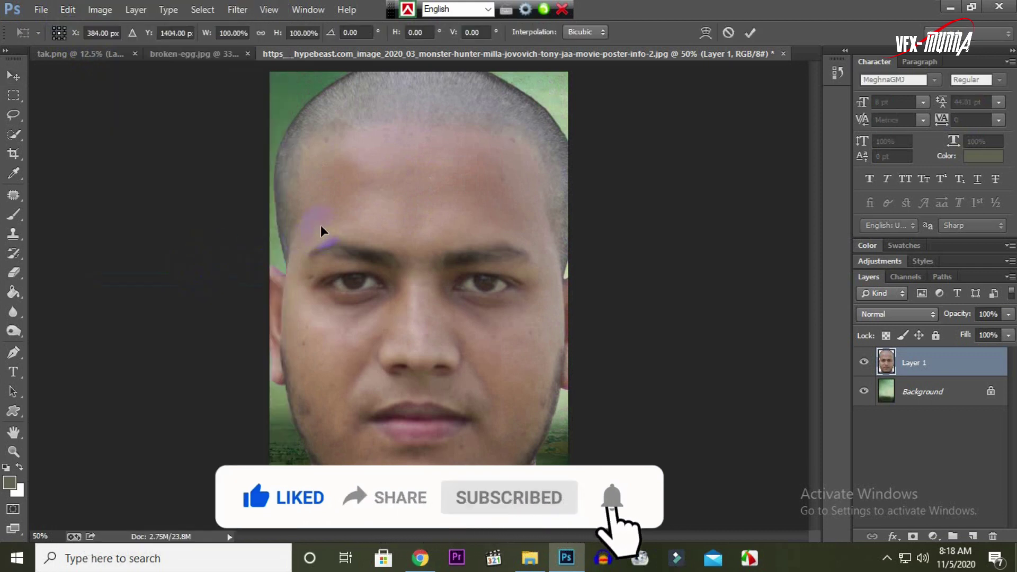
{"action": "key", "text": "ctrl+minus"}
{"action": "key", "text": "ctrl+minus"}
{"action": "key", "text": "ctrl+minus"}
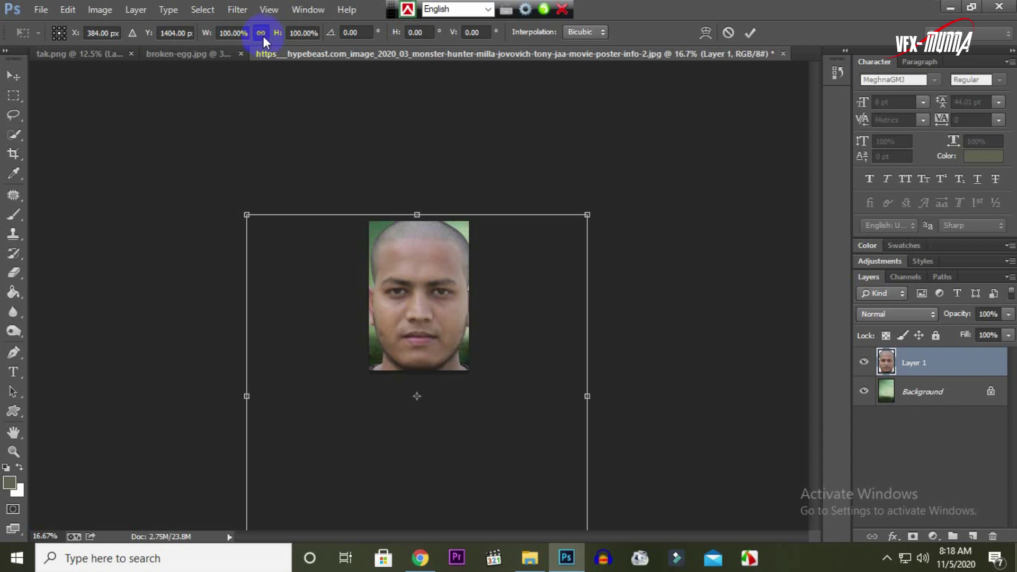
{"action": "left_click_drag", "start_coordinate": [279, 34], "coordinate": [243, 56]}
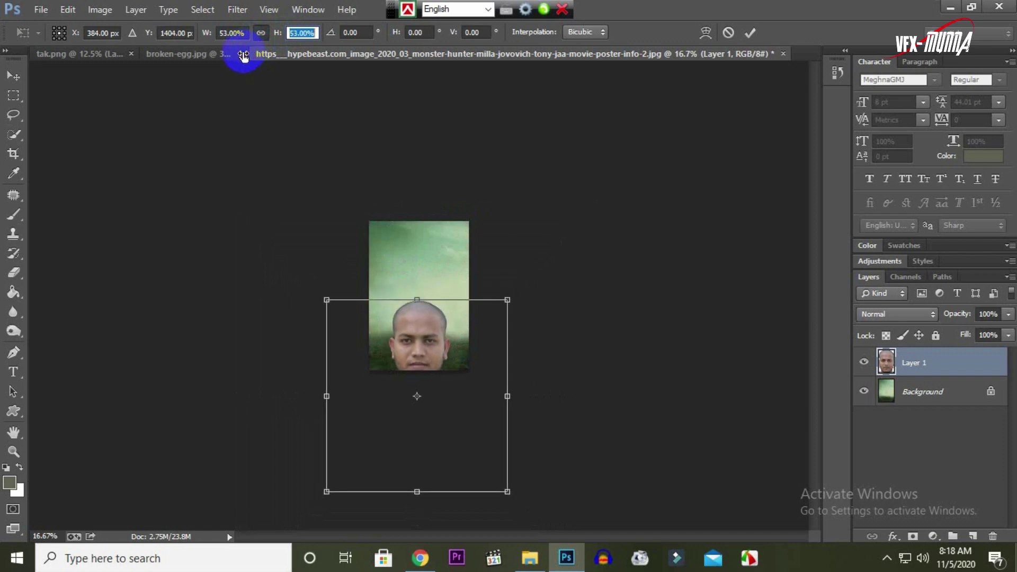
{"action": "mouse_move", "coordinate": [415, 370]}
{"action": "left_mouse_down"}
{"action": "mouse_move", "coordinate": [420, 300]}
{"action": "mouse_move", "coordinate": [426, 305]}
{"action": "left_mouse_up"}
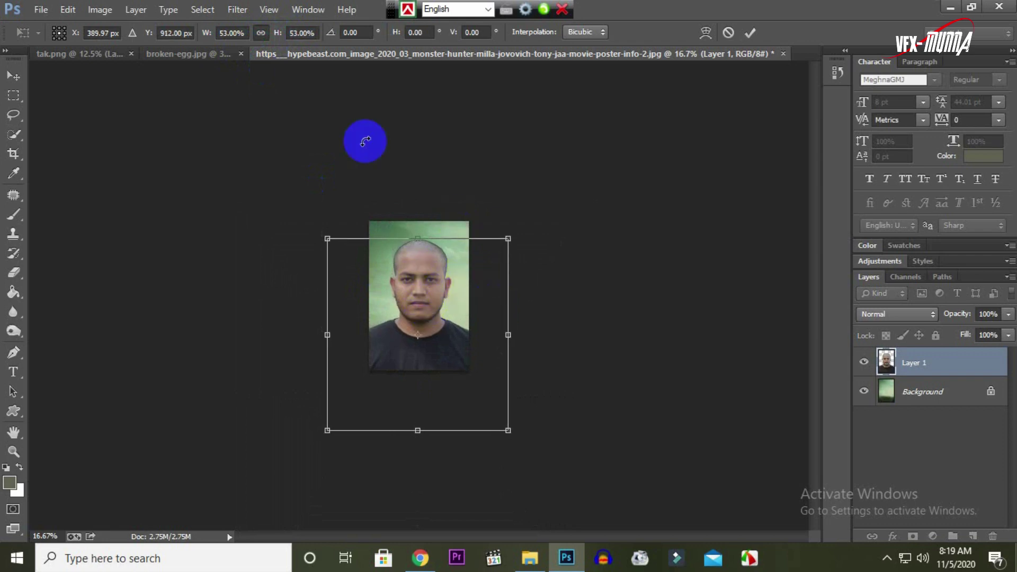
{"action": "left_click_drag", "start_coordinate": [278, 40], "coordinate": [272, 40]}
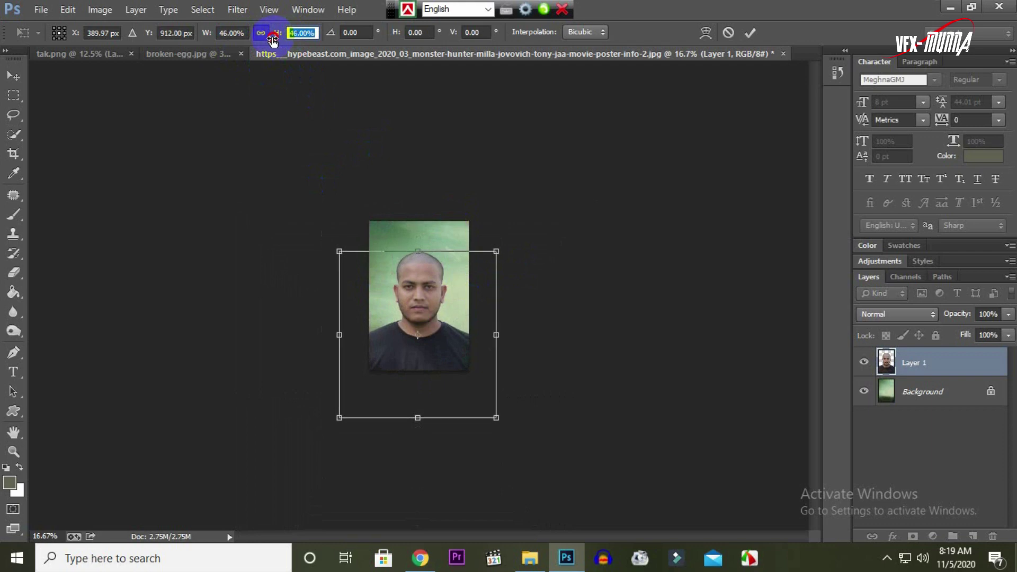
{"action": "type", "text": "45"}
{"action": "left_click_drag", "start_coordinate": [453, 299], "coordinate": [455, 291]}
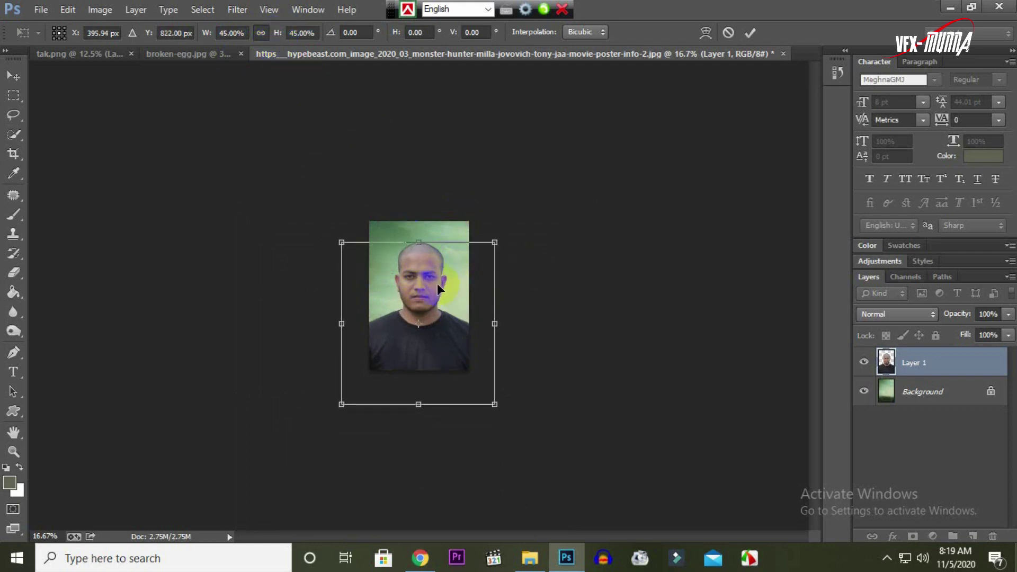
{"action": "key", "text": "Return"}
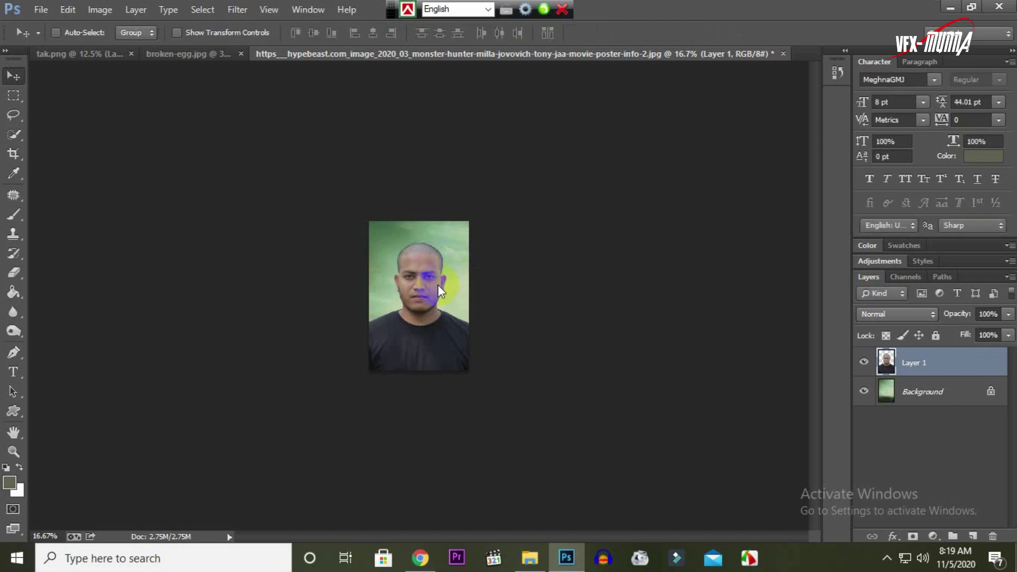
{"action": "key", "text": "ctrl+plus"}
{"action": "key", "text": "ctrl+plus"}
{"action": "key", "text": "ctrl+plus"}
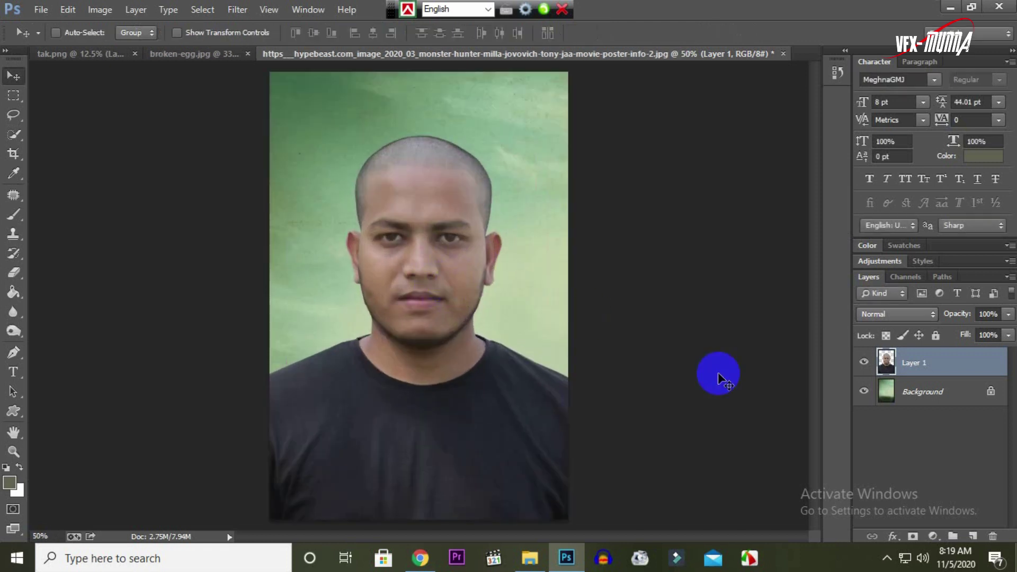
Step: Erase the man's lower shirt to reveal the dark green ground, then bring up broken-egg.jpg
{"action": "left_click", "coordinate": [22, 272]}
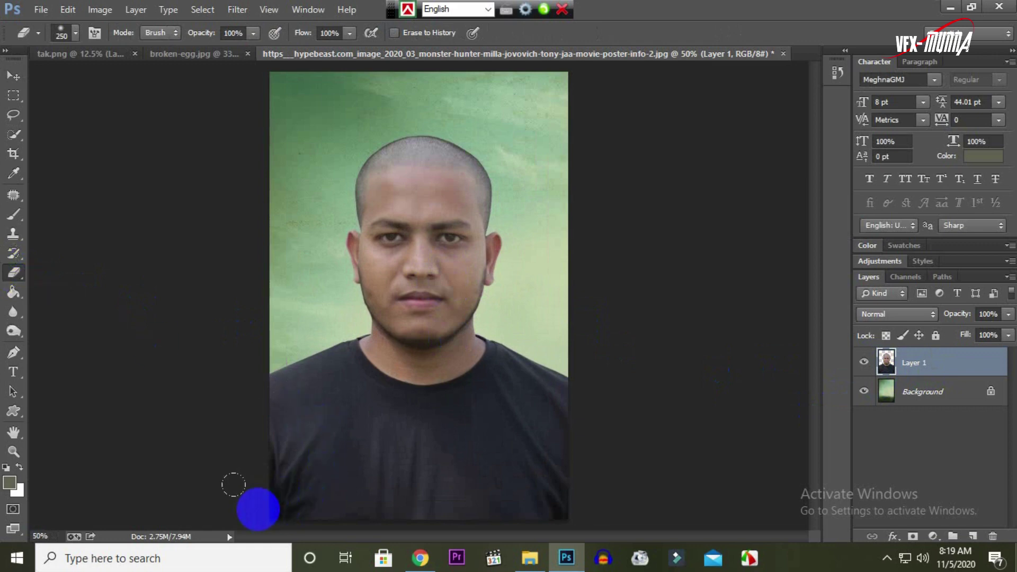
{"action": "mouse_move", "coordinate": [231, 481]}
{"action": "left_mouse_down"}
{"action": "mouse_move", "coordinate": [351, 490]}
{"action": "mouse_move", "coordinate": [315, 444]}
{"action": "mouse_move", "coordinate": [196, 438]}
{"action": "mouse_move", "coordinate": [583, 451]}
{"action": "mouse_move", "coordinate": [263, 426]}
{"action": "mouse_move", "coordinate": [300, 434]}
{"action": "mouse_move", "coordinate": [556, 427]}
{"action": "mouse_move", "coordinate": [578, 441]}
{"action": "left_mouse_up"}
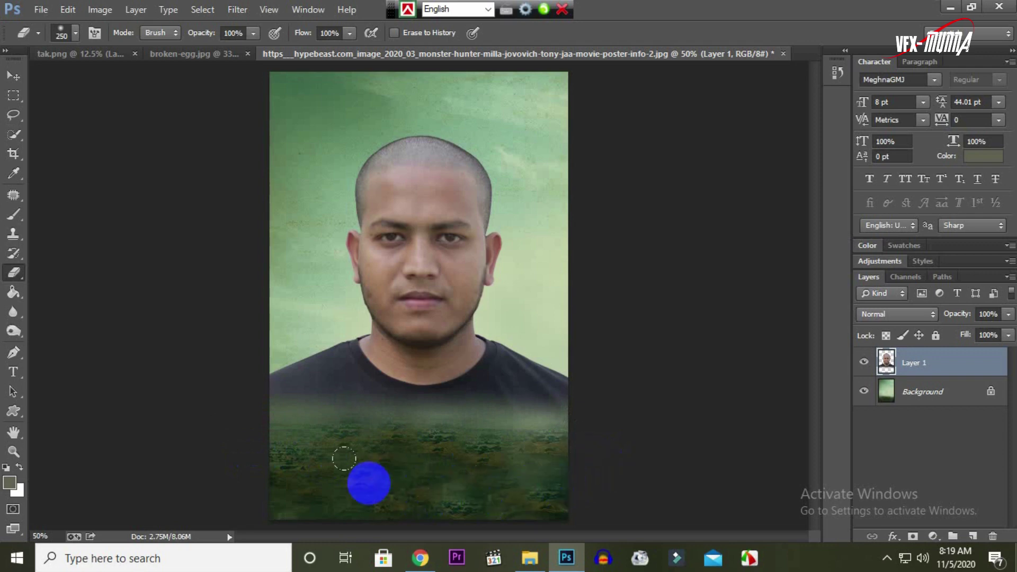
{"action": "left_click", "coordinate": [13, 78]}
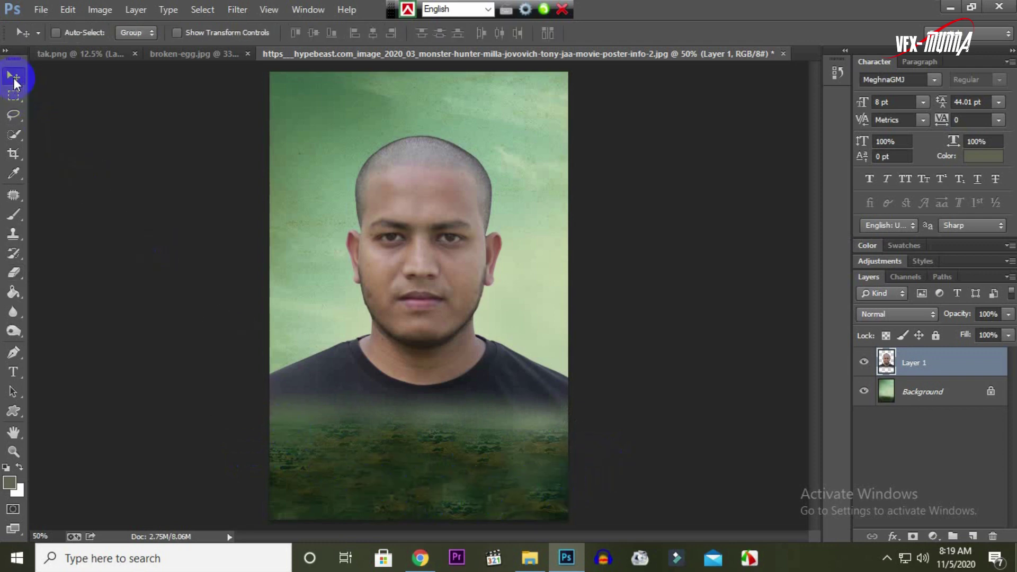
{"action": "left_click", "coordinate": [187, 55]}
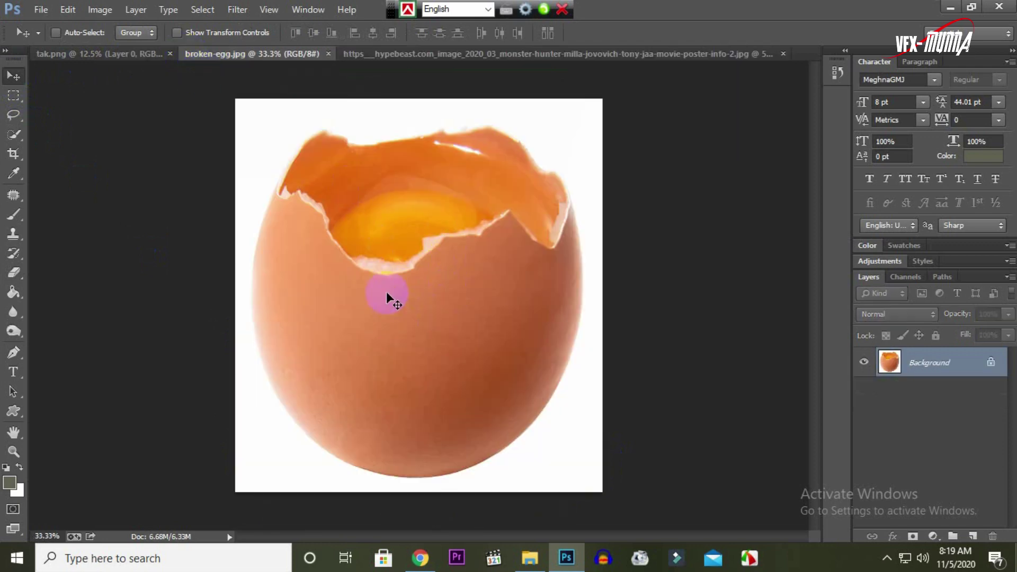
Step: Unlock the broken egg's background into an editable Layer 0
{"action": "double_click", "coordinate": [925, 366]}
{"action": "double_click", "coordinate": [943, 366]}
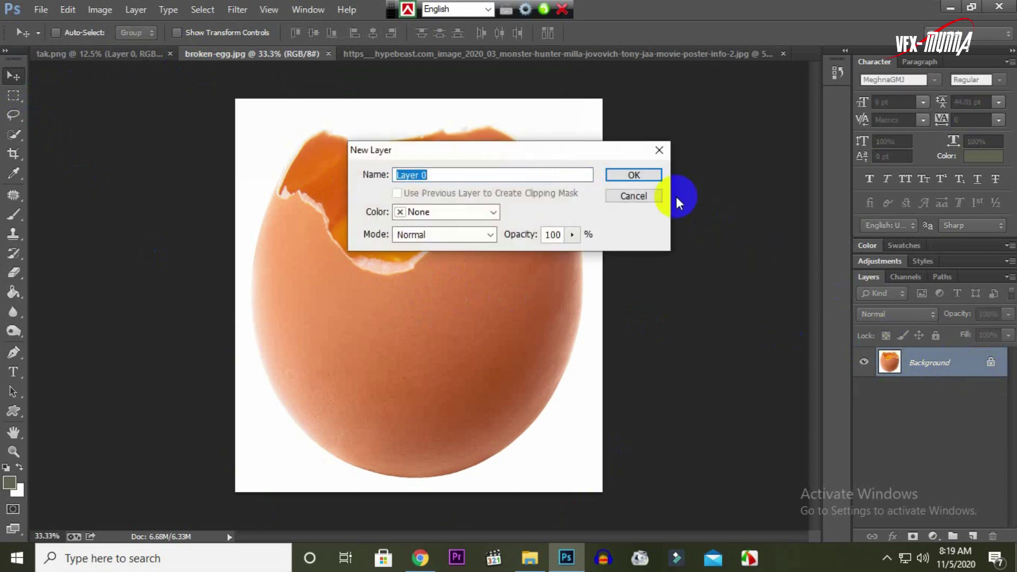
{"action": "left_click", "coordinate": [640, 176]}
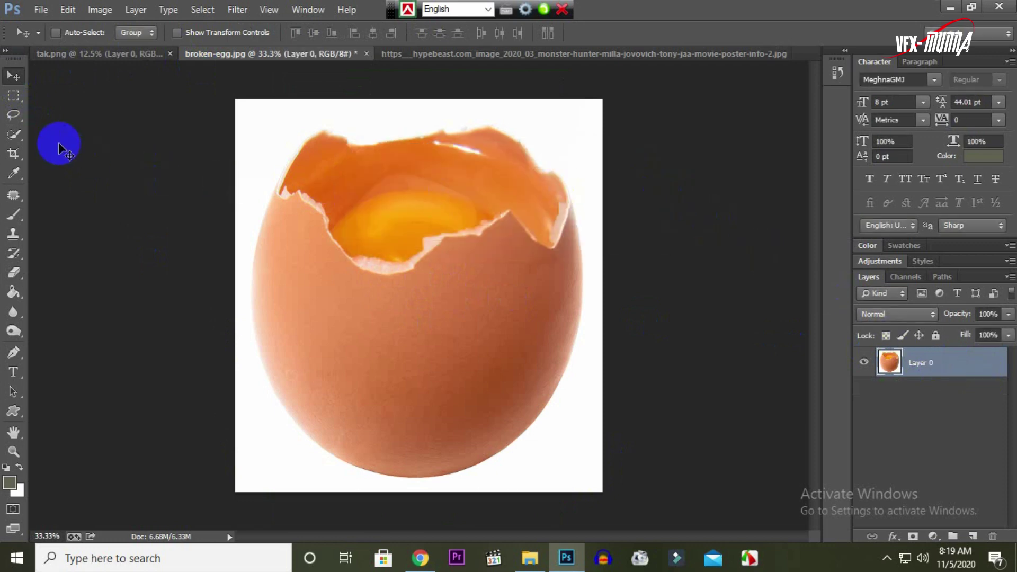
Step: Quick-select the eggshell and add a mask hiding the white background
{"action": "left_click", "coordinate": [19, 136]}
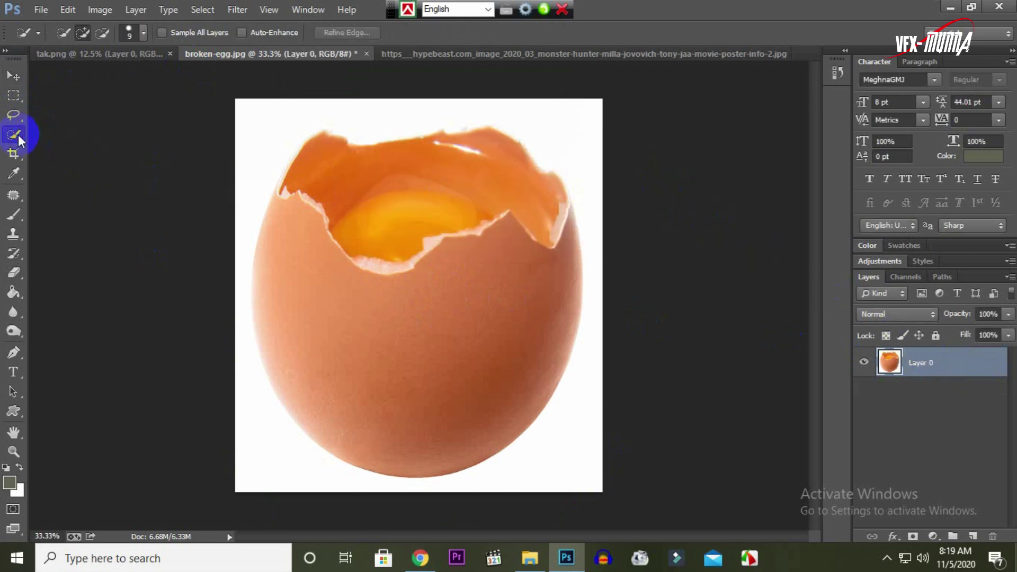
{"action": "left_click_drag", "start_coordinate": [374, 314], "coordinate": [387, 388]}
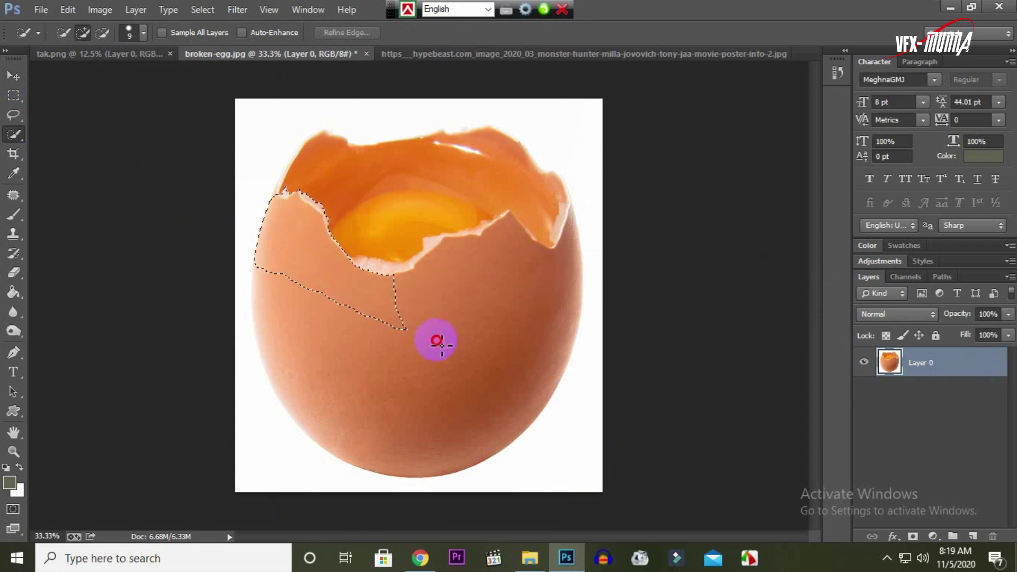
{"action": "mouse_move", "coordinate": [369, 261]}
{"action": "left_mouse_down"}
{"action": "mouse_move", "coordinate": [358, 200]}
{"action": "mouse_move", "coordinate": [413, 159]}
{"action": "mouse_move", "coordinate": [537, 229]}
{"action": "mouse_move", "coordinate": [556, 226]}
{"action": "mouse_move", "coordinate": [432, 250]}
{"action": "mouse_move", "coordinate": [290, 195]}
{"action": "left_mouse_up"}
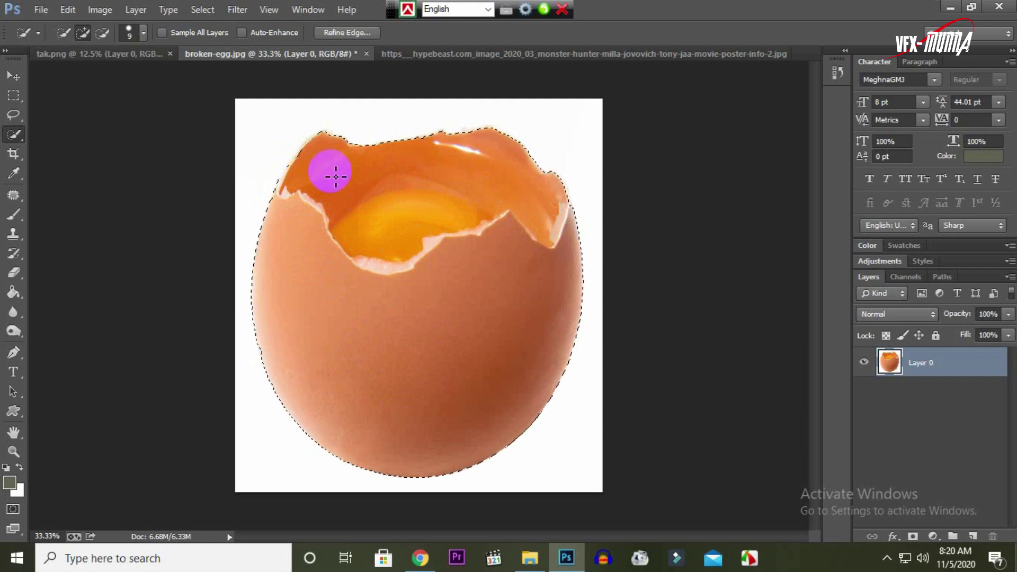
{"action": "mouse_move", "coordinate": [336, 177]}
{"action": "left_mouse_down"}
{"action": "mouse_move", "coordinate": [312, 188]}
{"action": "mouse_move", "coordinate": [318, 179]}
{"action": "mouse_move", "coordinate": [379, 188]}
{"action": "mouse_move", "coordinate": [327, 293]}
{"action": "left_mouse_up"}
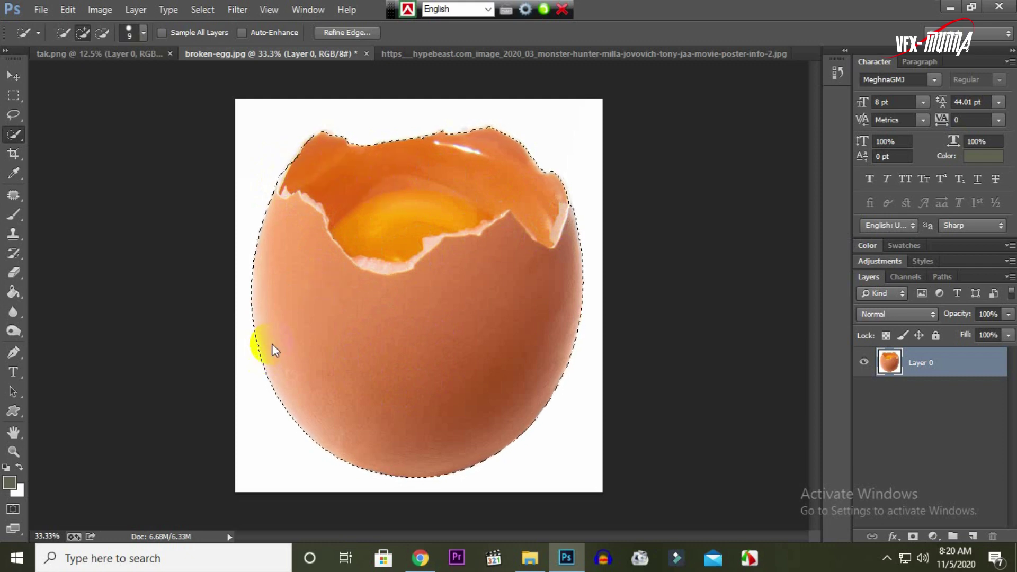
{"action": "left_click_drag", "start_coordinate": [415, 274], "coordinate": [383, 287]}
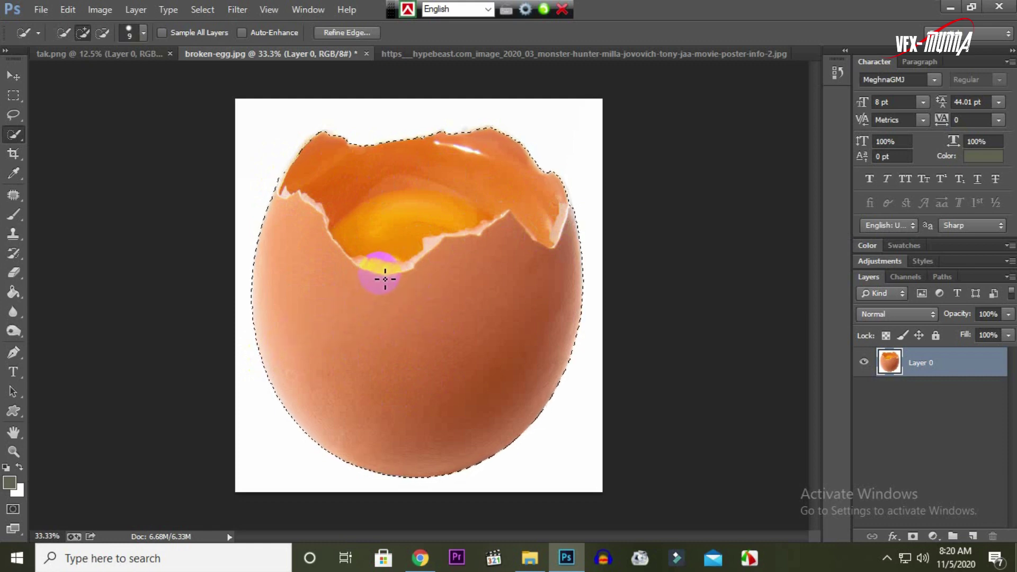
{"action": "left_click", "coordinate": [912, 536]}
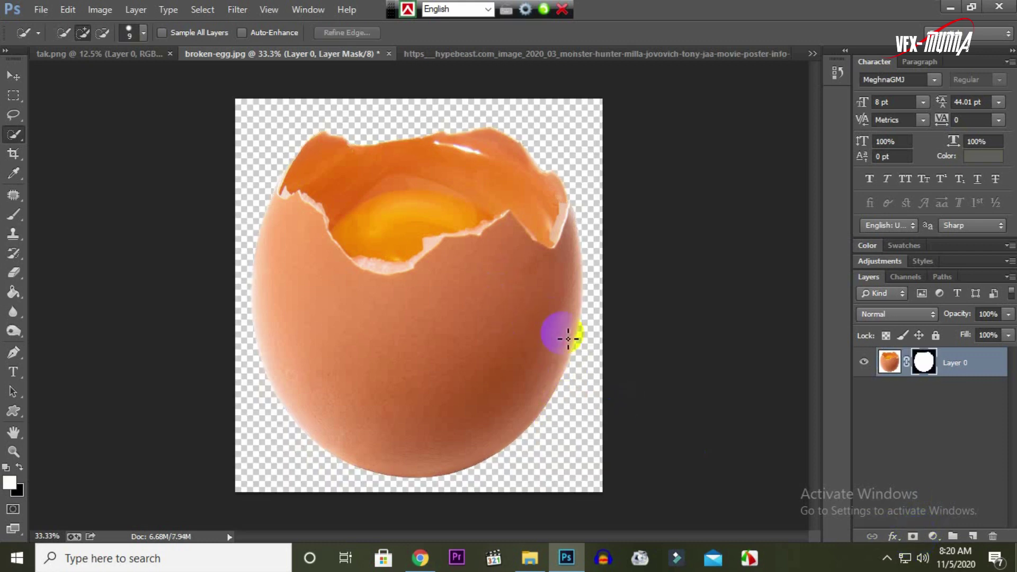
Step: Convert the masked egg layer into a smart object
{"action": "right_click", "coordinate": [985, 371]}
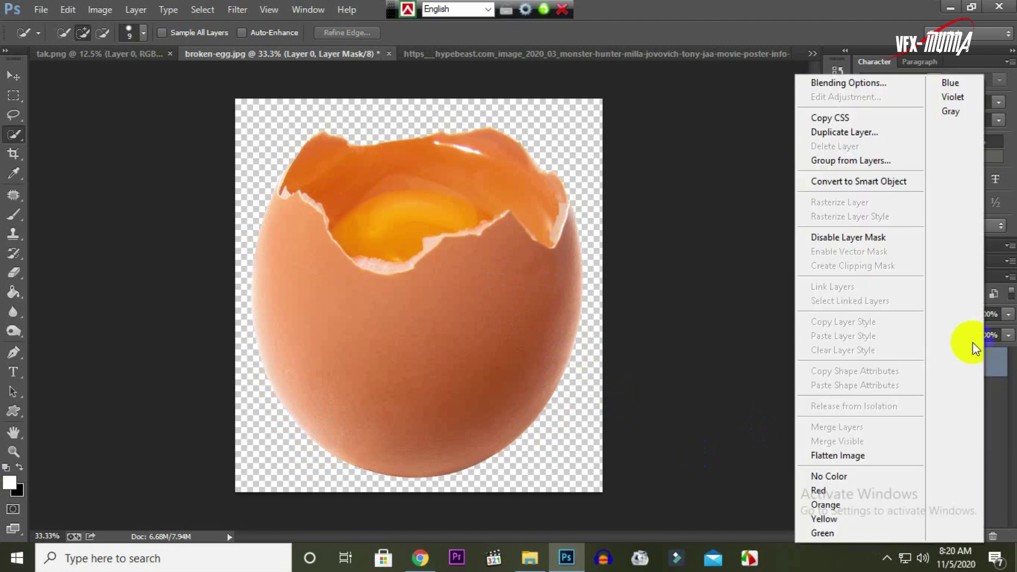
{"action": "left_click", "coordinate": [895, 182]}
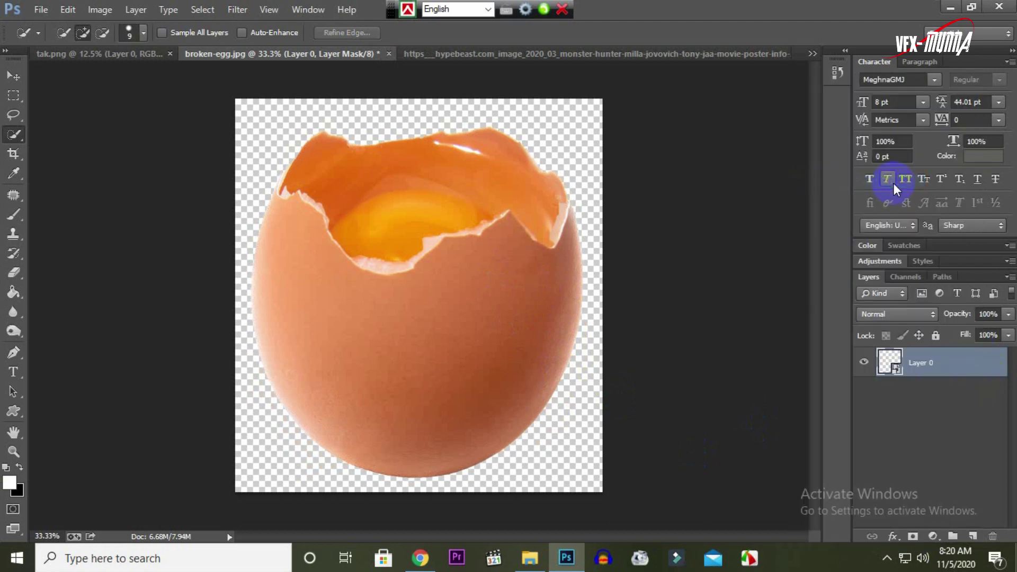
{"action": "left_click", "coordinate": [14, 76]}
Step: Drag the egg layer into the portrait poster document over the man
{"action": "left_click_drag", "start_coordinate": [371, 313], "coordinate": [583, 64]}
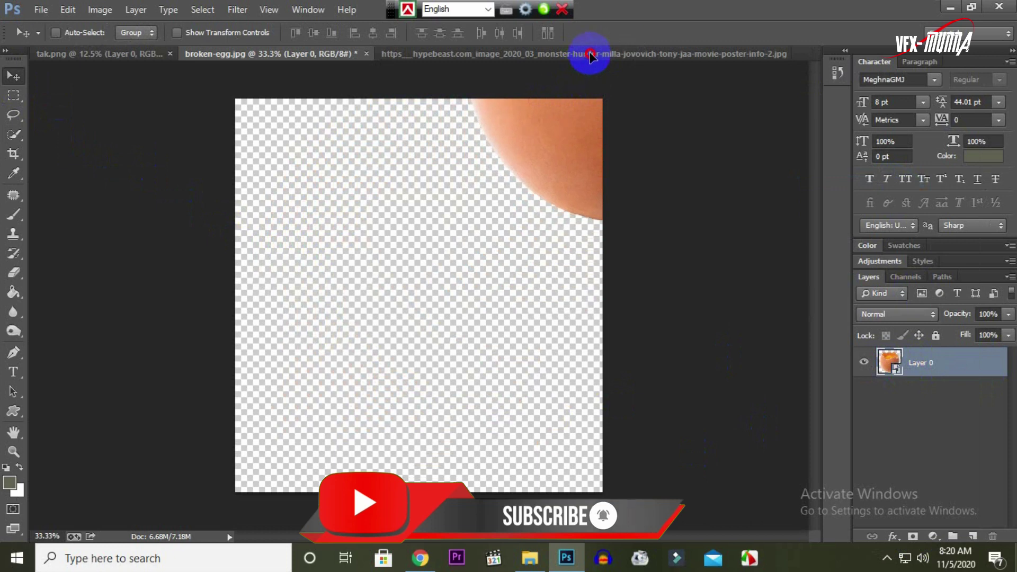
{"action": "left_click_drag", "start_coordinate": [583, 64], "coordinate": [408, 233]}
{"action": "left_click_drag", "start_coordinate": [481, 231], "coordinate": [481, 369]}
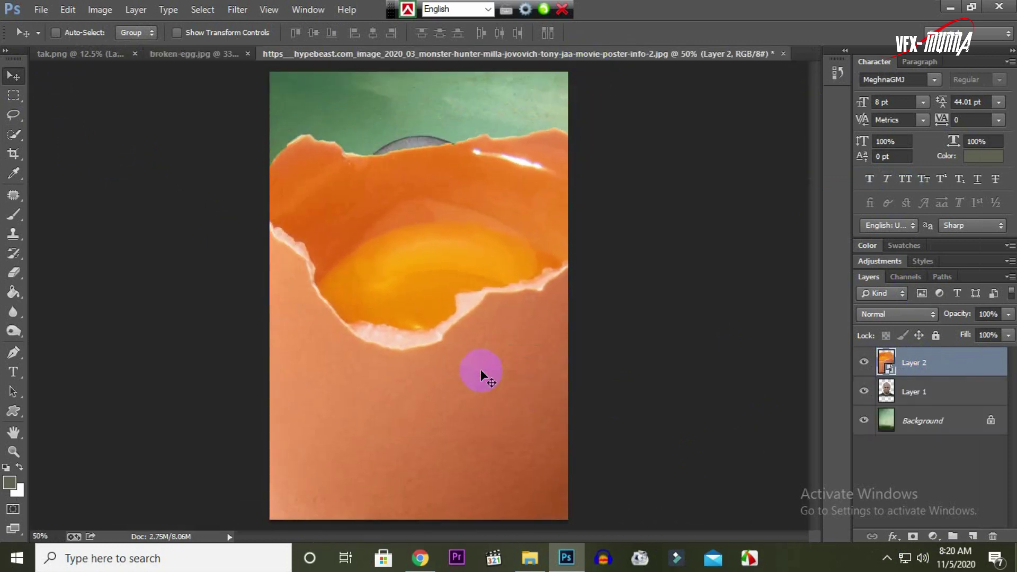
Step: Free Transform the egg with linked width and height, scaling it down toward head size
{"action": "left_click", "coordinate": [74, 14]}
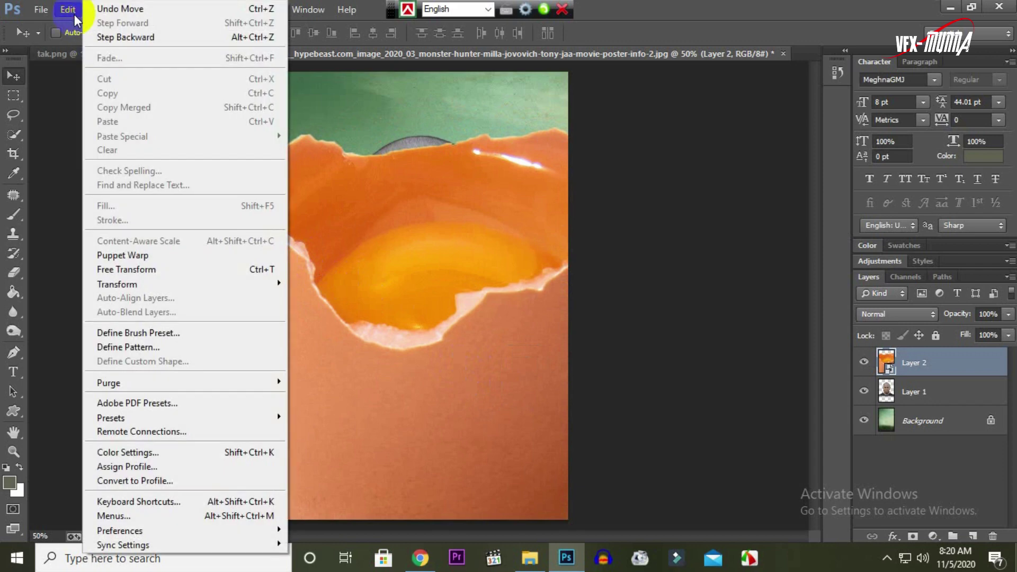
{"action": "left_click", "coordinate": [116, 271]}
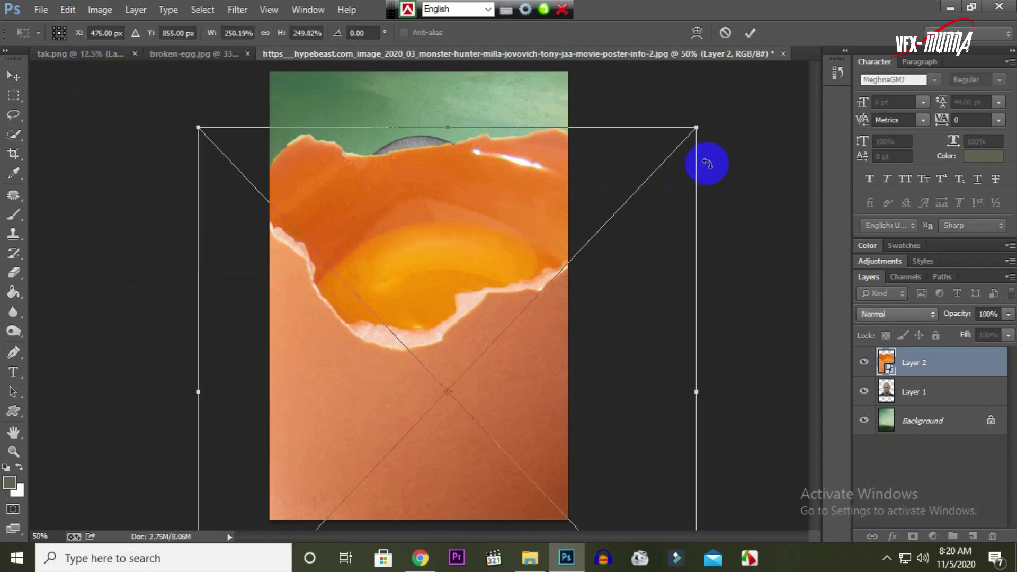
{"action": "left_click", "coordinate": [265, 33]}
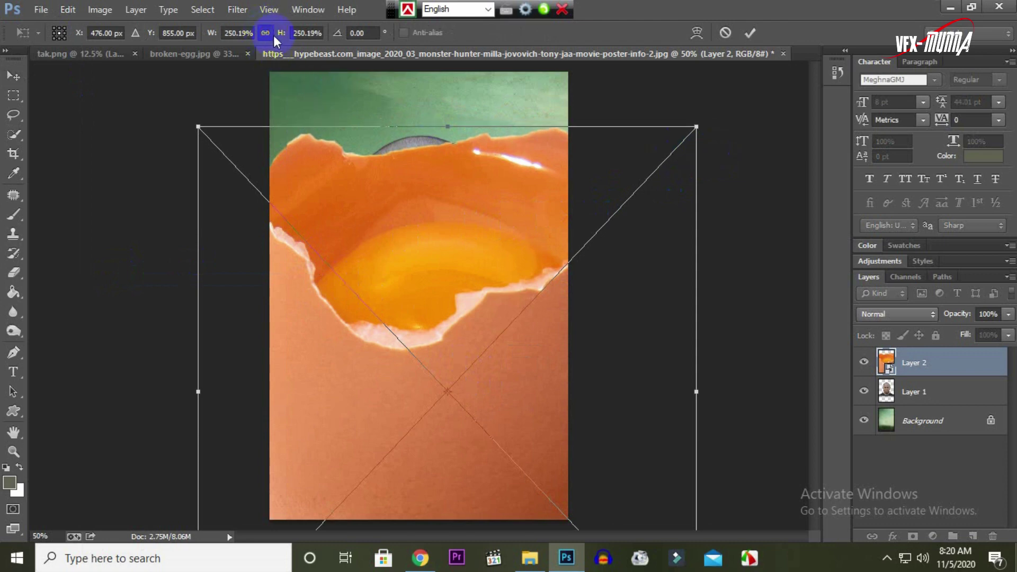
{"action": "left_click_drag", "start_coordinate": [285, 37], "coordinate": [216, 70]}
{"action": "left_click_drag", "start_coordinate": [464, 261], "coordinate": [440, 153]}
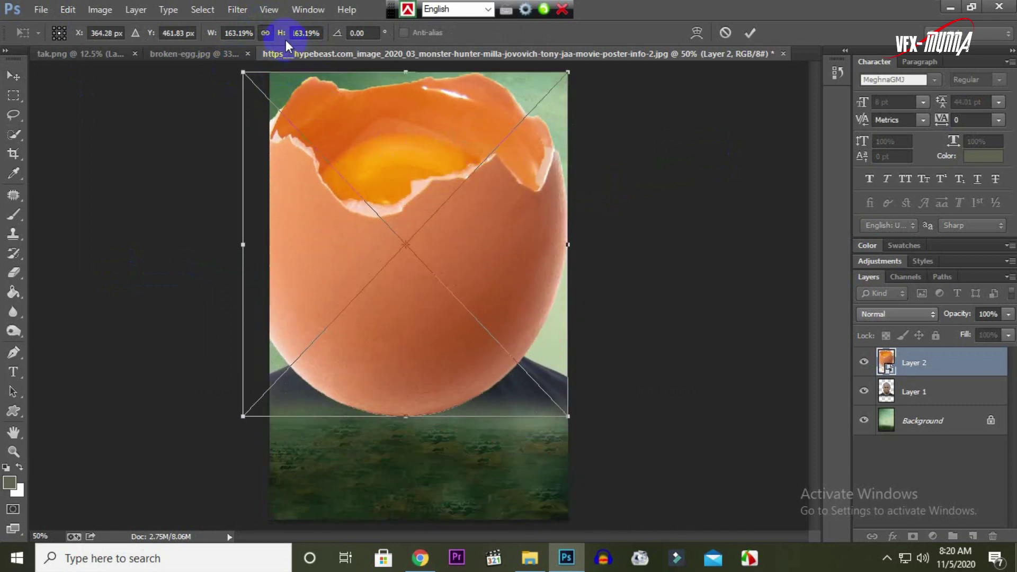
{"action": "left_click_drag", "start_coordinate": [283, 36], "coordinate": [226, 58]}
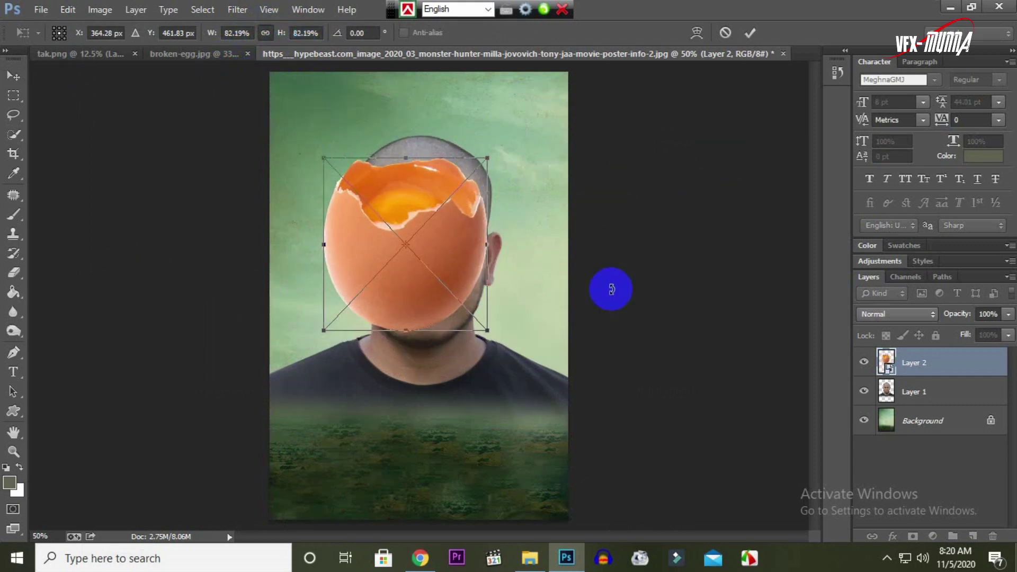
Step: Set the egg to 58% opacity, fit it over the man's scalp and commit
{"action": "left_click", "coordinate": [1008, 314]}
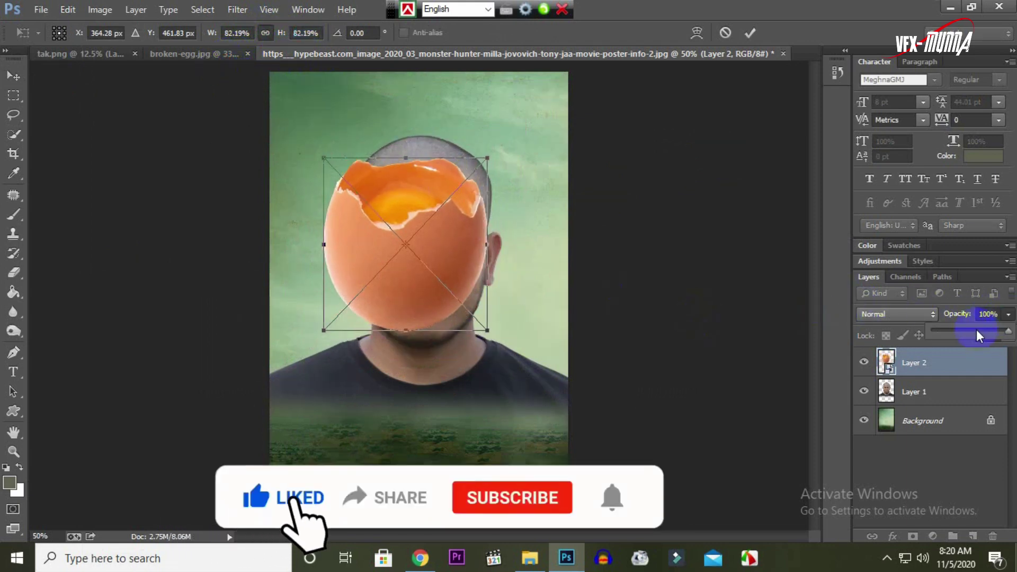
{"action": "left_click_drag", "start_coordinate": [979, 334], "coordinate": [976, 331]}
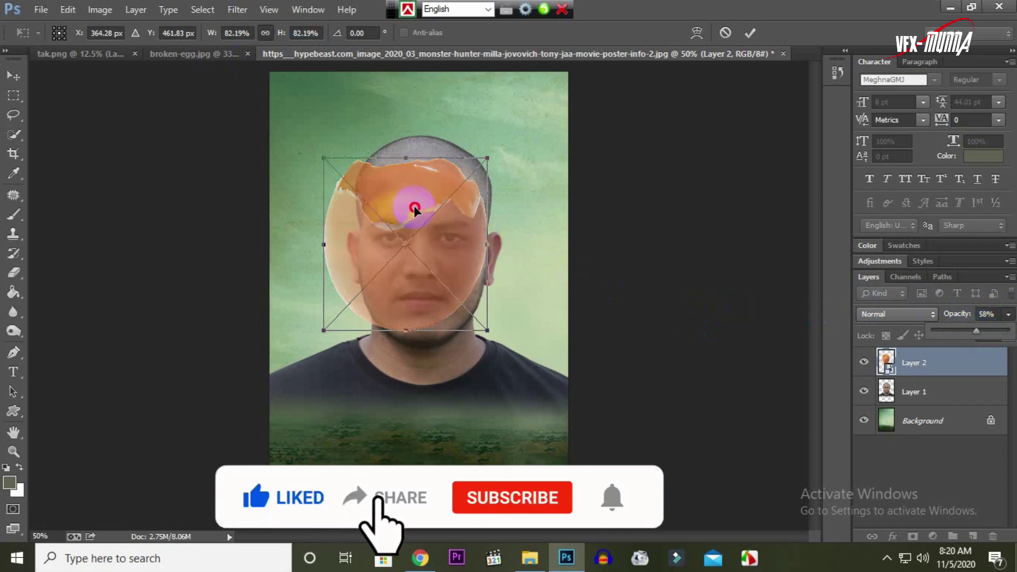
{"action": "left_click_drag", "start_coordinate": [415, 208], "coordinate": [405, 173]}
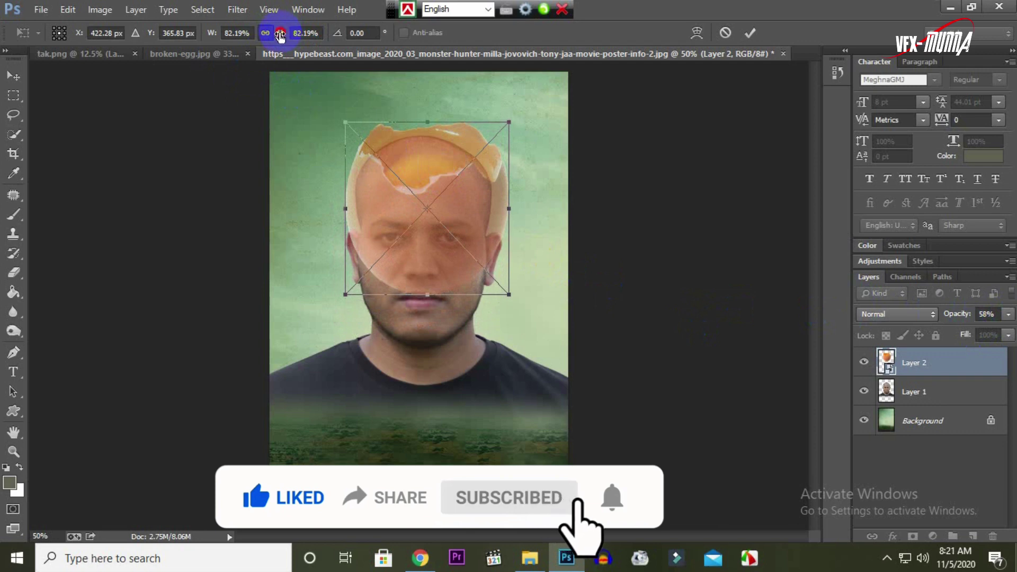
{"action": "left_click_drag", "start_coordinate": [280, 34], "coordinate": [274, 35]}
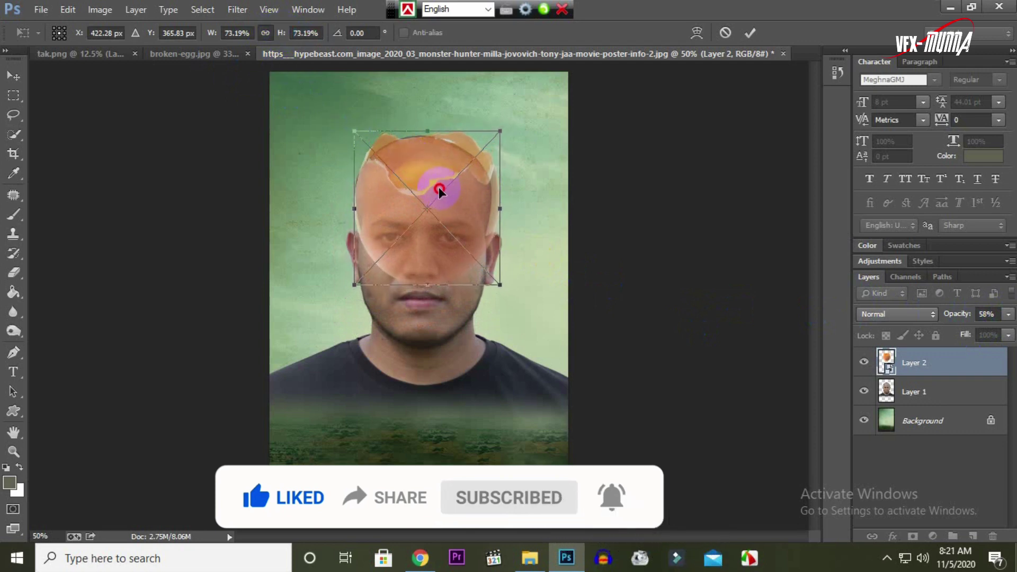
{"action": "left_click_drag", "start_coordinate": [439, 192], "coordinate": [440, 185]}
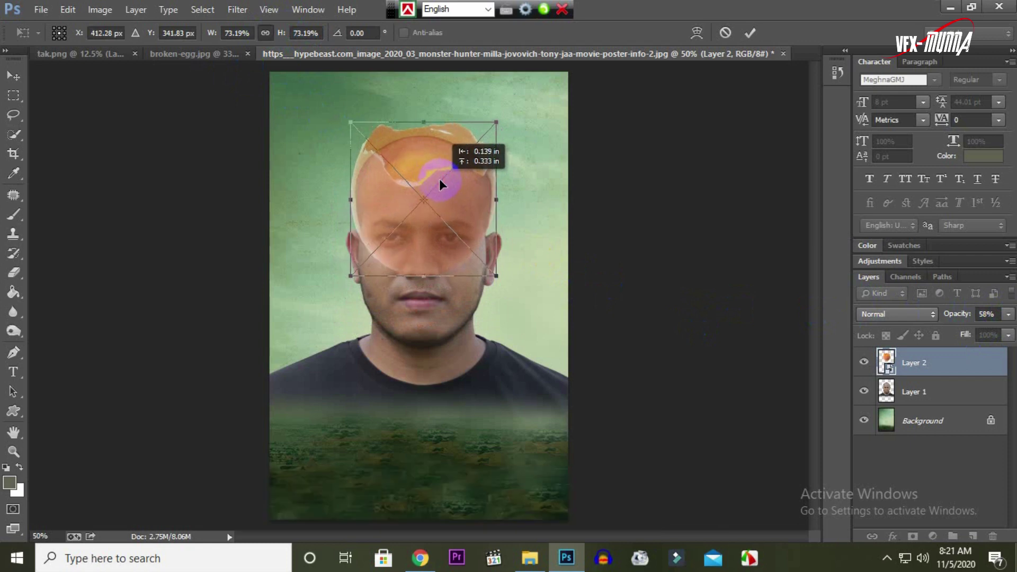
{"action": "left_click_drag", "start_coordinate": [284, 36], "coordinate": [281, 33]}
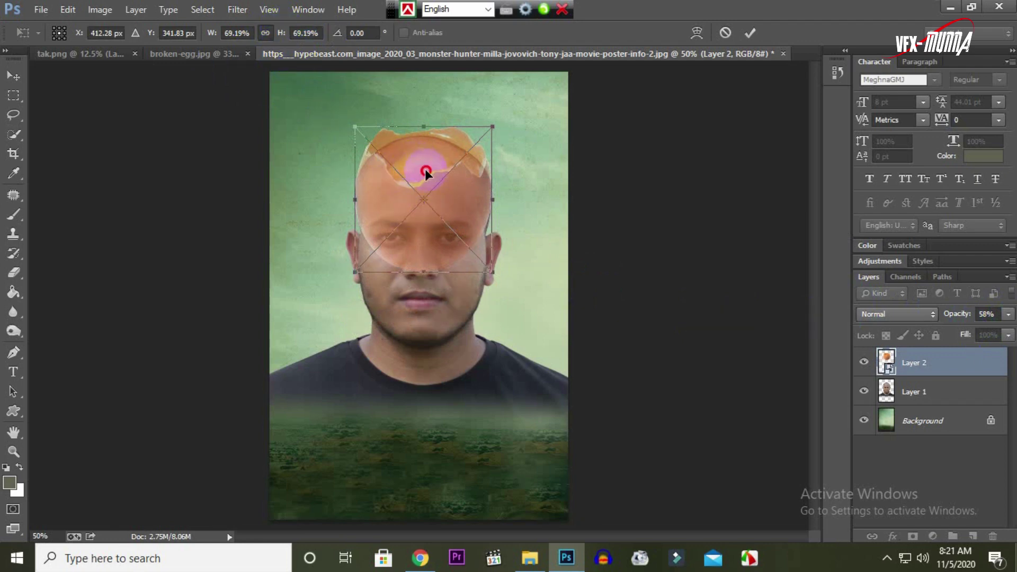
{"action": "key", "text": "Return"}
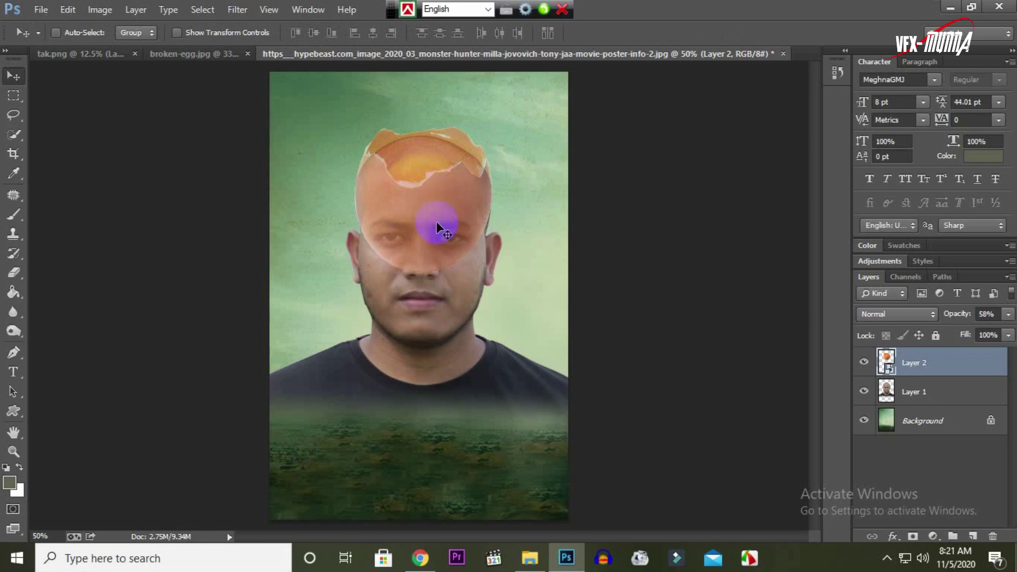
{"action": "left_click_drag", "start_coordinate": [423, 215], "coordinate": [430, 216]}
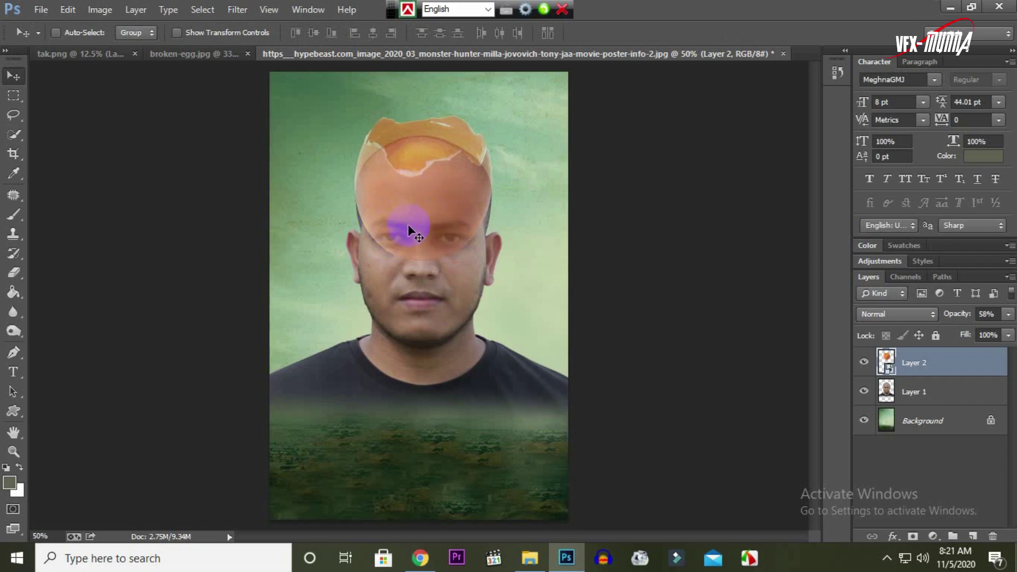
Step: Return the egg layer to 100% opacity and rasterize it
{"action": "left_click", "coordinate": [1009, 315]}
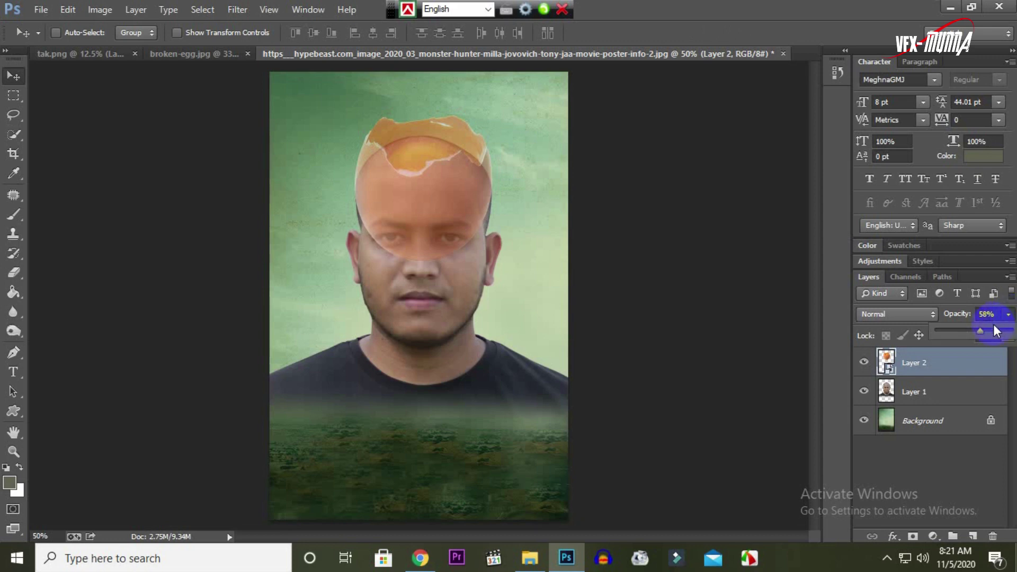
{"action": "left_click_drag", "start_coordinate": [1012, 333], "coordinate": [1013, 334]}
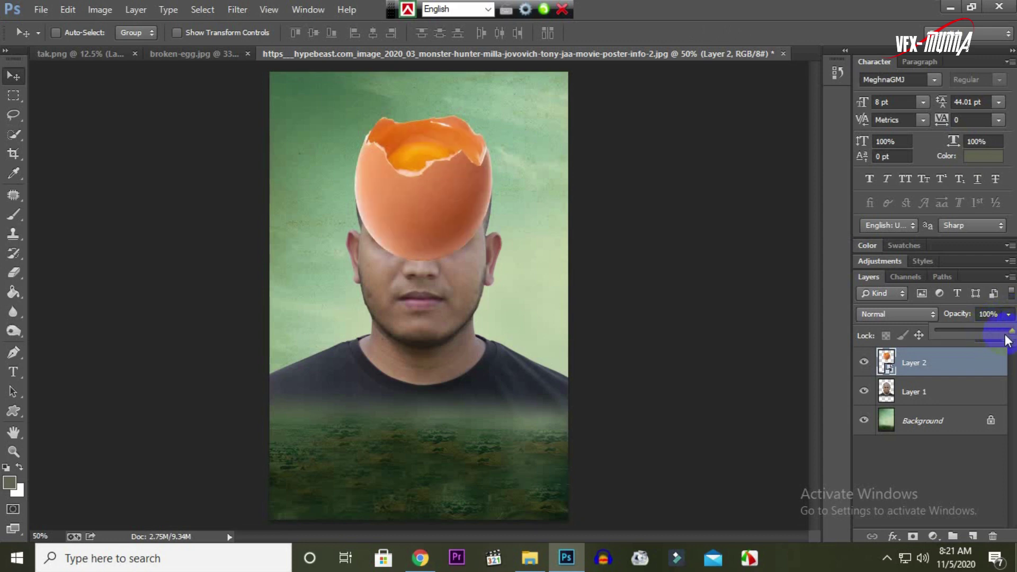
{"action": "left_click", "coordinate": [22, 272]}
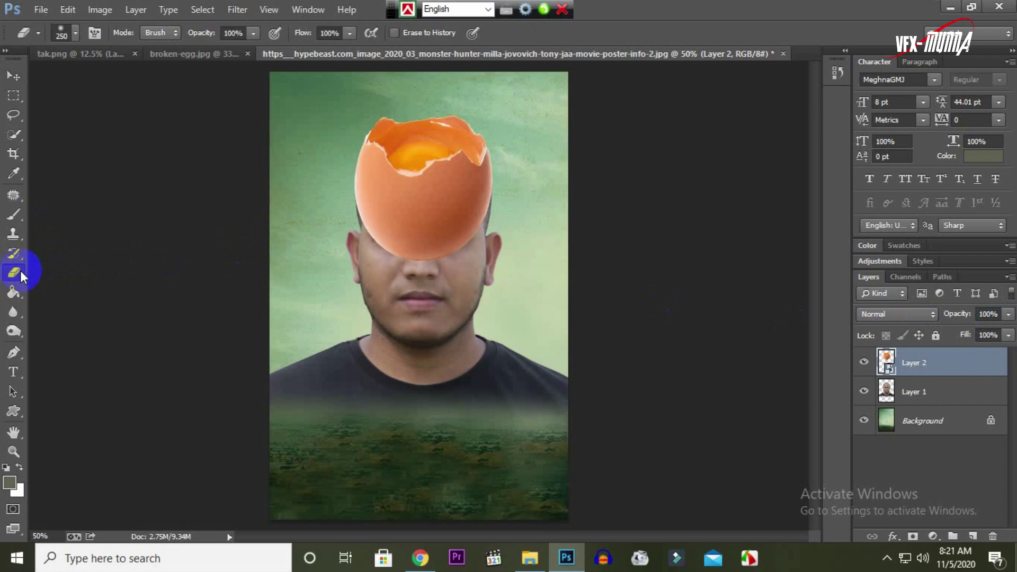
{"action": "right_click", "coordinate": [950, 375]}
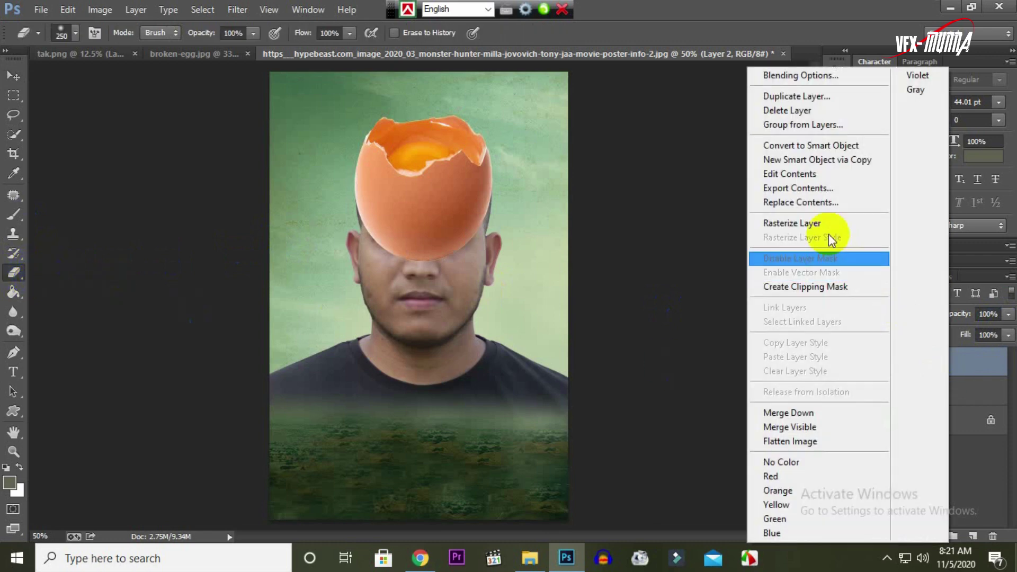
{"action": "left_click", "coordinate": [820, 222]}
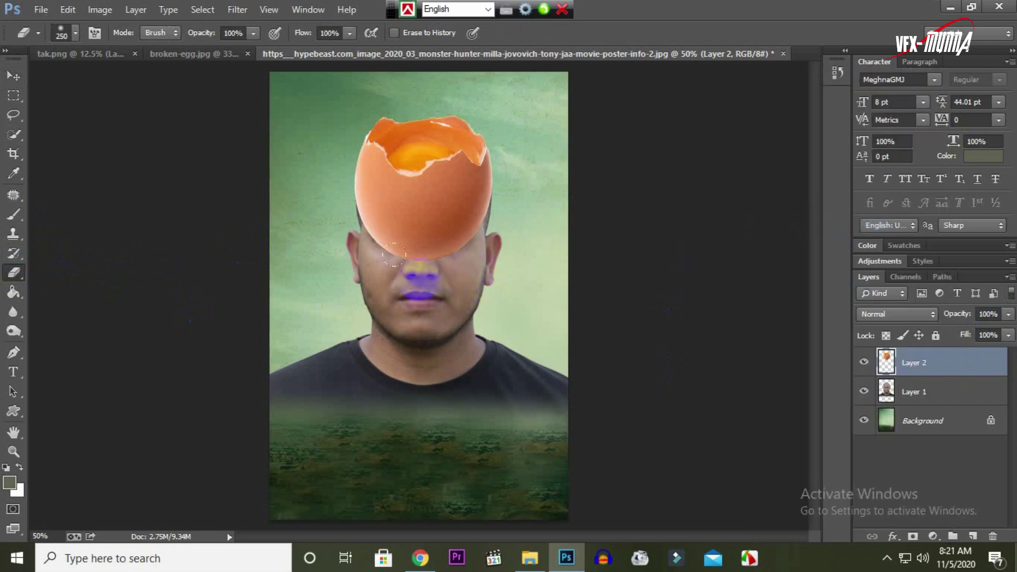
Step: Erase the egg's lower edge to reveal forehead and eyebrows, nudging the shell down
{"action": "left_click_drag", "start_coordinate": [394, 254], "coordinate": [383, 264]}
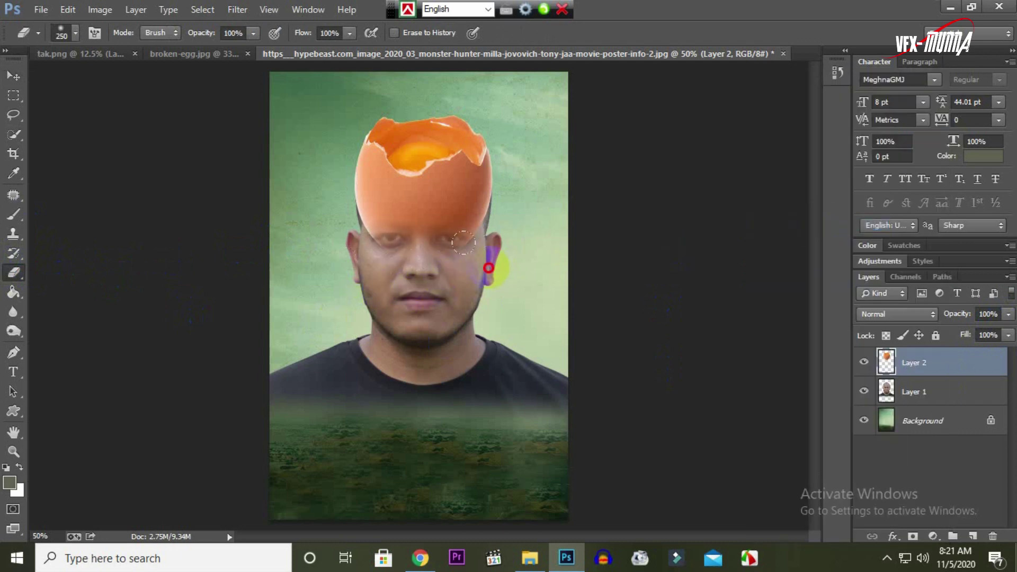
{"action": "mouse_move", "coordinate": [521, 222]}
{"action": "left_mouse_down"}
{"action": "mouse_move", "coordinate": [382, 272]}
{"action": "mouse_move", "coordinate": [330, 246]}
{"action": "left_mouse_up"}
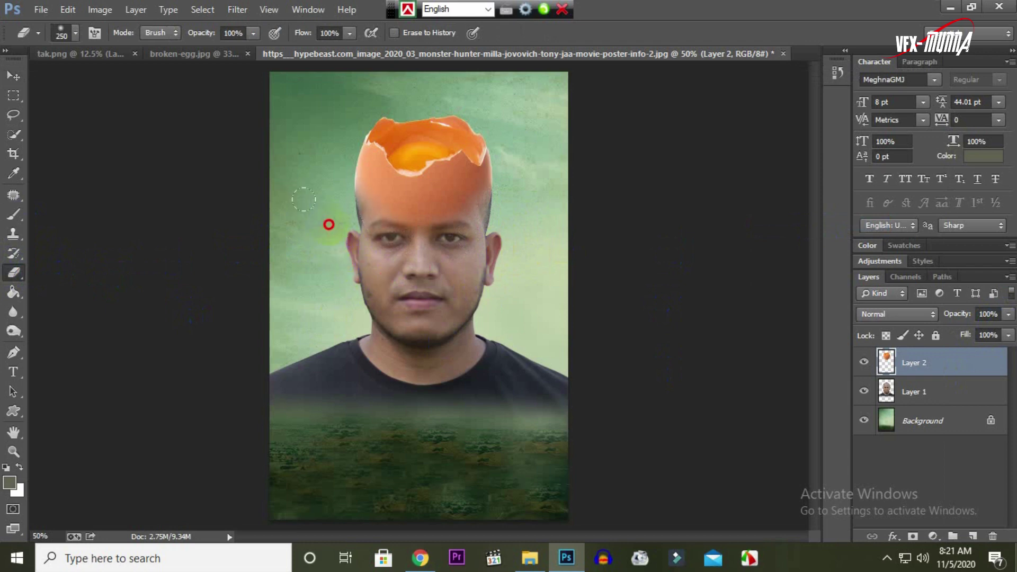
{"action": "mouse_move", "coordinate": [382, 214]}
{"action": "left_mouse_down"}
{"action": "mouse_move", "coordinate": [470, 205]}
{"action": "mouse_move", "coordinate": [434, 182]}
{"action": "mouse_move", "coordinate": [454, 170]}
{"action": "mouse_move", "coordinate": [482, 202]}
{"action": "mouse_move", "coordinate": [496, 156]}
{"action": "mouse_move", "coordinate": [489, 200]}
{"action": "left_mouse_up"}
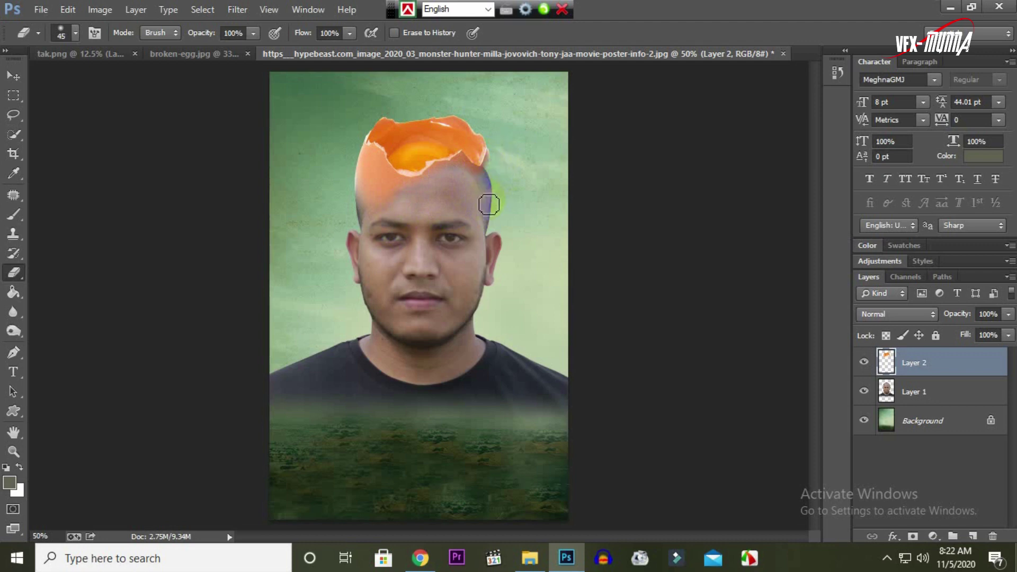
{"action": "mouse_move", "coordinate": [396, 205]}
{"action": "left_mouse_down"}
{"action": "mouse_move", "coordinate": [390, 192]}
{"action": "mouse_move", "coordinate": [424, 188]}
{"action": "mouse_move", "coordinate": [462, 162]}
{"action": "mouse_move", "coordinate": [471, 175]}
{"action": "mouse_move", "coordinate": [406, 188]}
{"action": "mouse_move", "coordinate": [389, 174]}
{"action": "mouse_move", "coordinate": [370, 203]}
{"action": "mouse_move", "coordinate": [389, 195]}
{"action": "mouse_move", "coordinate": [373, 197]}
{"action": "left_mouse_up"}
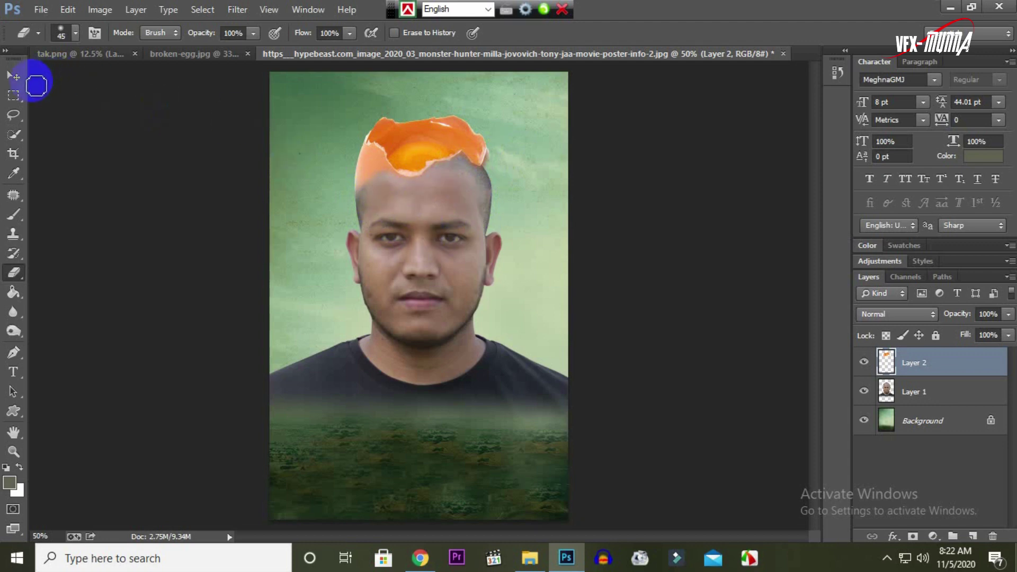
{"action": "left_click", "coordinate": [14, 78]}
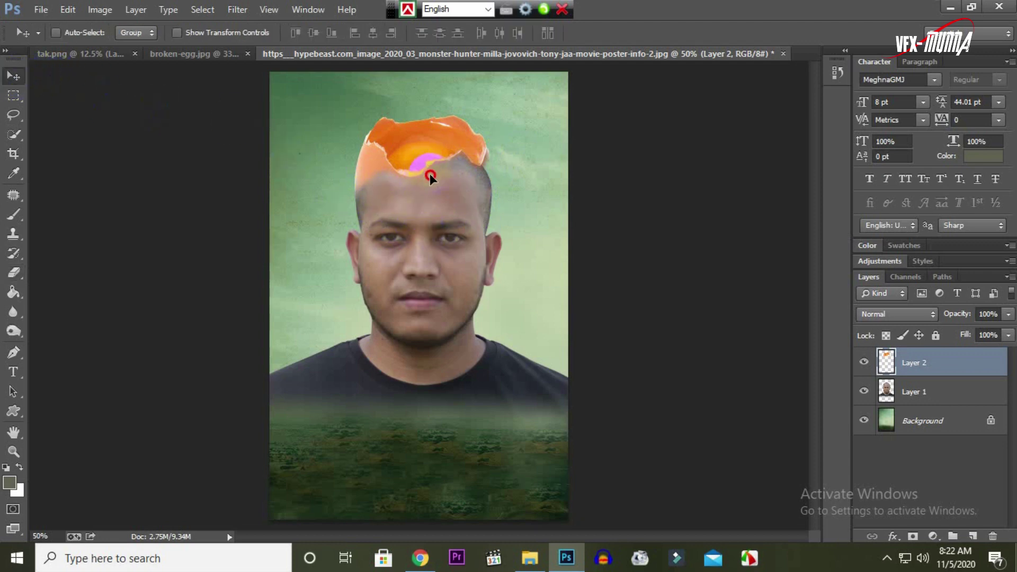
{"action": "left_click_drag", "start_coordinate": [430, 176], "coordinate": [430, 180]}
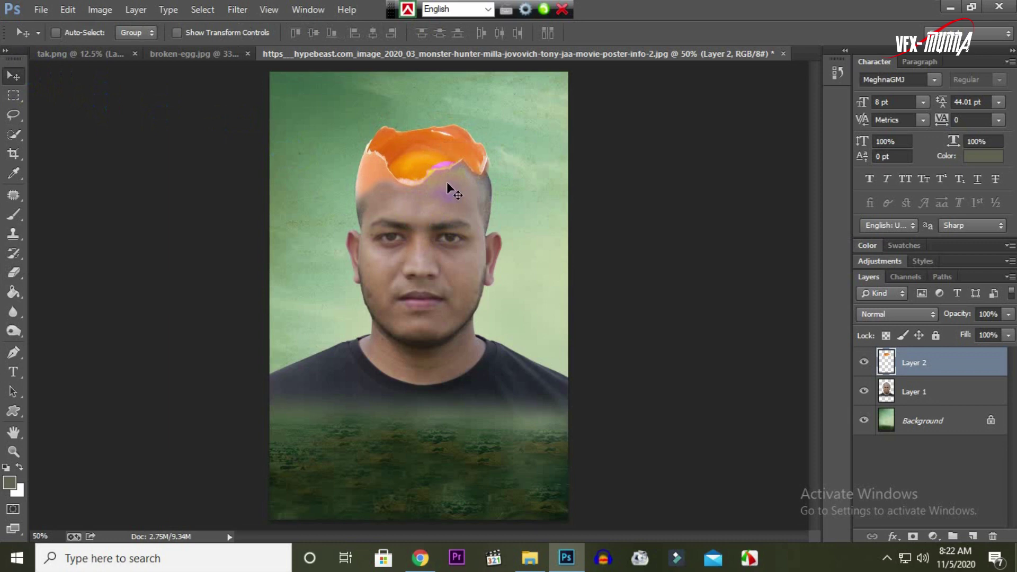
{"action": "left_click", "coordinate": [14, 273]}
{"action": "mouse_move", "coordinate": [455, 203]}
{"action": "left_mouse_down"}
{"action": "mouse_move", "coordinate": [362, 194]}
{"action": "mouse_move", "coordinate": [465, 177]}
{"action": "mouse_move", "coordinate": [391, 189]}
{"action": "mouse_move", "coordinate": [379, 168]}
{"action": "mouse_move", "coordinate": [363, 198]}
{"action": "left_mouse_up"}
{"action": "key", "text": "bracketleft"}
{"action": "key", "text": "bracketleft"}
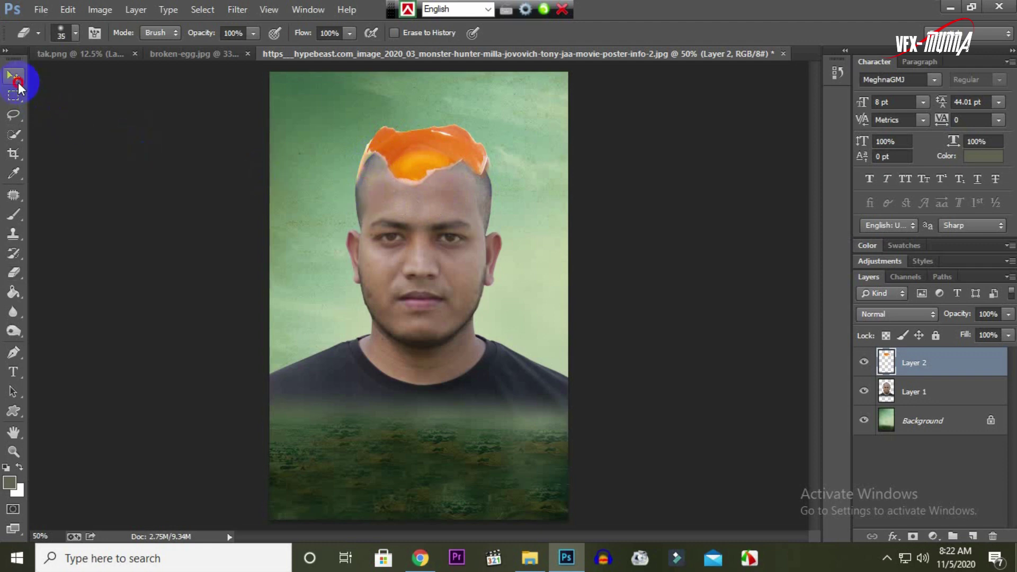
Step: Free Transform the egg slightly taller and wider, moving it down-right onto the crown
{"action": "left_click", "coordinate": [13, 77]}
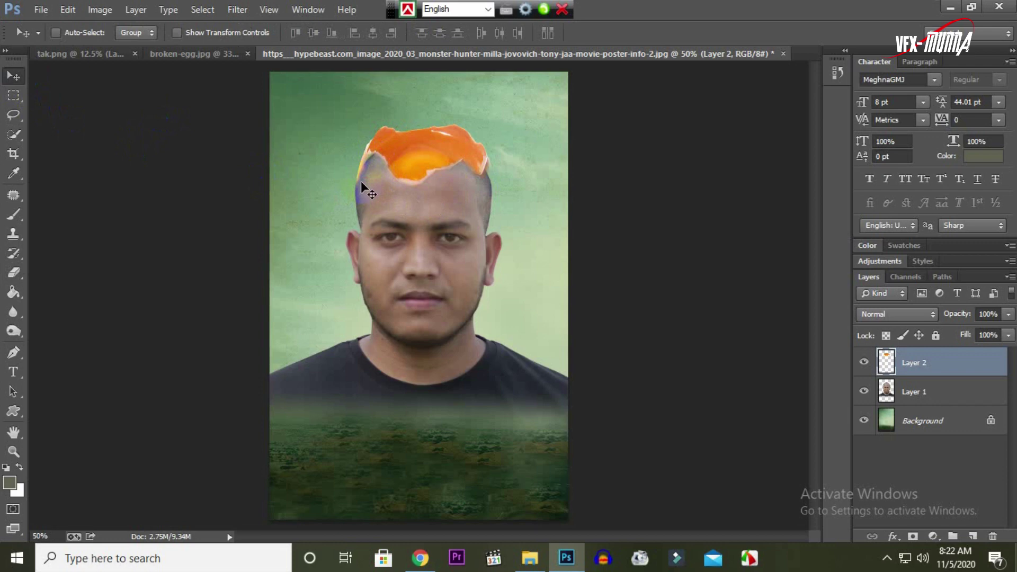
{"action": "left_click", "coordinate": [68, 10]}
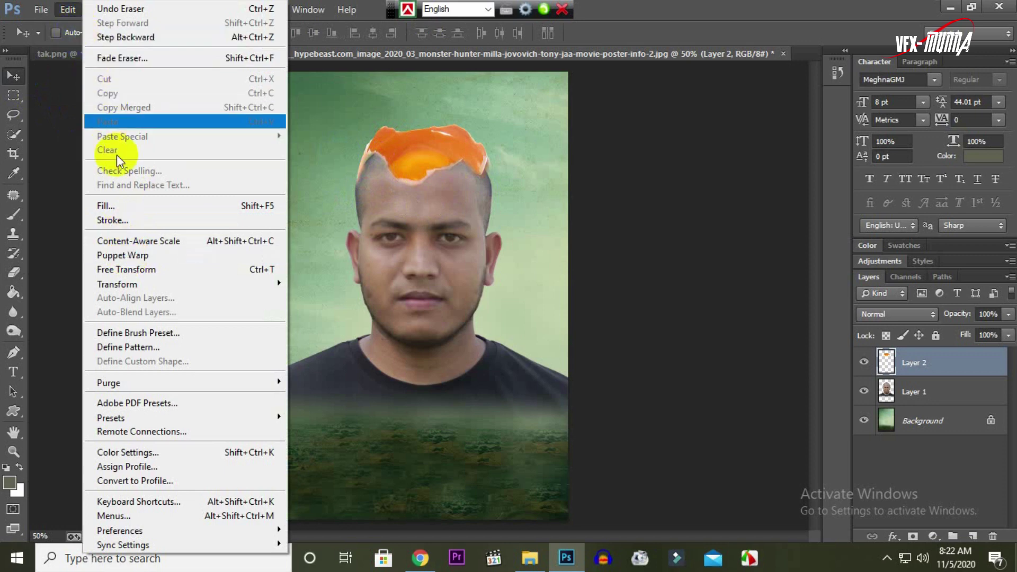
{"action": "left_click", "coordinate": [131, 270]}
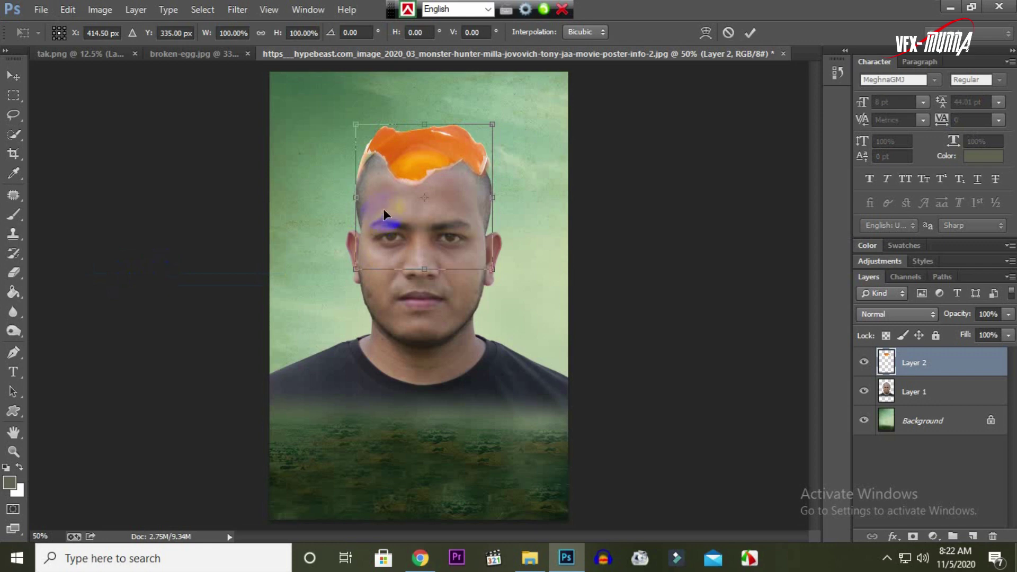
{"action": "left_click_drag", "start_coordinate": [427, 272], "coordinate": [432, 285]}
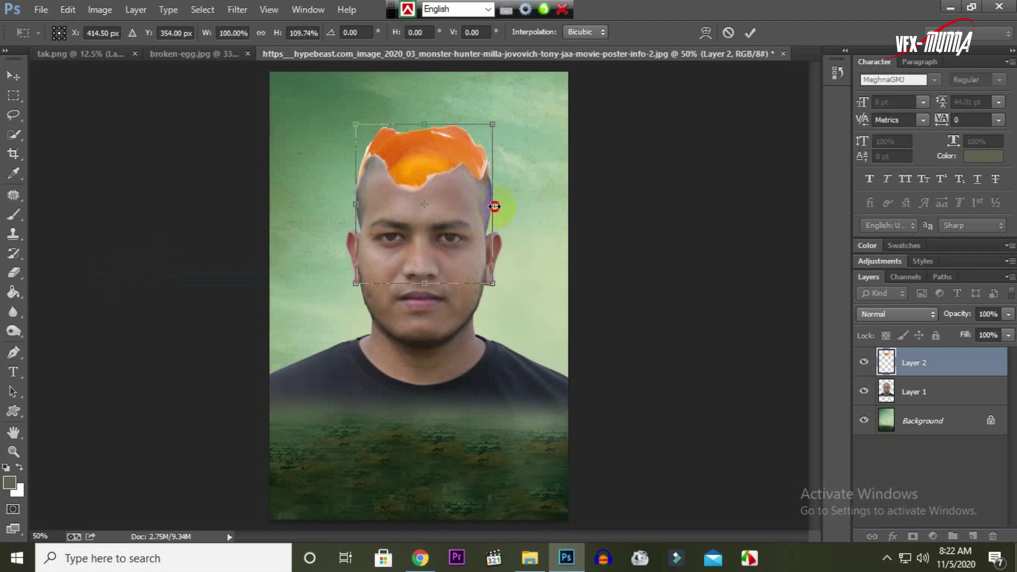
{"action": "left_click_drag", "start_coordinate": [494, 206], "coordinate": [488, 218]}
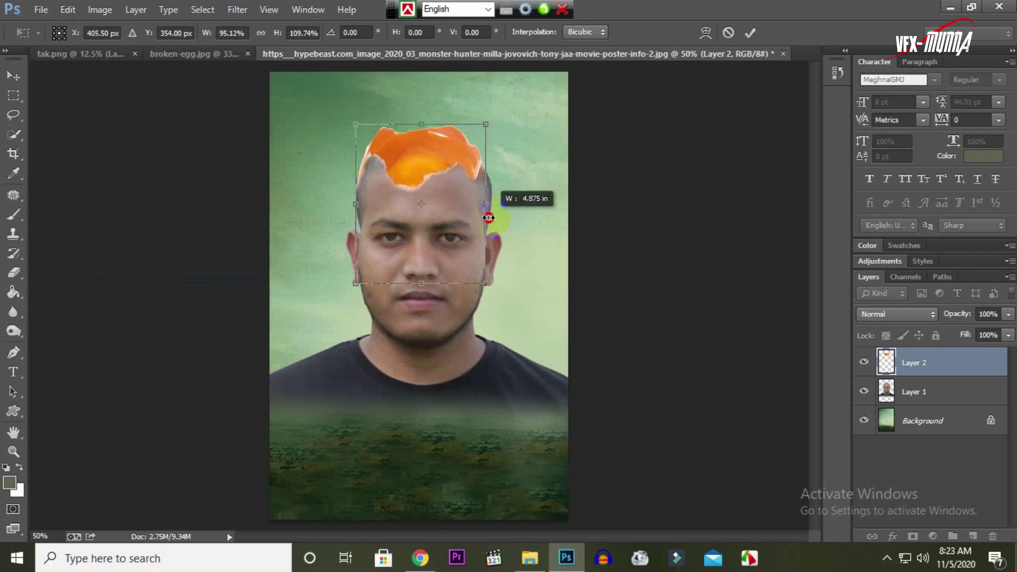
{"action": "left_click_drag", "start_coordinate": [358, 203], "coordinate": [359, 205]}
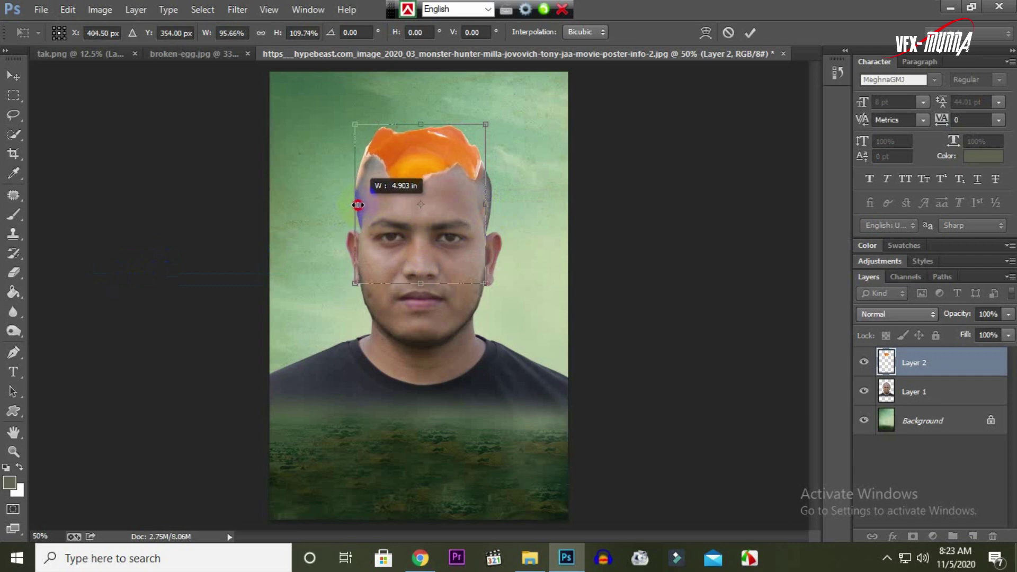
{"action": "left_click_drag", "start_coordinate": [457, 167], "coordinate": [458, 173]}
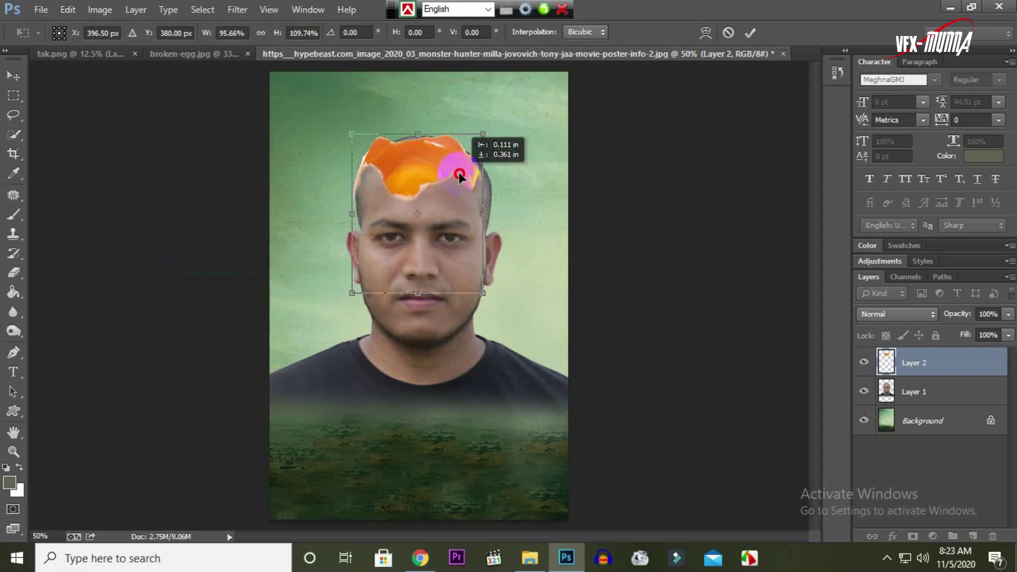
{"action": "left_click_drag", "start_coordinate": [483, 213], "coordinate": [493, 208]}
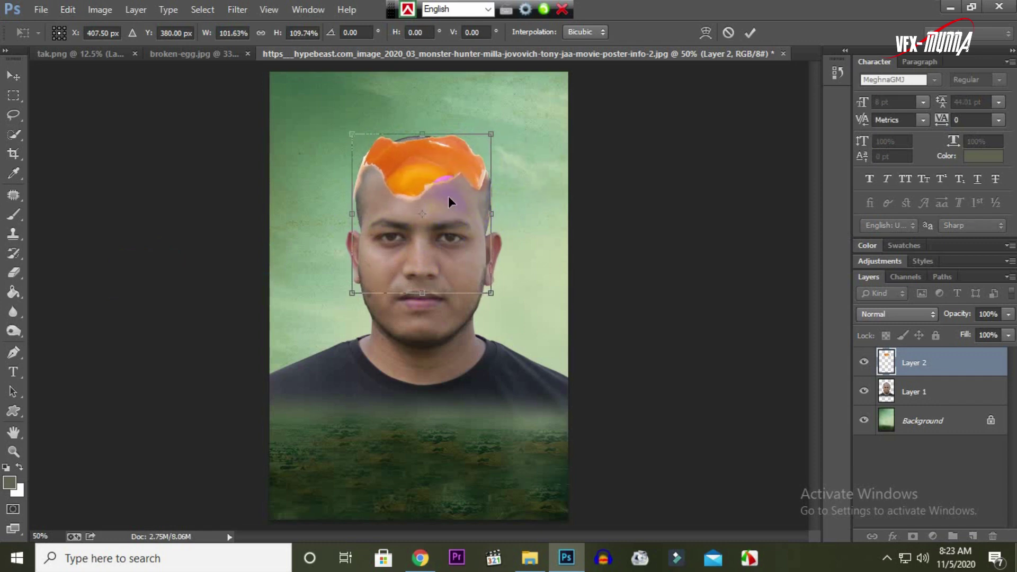
{"action": "key", "text": "Return"}
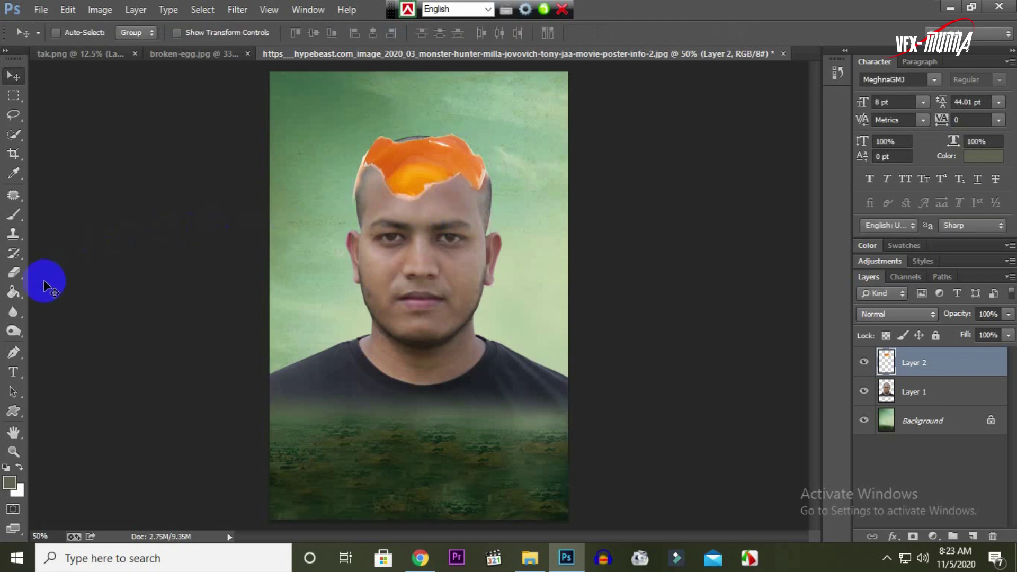
Step: Erase the stray egg edges and pink fringe around the man's head
{"action": "left_click", "coordinate": [17, 272]}
{"action": "mouse_move", "coordinate": [357, 202]}
{"action": "left_mouse_down"}
{"action": "mouse_move", "coordinate": [364, 179]}
{"action": "mouse_move", "coordinate": [374, 196]}
{"action": "left_mouse_up"}
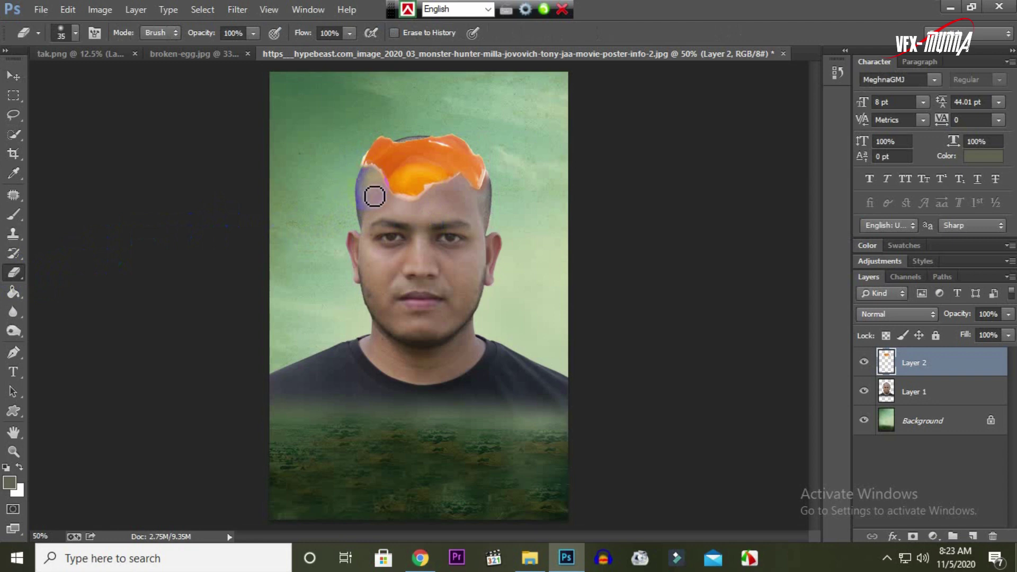
{"action": "mouse_move", "coordinate": [488, 212]}
{"action": "left_mouse_down"}
{"action": "mouse_move", "coordinate": [497, 191]}
{"action": "mouse_move", "coordinate": [412, 219]}
{"action": "mouse_move", "coordinate": [365, 170]}
{"action": "mouse_move", "coordinate": [373, 141]}
{"action": "mouse_move", "coordinate": [379, 147]}
{"action": "mouse_move", "coordinate": [356, 170]}
{"action": "left_mouse_up"}
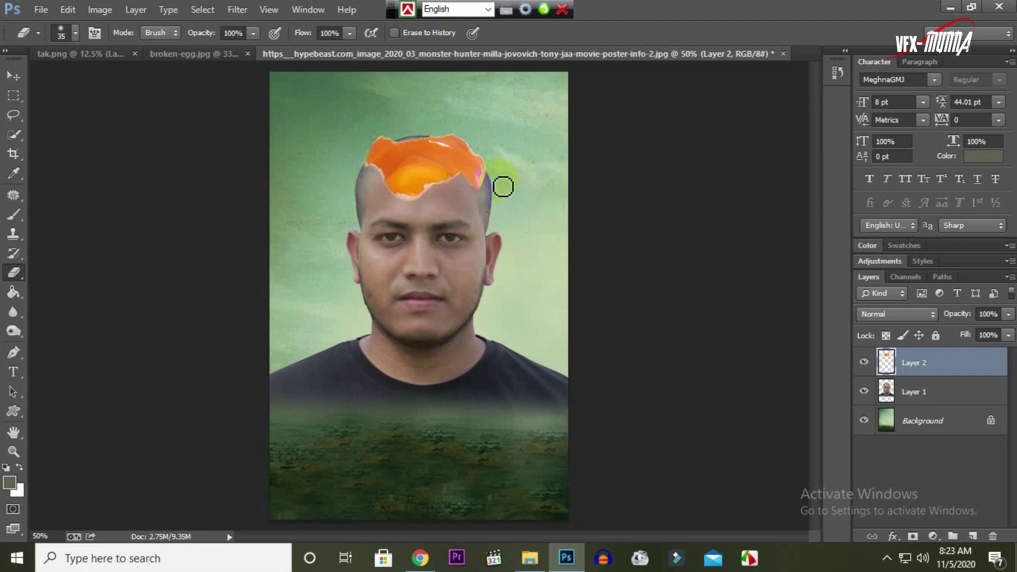
{"action": "left_click_drag", "start_coordinate": [497, 176], "coordinate": [502, 221]}
{"action": "left_click_drag", "start_coordinate": [371, 181], "coordinate": [378, 184]}
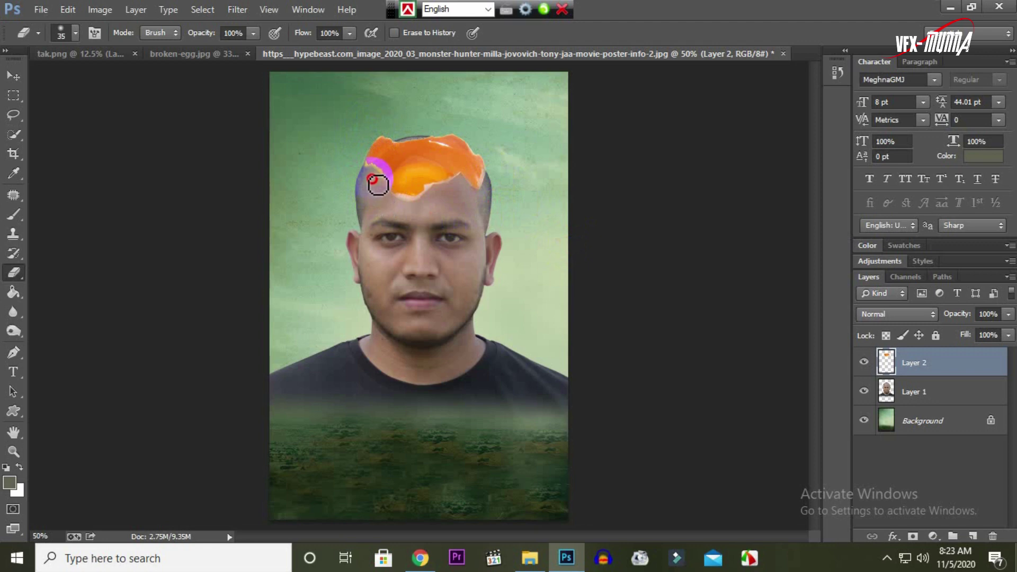
{"action": "left_click", "coordinate": [911, 365]}
{"action": "left_click", "coordinate": [921, 393]}
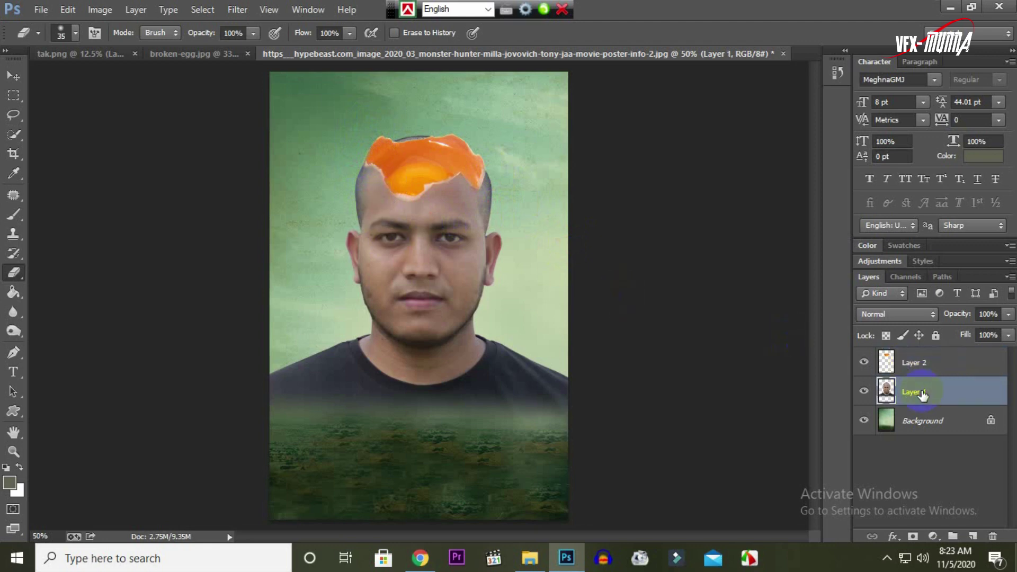
{"action": "mouse_move", "coordinate": [456, 159]}
{"action": "left_mouse_down"}
{"action": "mouse_move", "coordinate": [407, 145]}
{"action": "mouse_move", "coordinate": [375, 162]}
{"action": "mouse_move", "coordinate": [404, 142]}
{"action": "mouse_move", "coordinate": [472, 152]}
{"action": "mouse_move", "coordinate": [486, 166]}
{"action": "mouse_move", "coordinate": [432, 141]}
{"action": "mouse_move", "coordinate": [390, 143]}
{"action": "mouse_move", "coordinate": [425, 152]}
{"action": "left_mouse_up"}
Step: Apply Auto Contrast to the man's photo on Layer 1, then reselect egg Layer 2
{"action": "left_click", "coordinate": [14, 75]}
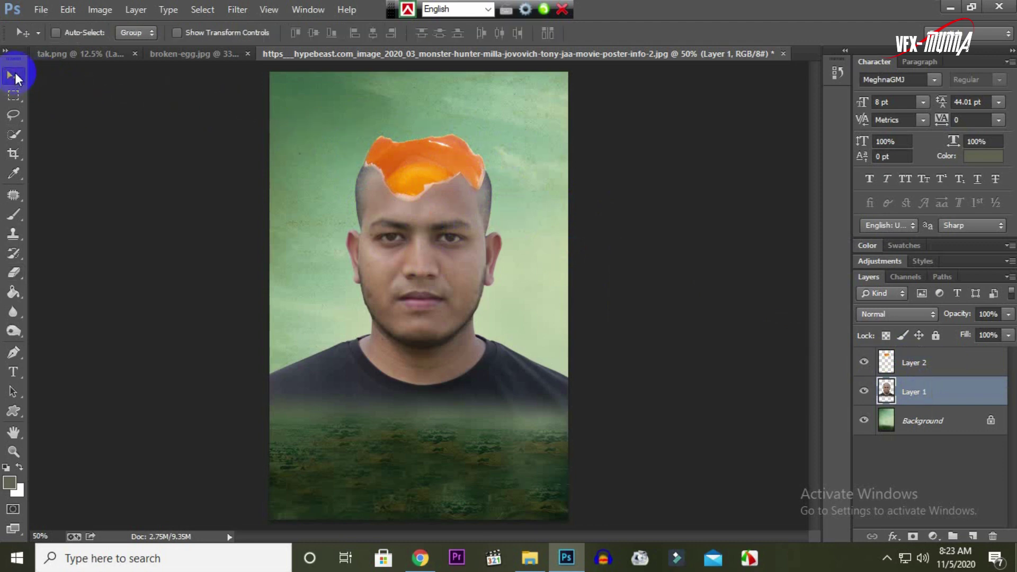
{"action": "left_click", "coordinate": [886, 394]}
{"action": "left_click", "coordinate": [99, 11]}
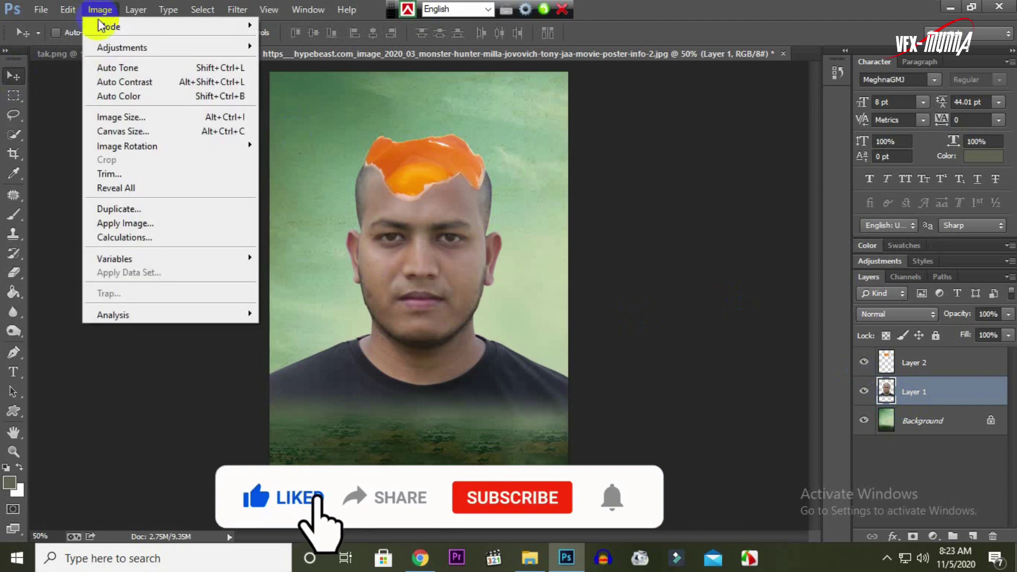
{"action": "left_click", "coordinate": [113, 82]}
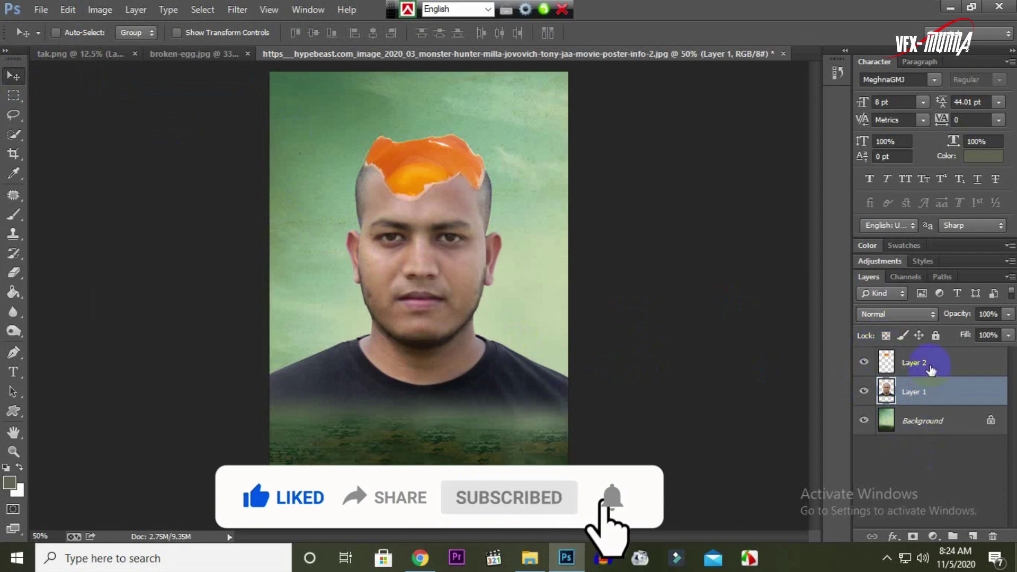
{"action": "left_click", "coordinate": [931, 369]}
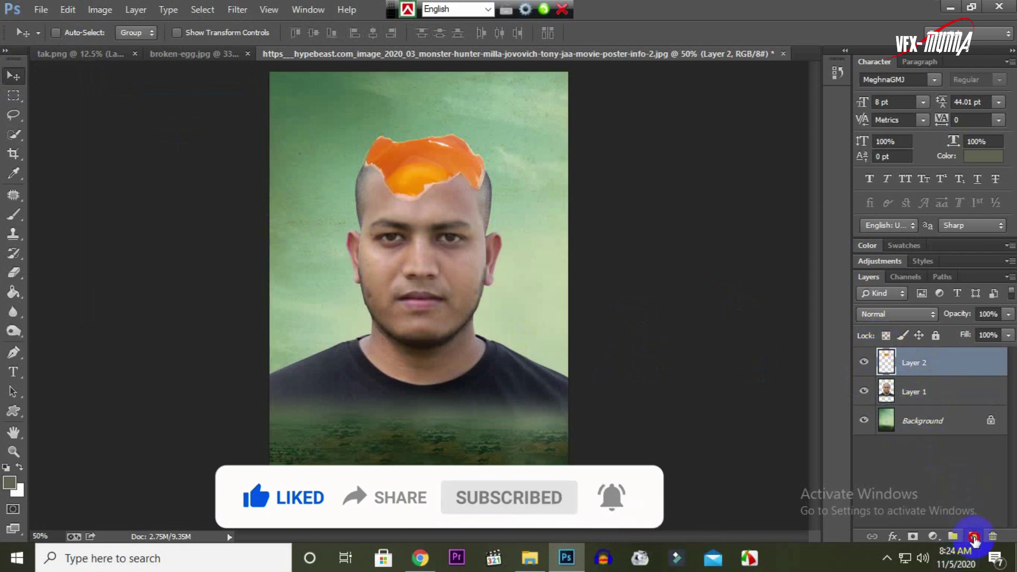
Step: On a new layer, paint a soft orange glow on the right with the Brush
{"action": "left_click", "coordinate": [974, 537]}
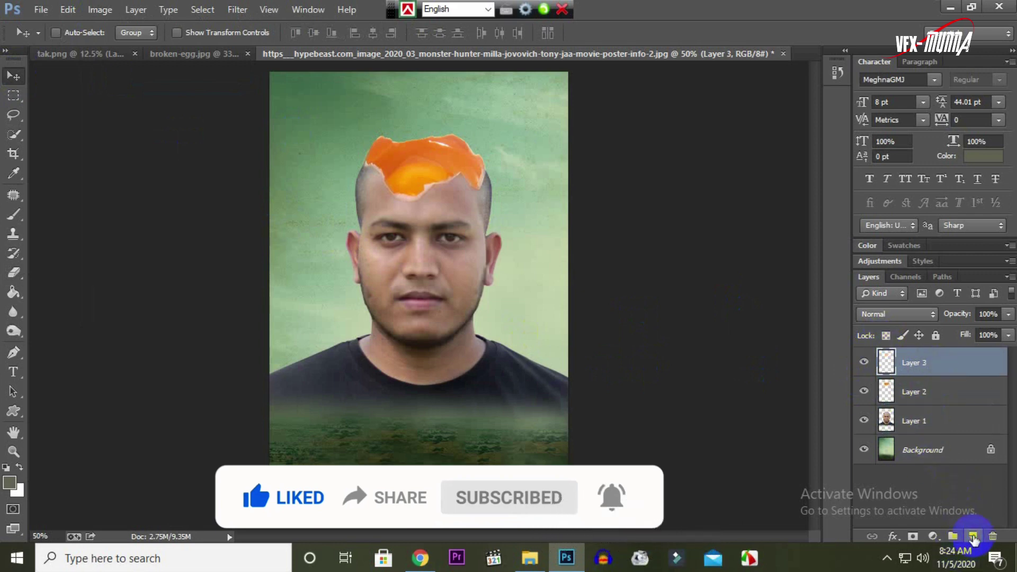
{"action": "left_click", "coordinate": [13, 215]}
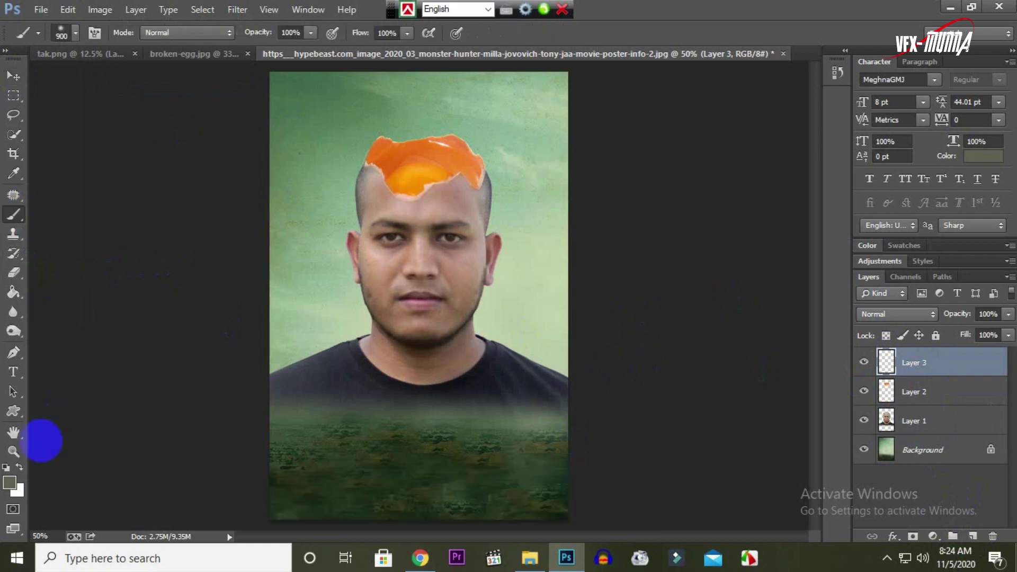
{"action": "left_click", "coordinate": [10, 482]}
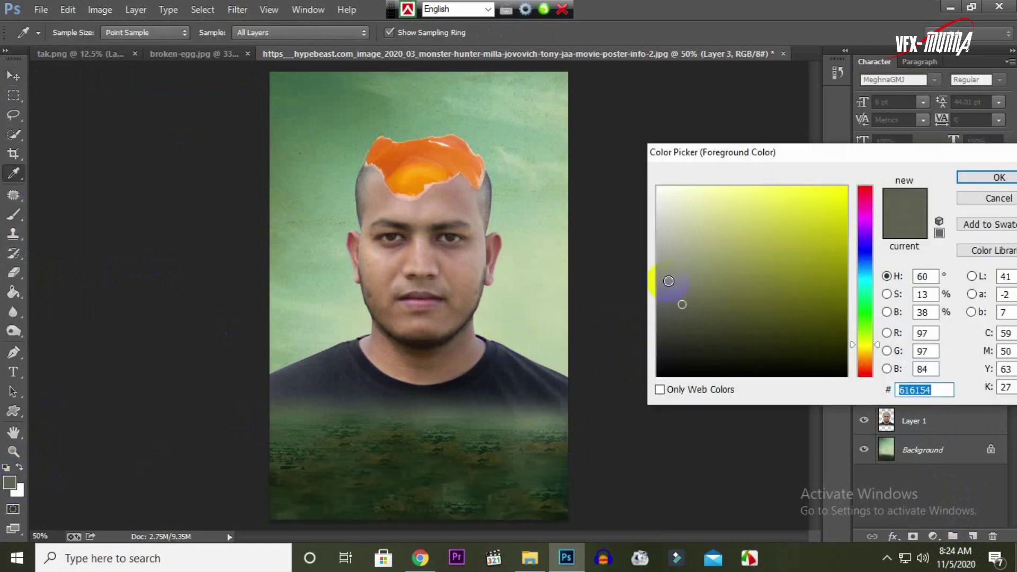
{"action": "left_click_drag", "start_coordinate": [865, 350], "coordinate": [865, 355]}
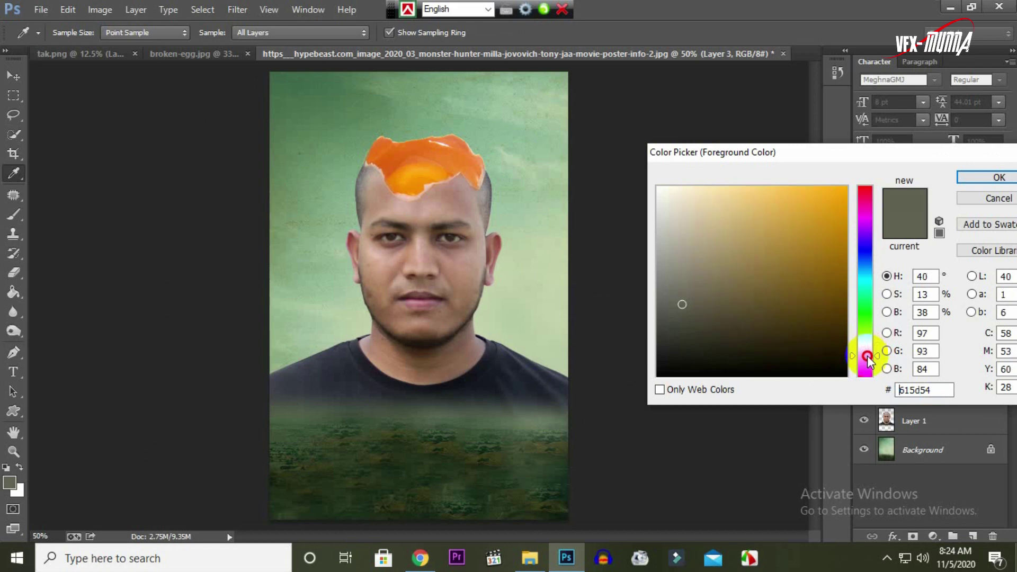
{"action": "left_click_drag", "start_coordinate": [834, 234], "coordinate": [842, 208]}
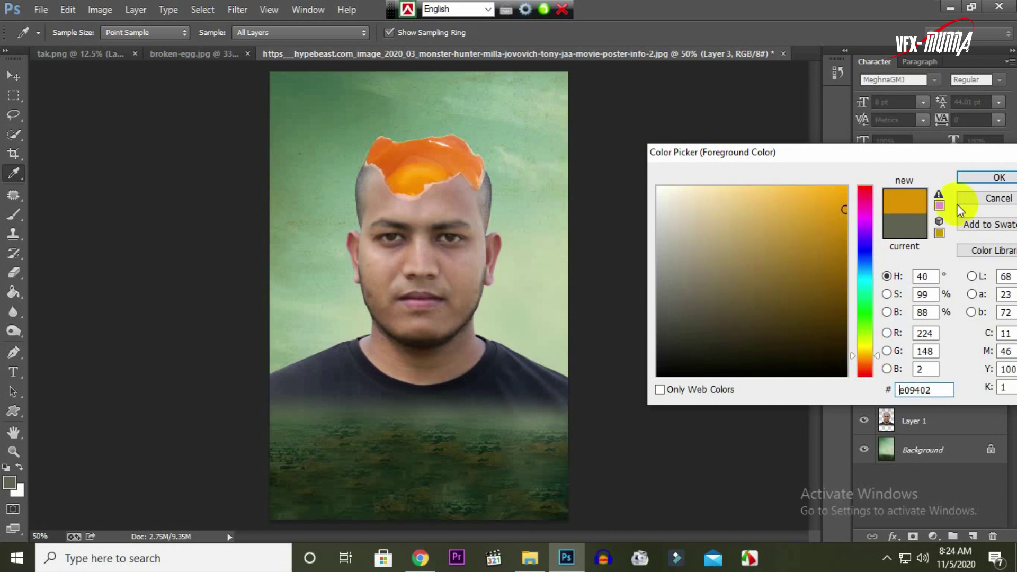
{"action": "left_click", "coordinate": [996, 179]}
{"action": "key", "text": "b"}
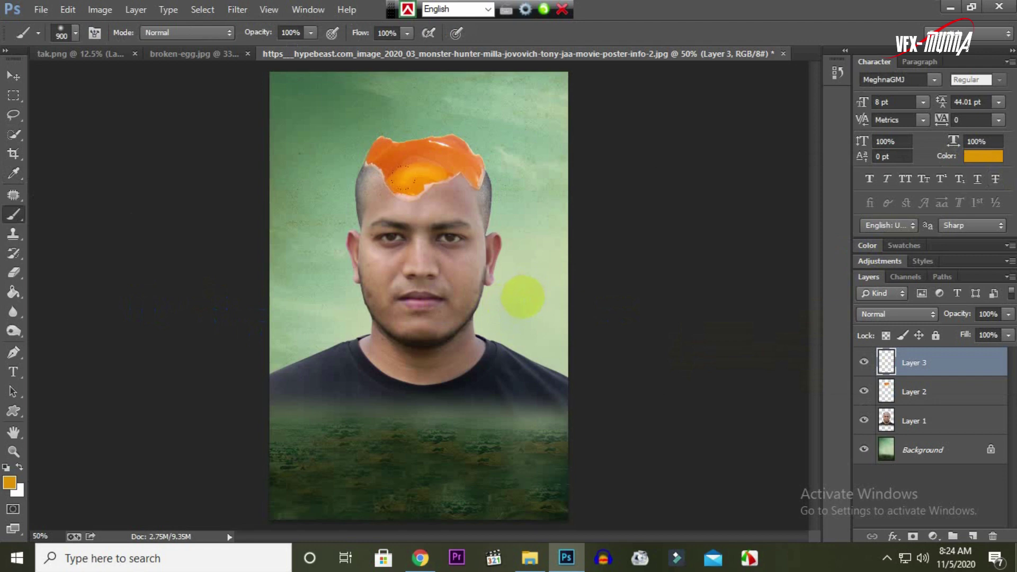
{"action": "left_click", "coordinate": [523, 296]}
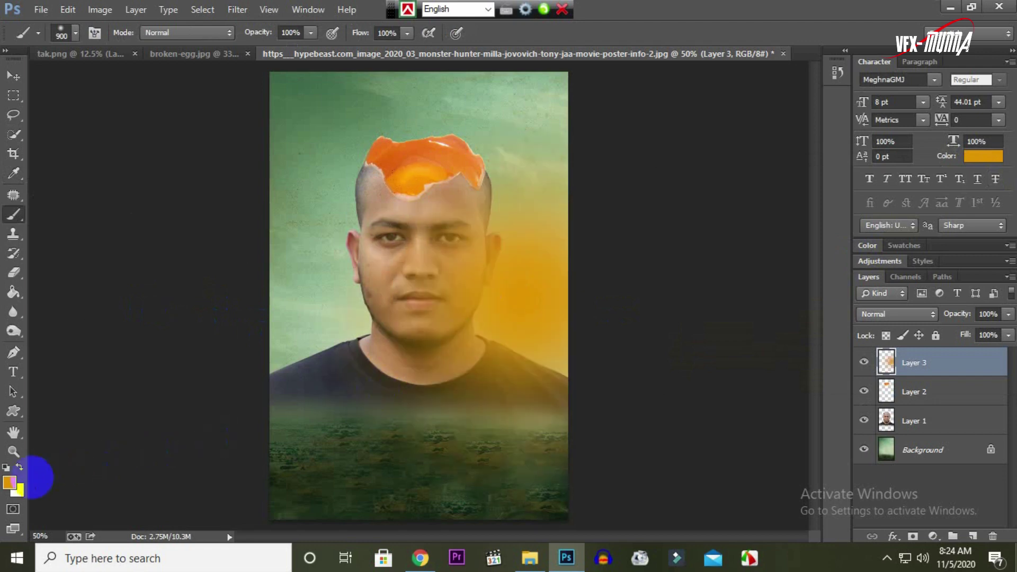
Step: Paint a white sun in the glow, set the layer to Screen, shift it, and add Layer 4
{"action": "left_click", "coordinate": [20, 468]}
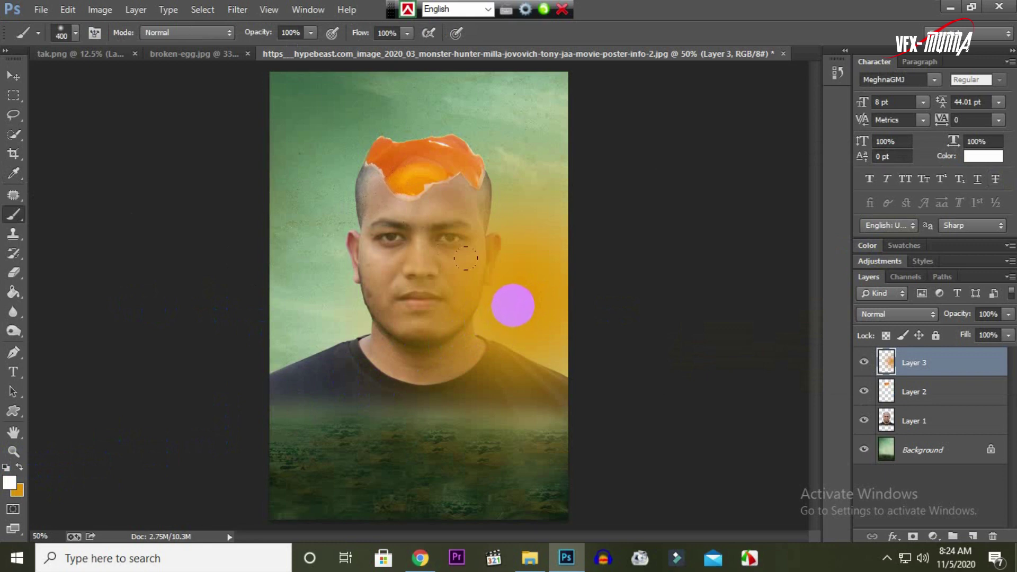
{"action": "key", "text": "bracketleft"}
{"action": "left_click", "coordinate": [507, 305]}
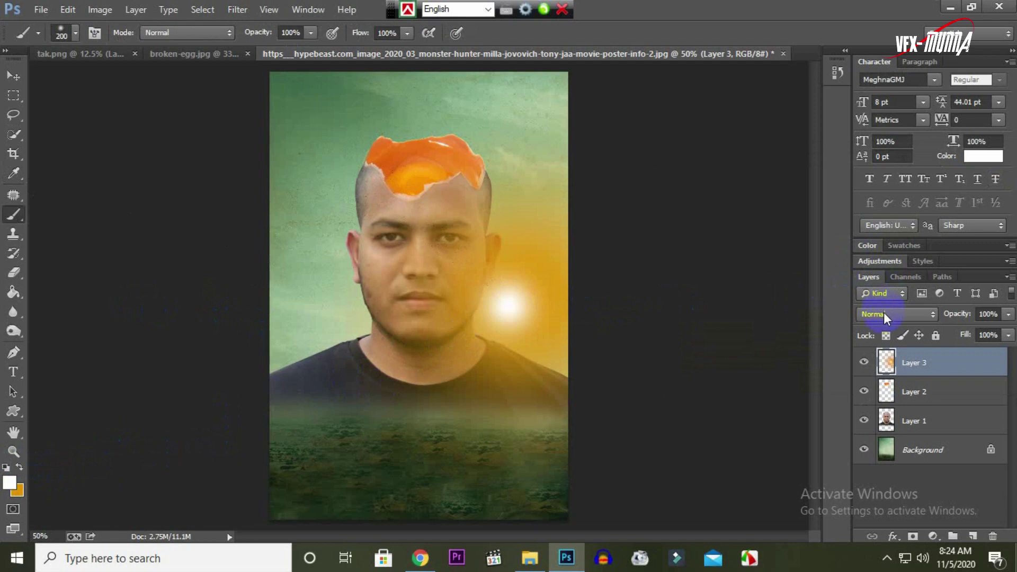
{"action": "left_click", "coordinate": [883, 312]}
{"action": "left_click", "coordinate": [873, 126]}
{"action": "left_click", "coordinate": [14, 79]}
{"action": "mouse_move", "coordinate": [450, 292]}
{"action": "left_mouse_down"}
{"action": "mouse_move", "coordinate": [331, 309]}
{"action": "mouse_move", "coordinate": [525, 213]}
{"action": "mouse_move", "coordinate": [551, 300]}
{"action": "mouse_move", "coordinate": [529, 355]}
{"action": "mouse_move", "coordinate": [517, 328]}
{"action": "left_mouse_up"}
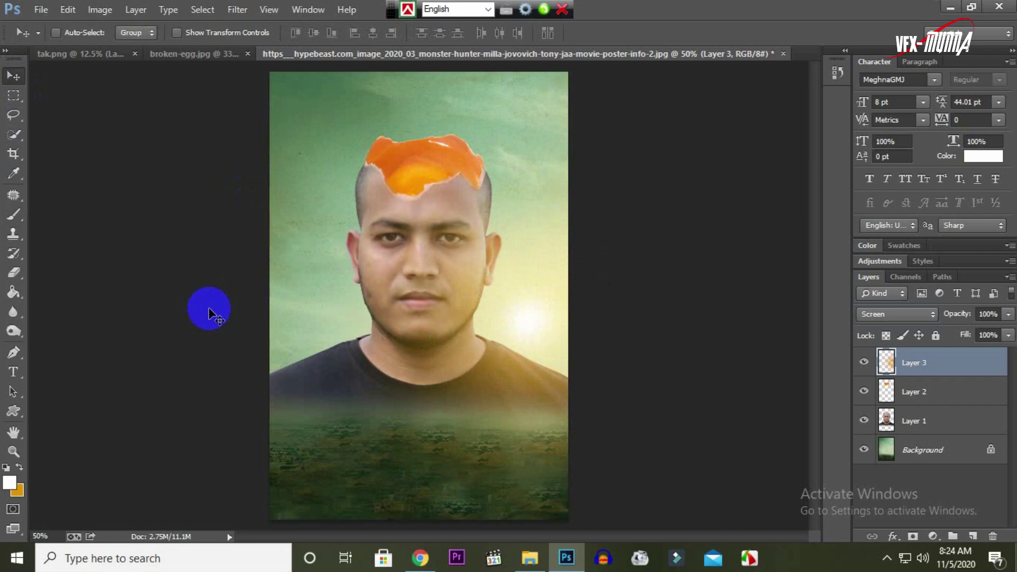
{"action": "left_click", "coordinate": [974, 536]}
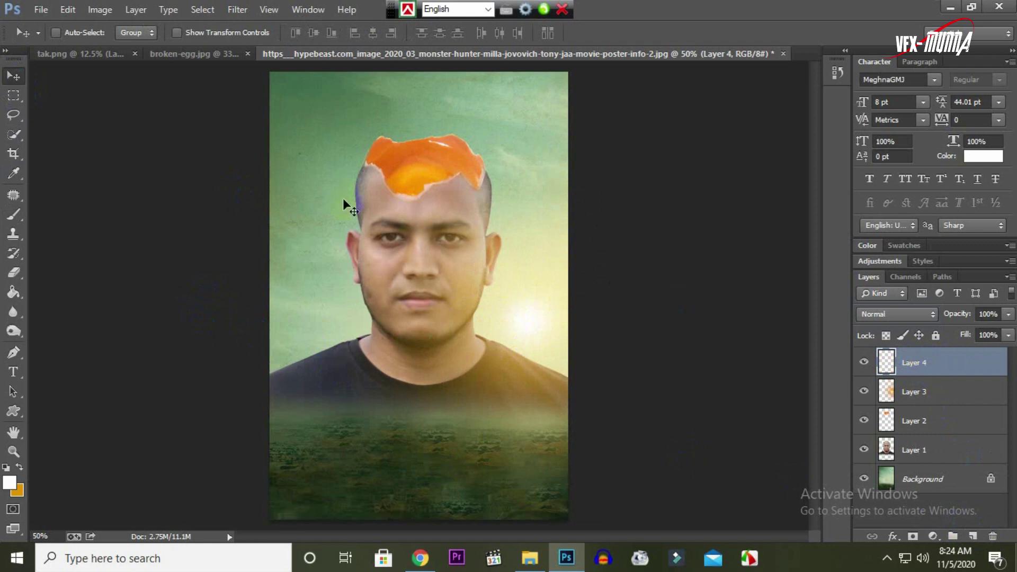
{"action": "left_click", "coordinate": [98, 10]}
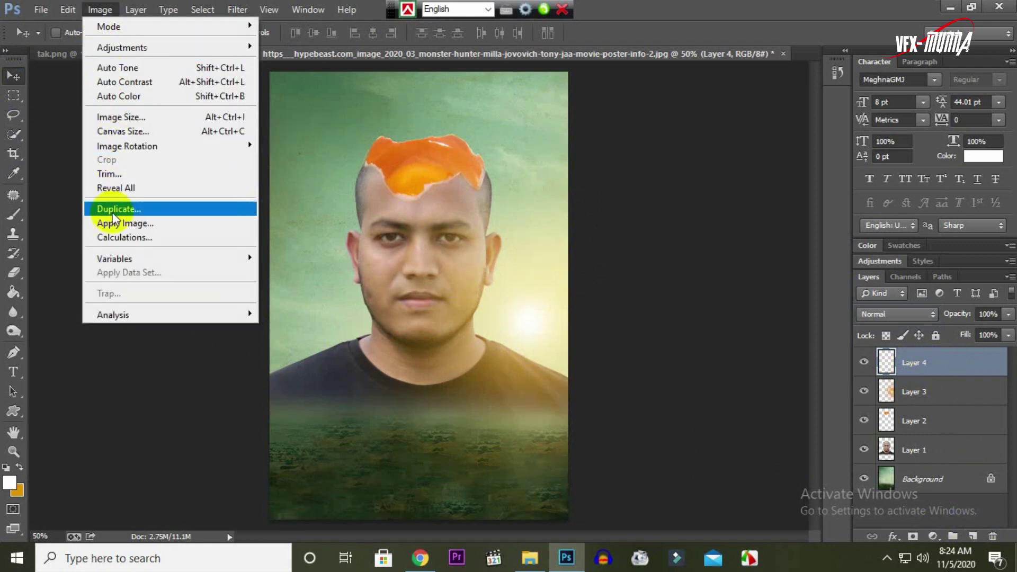
Step: Stamp the merged poster into Layer 4 with Apply Image and duplicate it as Layer 4 copy
{"action": "left_click", "coordinate": [147, 223]}
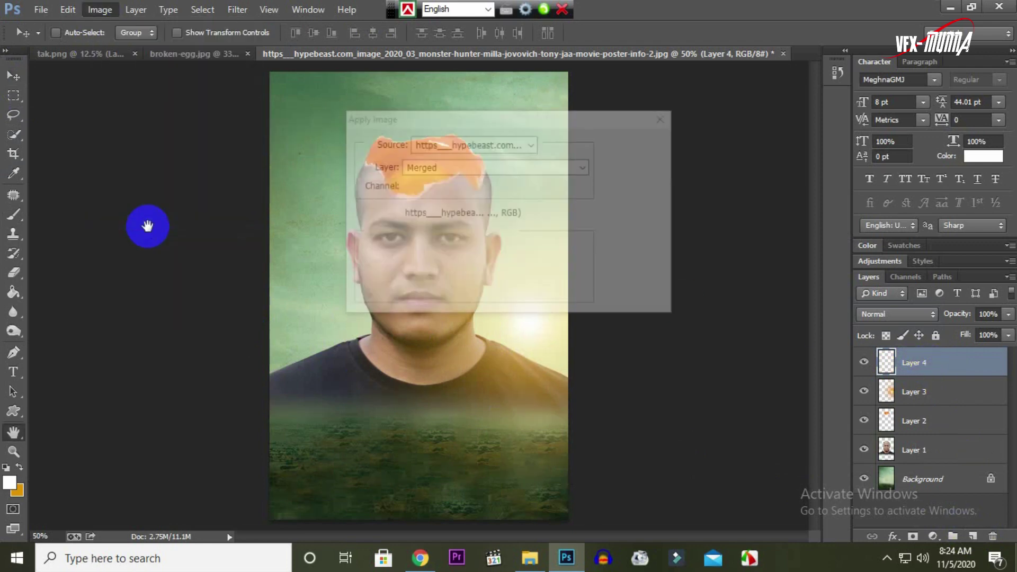
{"action": "left_click", "coordinate": [642, 151]}
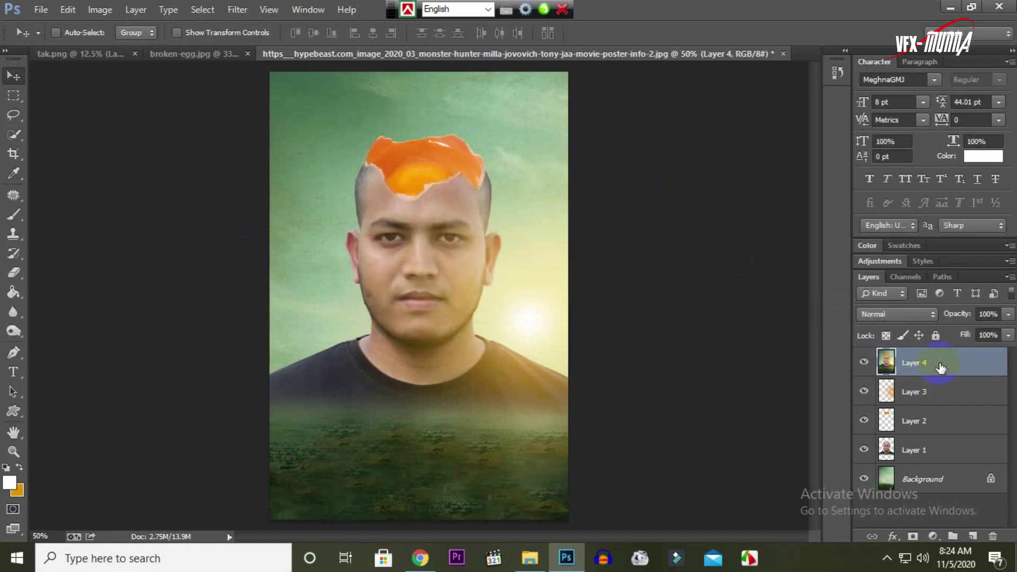
{"action": "left_click_drag", "start_coordinate": [940, 367], "coordinate": [973, 536]}
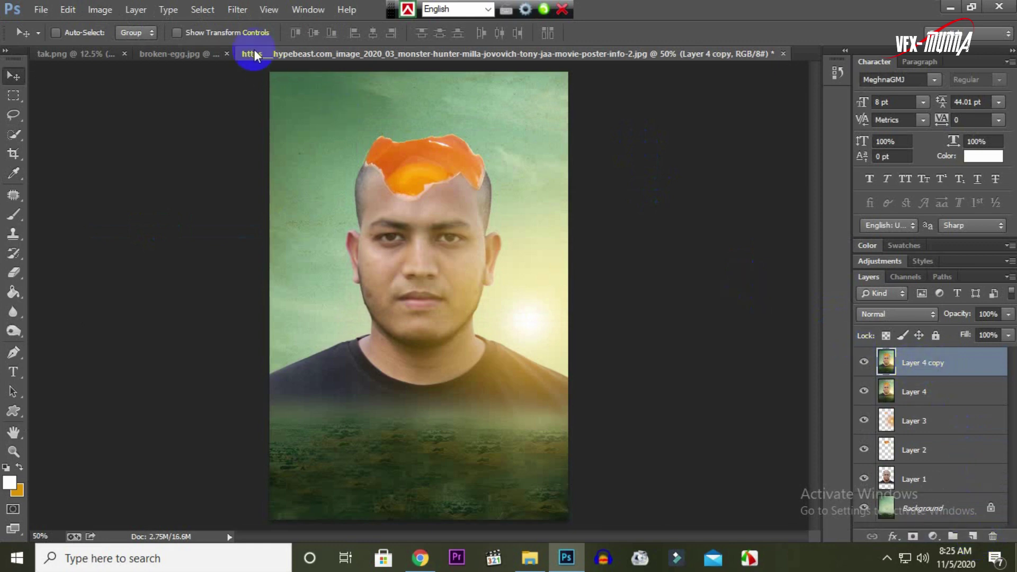
{"action": "left_click", "coordinate": [237, 10]}
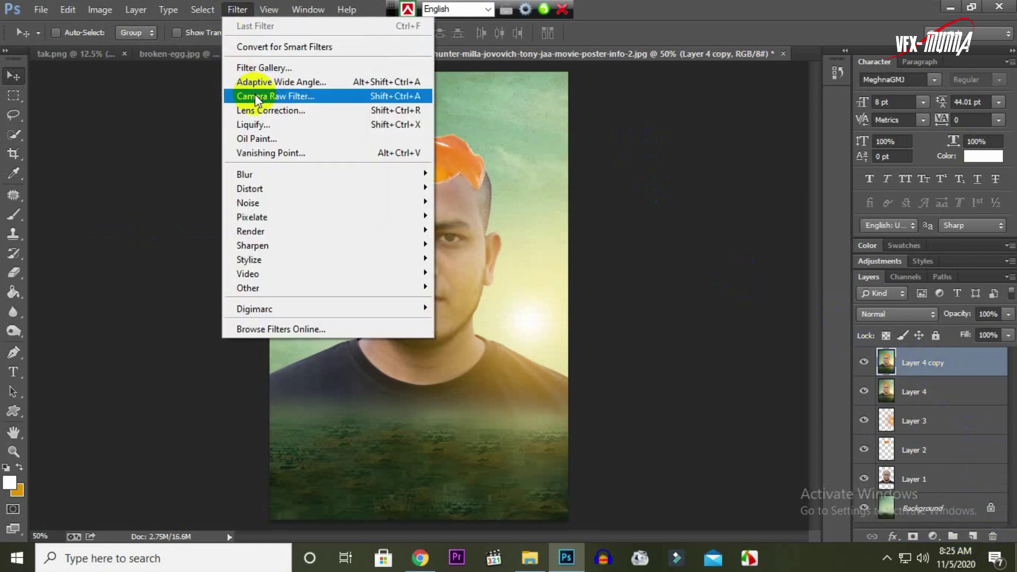
Step: In the Camera Raw Filter, raise contrast to +48, darken shadows, boost clarity, lower highlights, adjust vibrance
{"action": "left_click", "coordinate": [295, 97]}
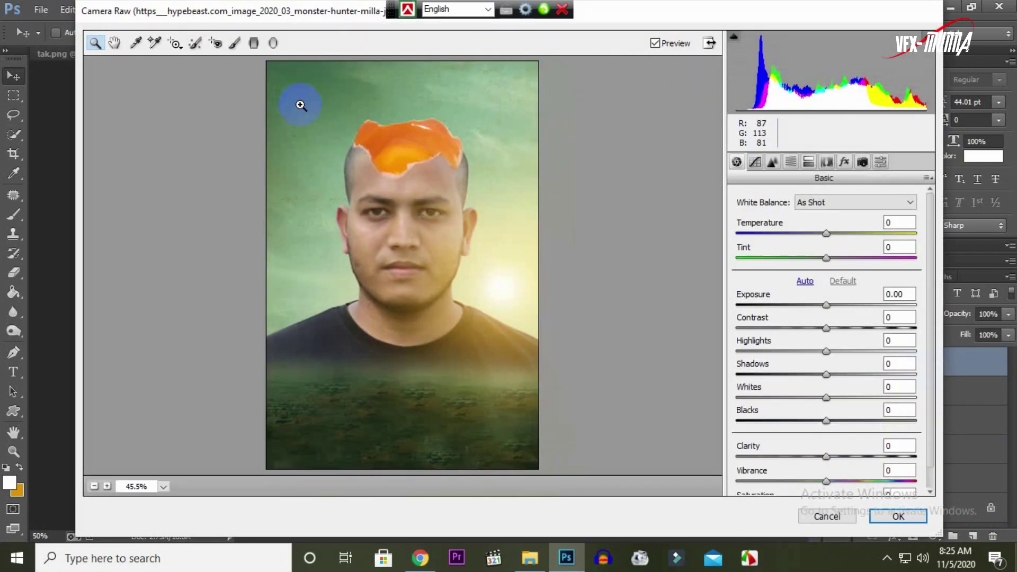
{"action": "mouse_move", "coordinate": [830, 329]}
{"action": "left_mouse_down"}
{"action": "mouse_move", "coordinate": [874, 331]}
{"action": "mouse_move", "coordinate": [847, 329]}
{"action": "left_mouse_up"}
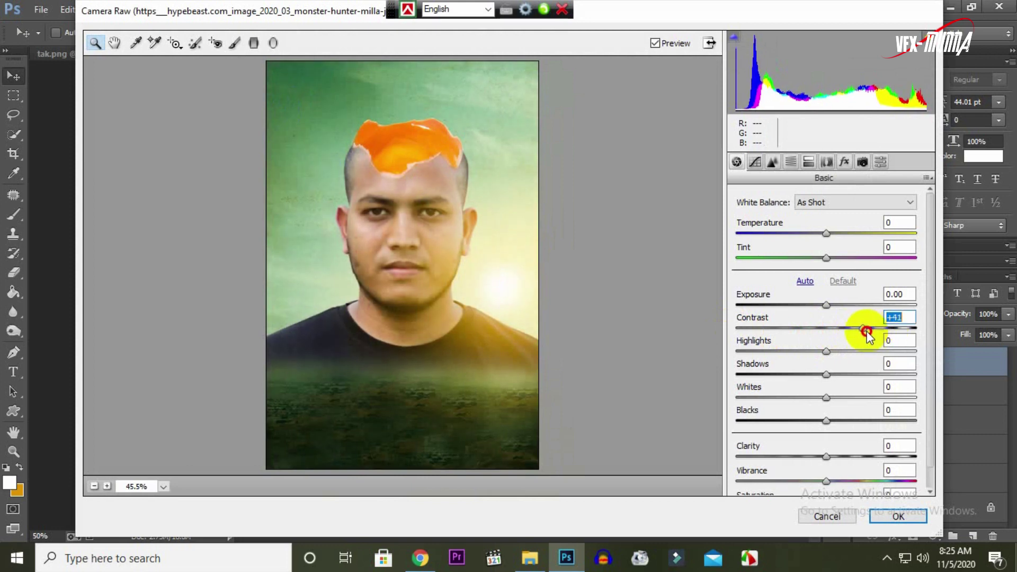
{"action": "left_click_drag", "start_coordinate": [827, 374], "coordinate": [785, 375]}
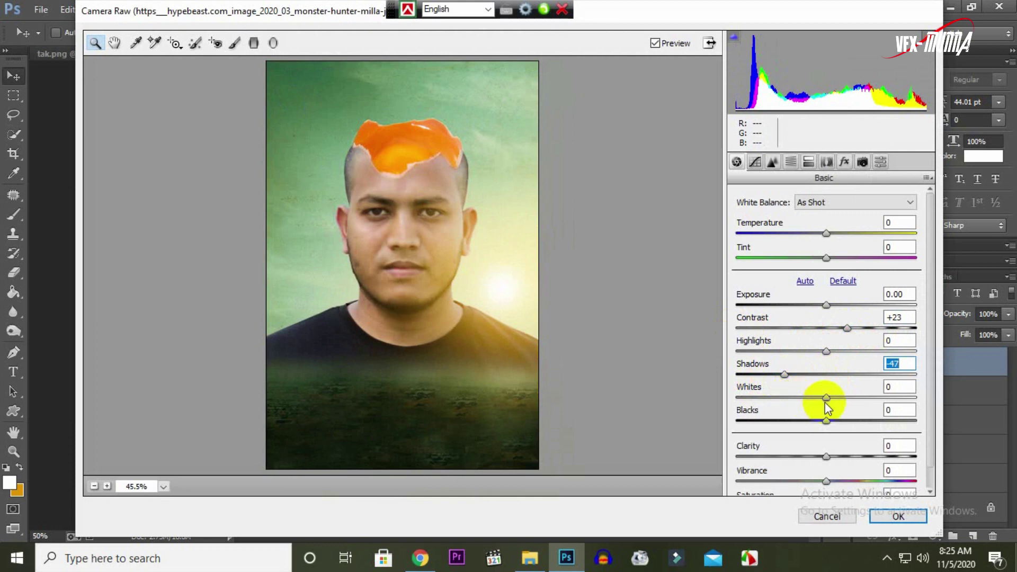
{"action": "left_click_drag", "start_coordinate": [827, 457], "coordinate": [892, 451]}
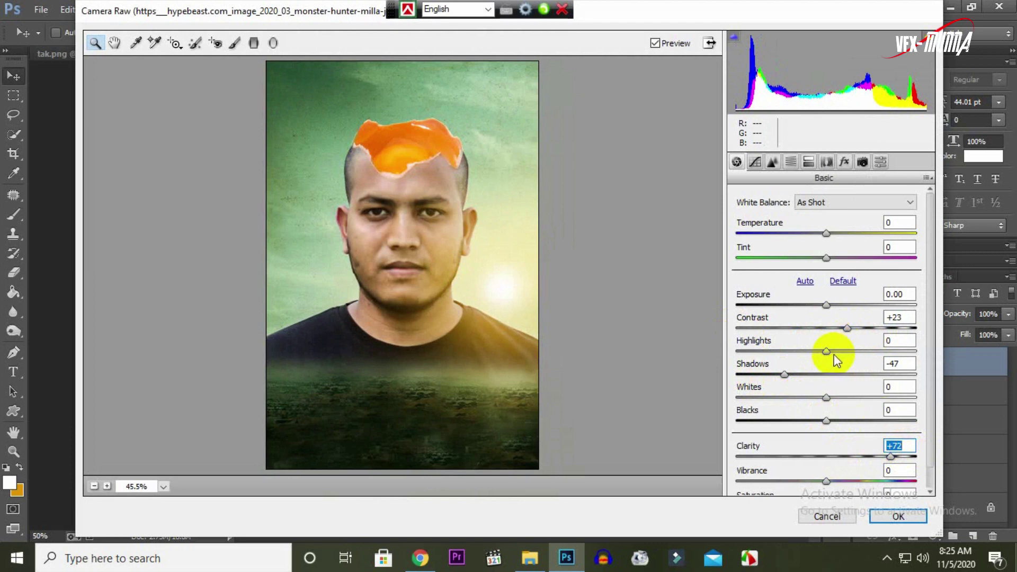
{"action": "mouse_move", "coordinate": [826, 352]}
{"action": "left_mouse_down"}
{"action": "mouse_move", "coordinate": [795, 352]}
{"action": "mouse_move", "coordinate": [930, 370]}
{"action": "mouse_move", "coordinate": [833, 373]}
{"action": "left_mouse_up"}
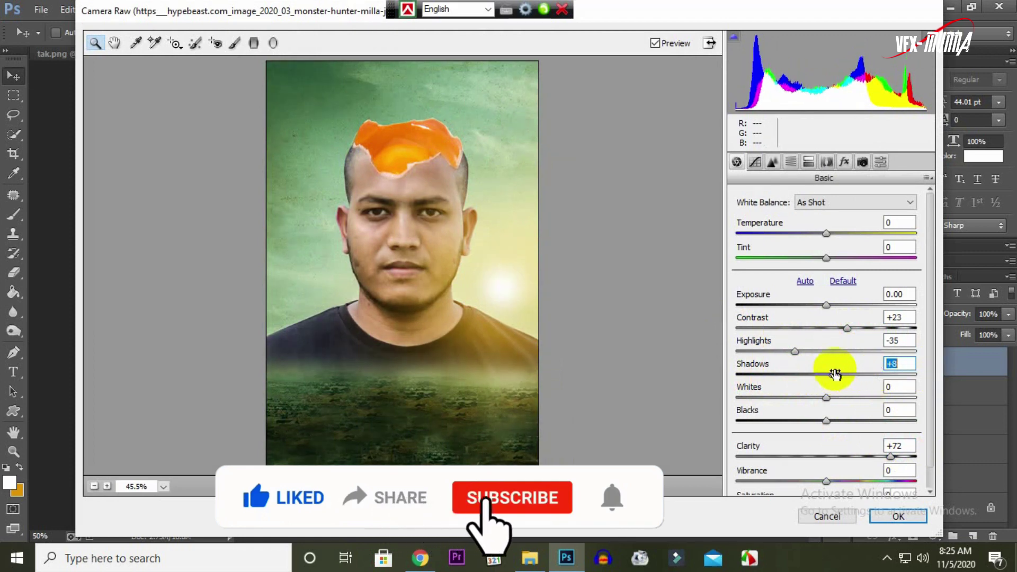
{"action": "left_click_drag", "start_coordinate": [849, 328], "coordinate": [869, 328]}
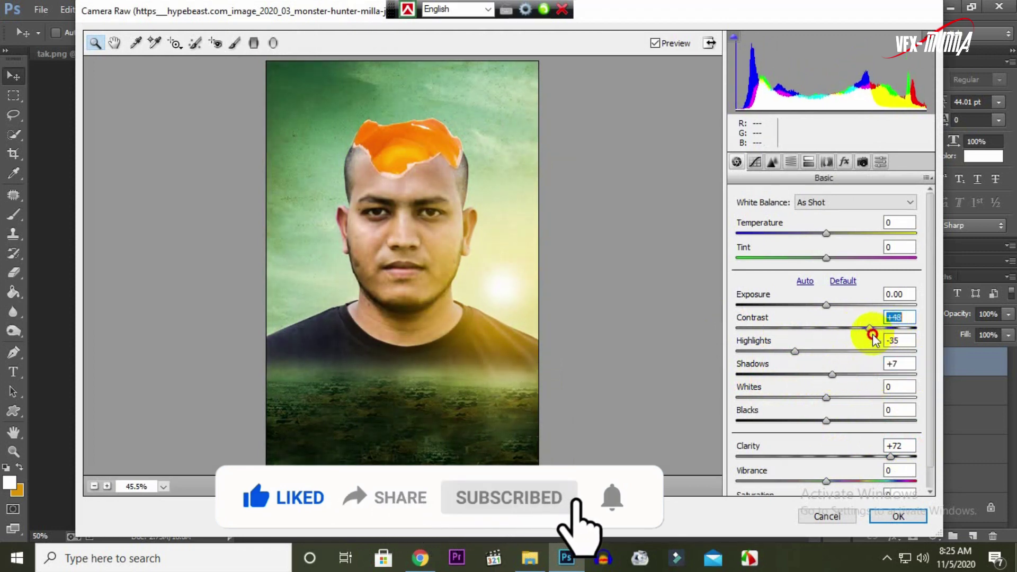
{"action": "mouse_move", "coordinate": [842, 481]}
{"action": "left_mouse_down"}
{"action": "mouse_move", "coordinate": [786, 479]}
{"action": "mouse_move", "coordinate": [834, 480]}
{"action": "left_mouse_up"}
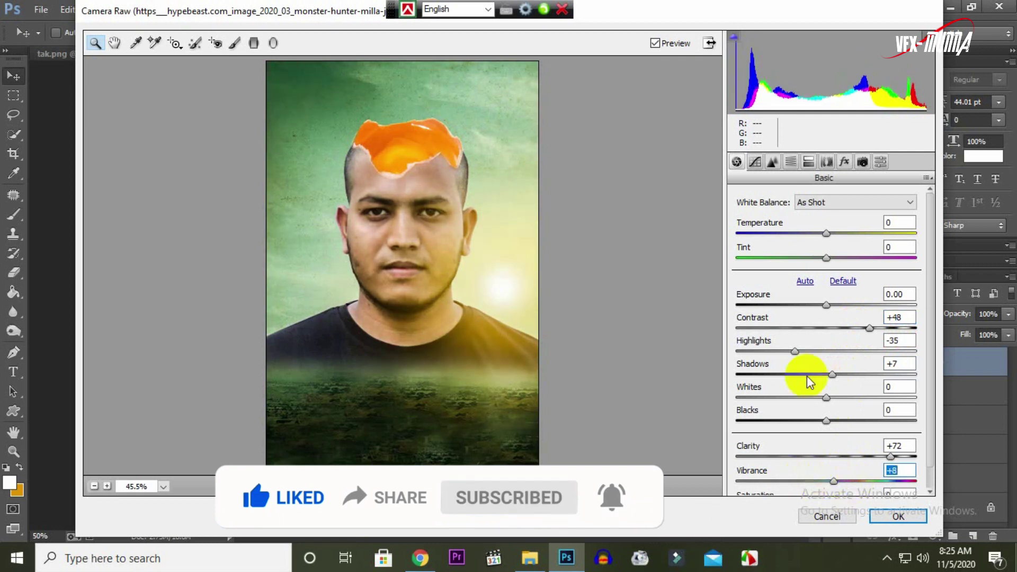
Step: Add a dark edge vignette and shift the green and blue calibration hues
{"action": "left_click", "coordinate": [844, 161]}
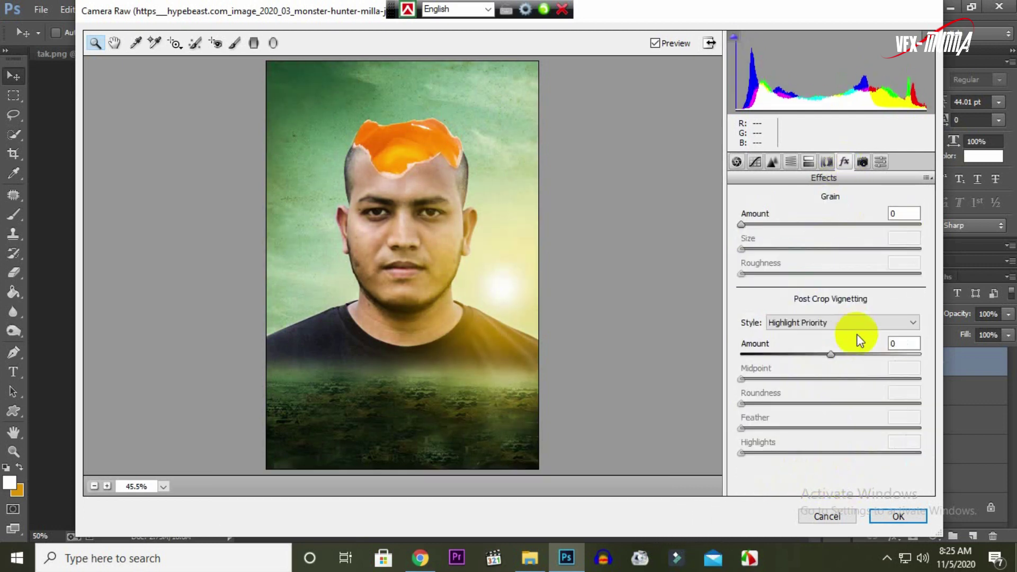
{"action": "left_click_drag", "start_coordinate": [832, 354], "coordinate": [818, 355]}
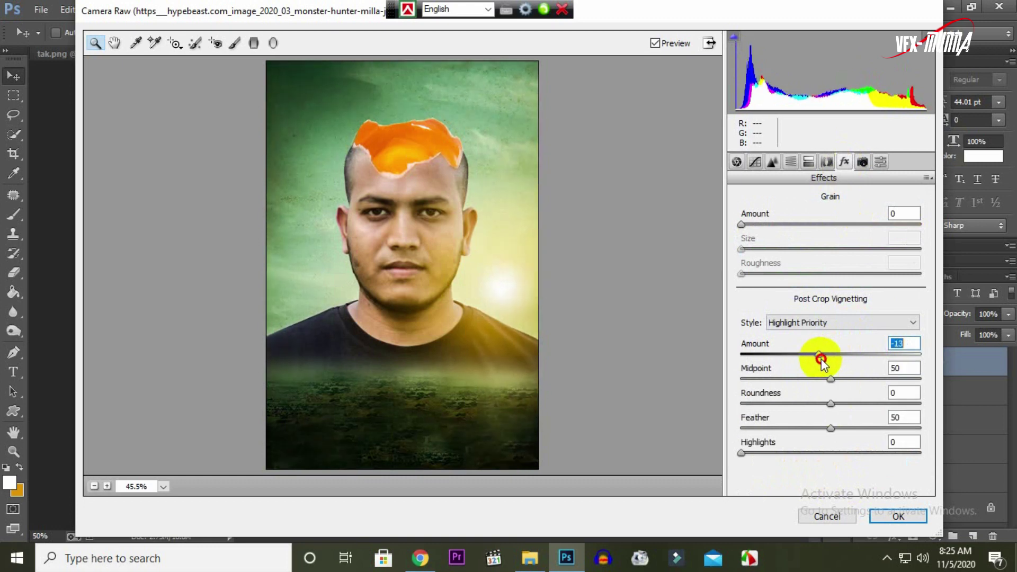
{"action": "left_click", "coordinate": [862, 162]}
{"action": "mouse_move", "coordinate": [831, 373]}
{"action": "left_mouse_down"}
{"action": "mouse_move", "coordinate": [870, 373]}
{"action": "mouse_move", "coordinate": [820, 375]}
{"action": "mouse_move", "coordinate": [843, 374]}
{"action": "left_mouse_up"}
{"action": "mouse_move", "coordinate": [830, 442]}
{"action": "left_mouse_down"}
{"action": "mouse_move", "coordinate": [823, 443]}
{"action": "mouse_move", "coordinate": [843, 465]}
{"action": "left_mouse_up"}
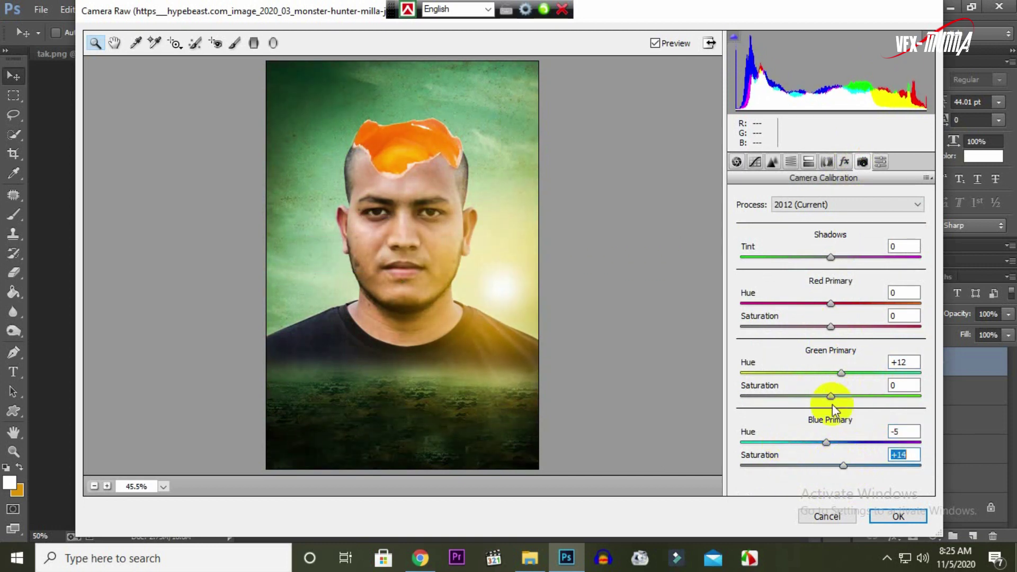
Step: Lower the highlights further, darken the blacks and strongly brighten the shadows
{"action": "left_click", "coordinate": [737, 163]}
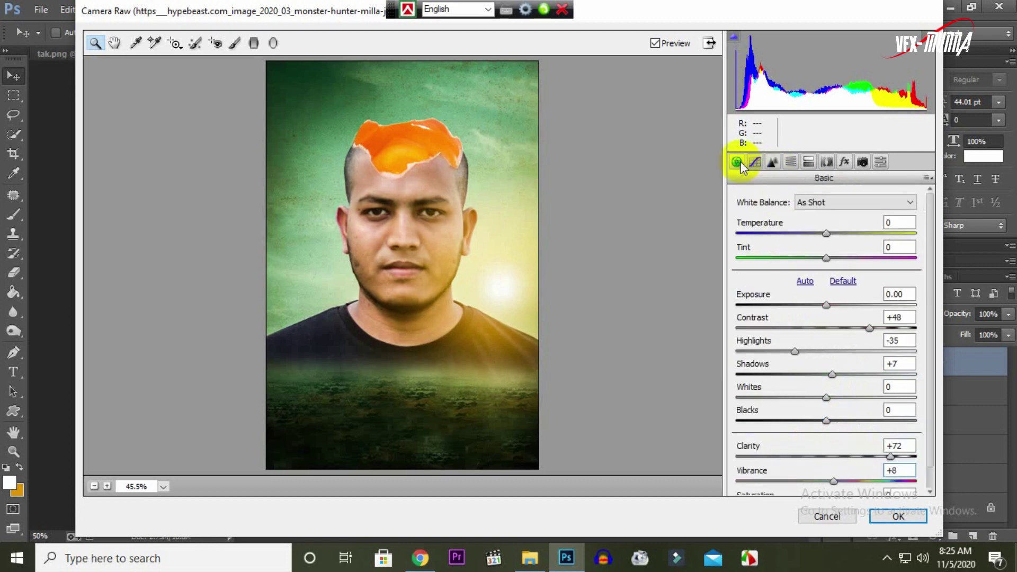
{"action": "left_click_drag", "start_coordinate": [795, 352], "coordinate": [772, 354]}
{"action": "mouse_move", "coordinate": [827, 421]}
{"action": "left_mouse_down"}
{"action": "mouse_move", "coordinate": [795, 422]}
{"action": "mouse_move", "coordinate": [808, 399]}
{"action": "mouse_move", "coordinate": [793, 398]}
{"action": "left_mouse_up"}
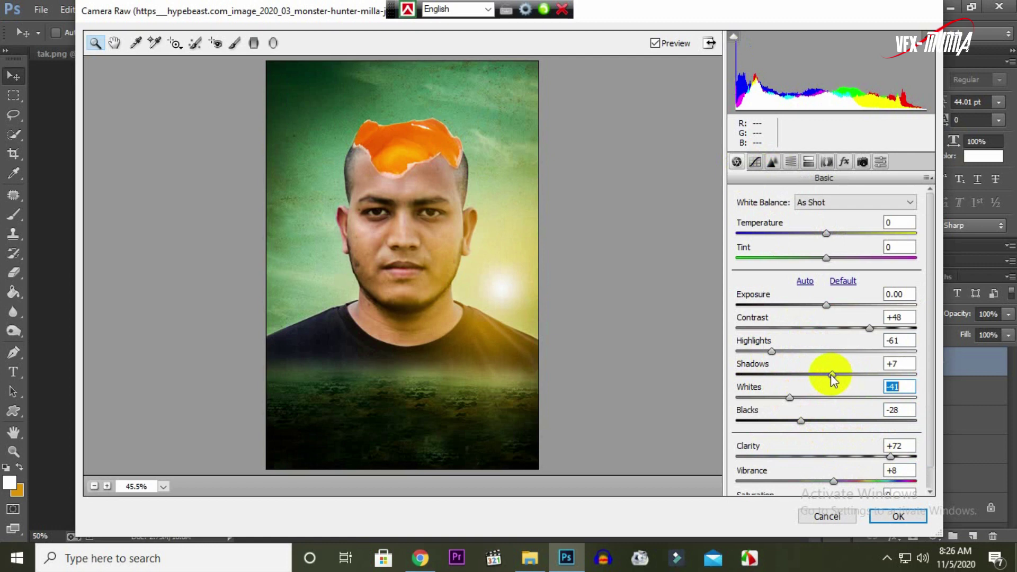
{"action": "left_click_drag", "start_coordinate": [832, 374], "coordinate": [925, 375]}
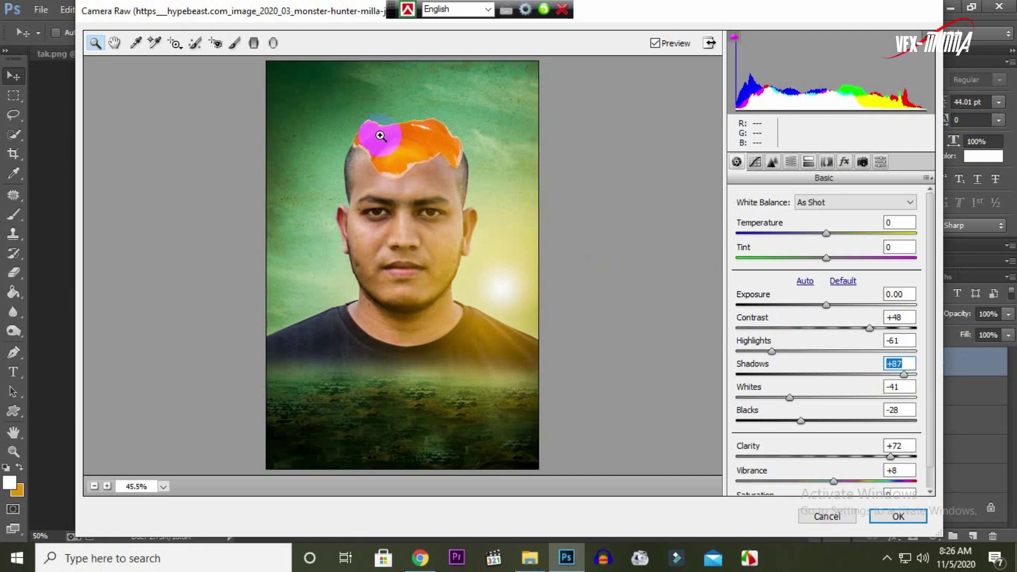
Step: Draw a first Radial Filter oval over the face and darken its area
{"action": "left_click", "coordinate": [274, 43]}
{"action": "left_click_drag", "start_coordinate": [379, 159], "coordinate": [470, 247]}
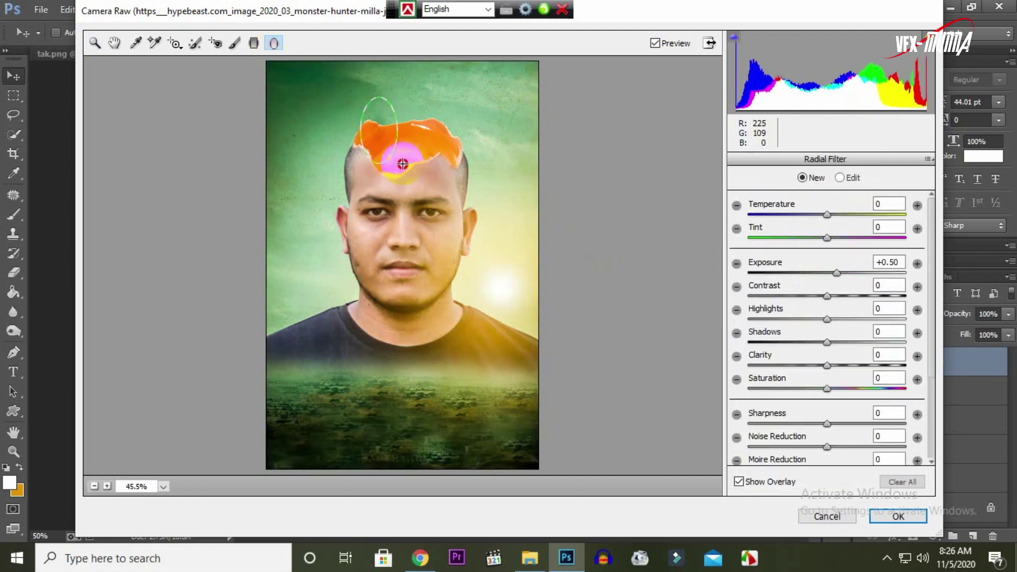
{"action": "left_click_drag", "start_coordinate": [379, 159], "coordinate": [431, 202]}
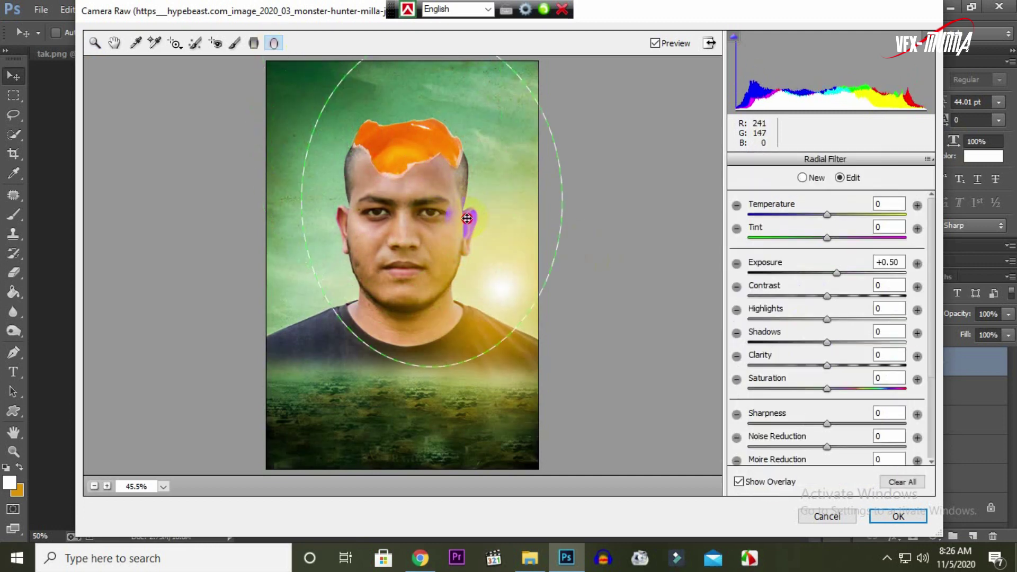
{"action": "left_click", "coordinate": [900, 280]}
{"action": "left_click_drag", "start_coordinate": [837, 272], "coordinate": [805, 273]}
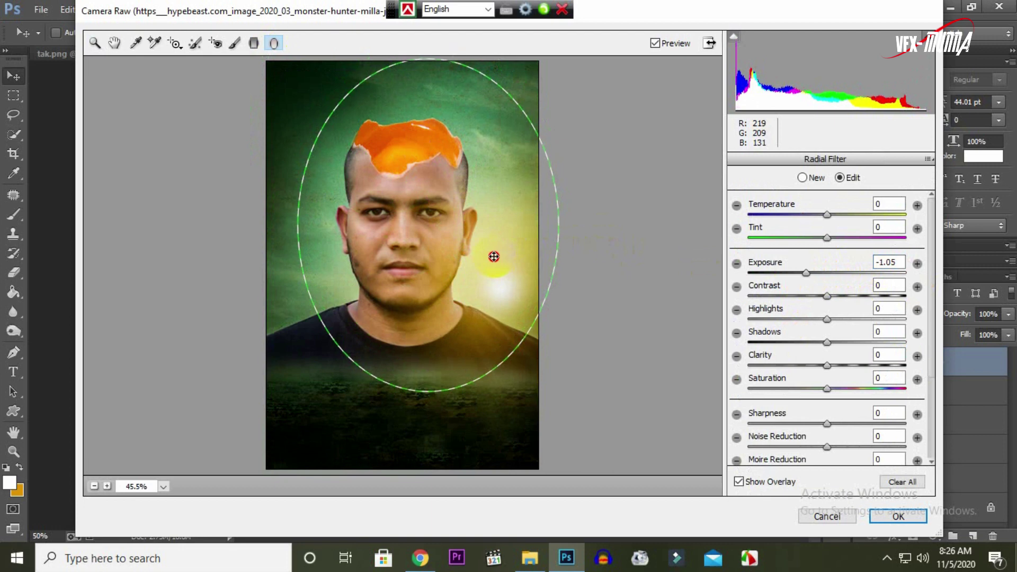
Step: Reshape a larger oval around the face, reset its exposure, add +40 noise reduction, apply the grade
{"action": "mouse_move", "coordinate": [596, 235]}
{"action": "left_mouse_down"}
{"action": "mouse_move", "coordinate": [562, 288]}
{"action": "mouse_move", "coordinate": [500, 325]}
{"action": "mouse_move", "coordinate": [495, 352]}
{"action": "left_mouse_up"}
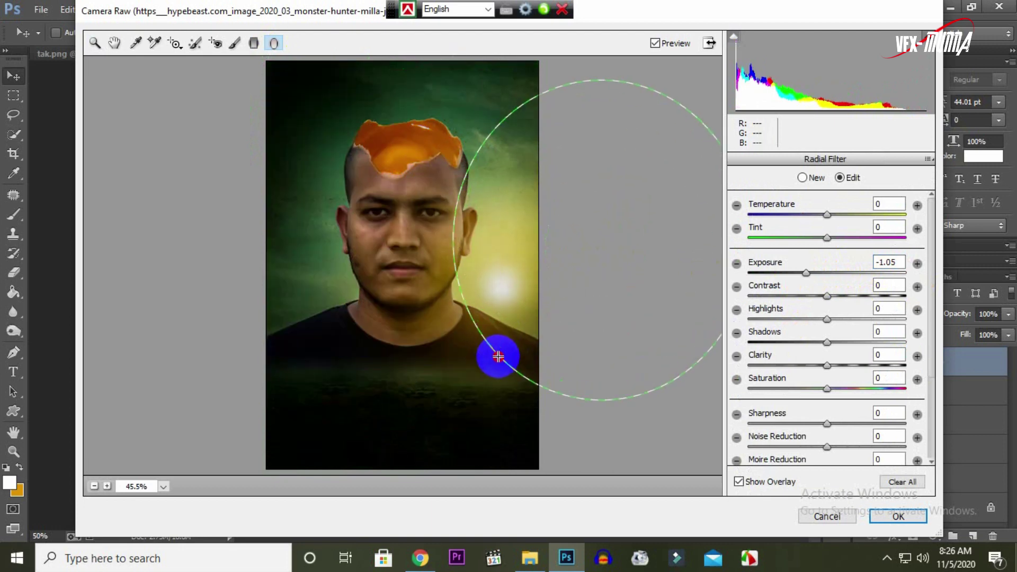
{"action": "mouse_move", "coordinate": [591, 288]}
{"action": "left_mouse_down"}
{"action": "mouse_move", "coordinate": [446, 265]}
{"action": "mouse_move", "coordinate": [415, 271]}
{"action": "left_mouse_up"}
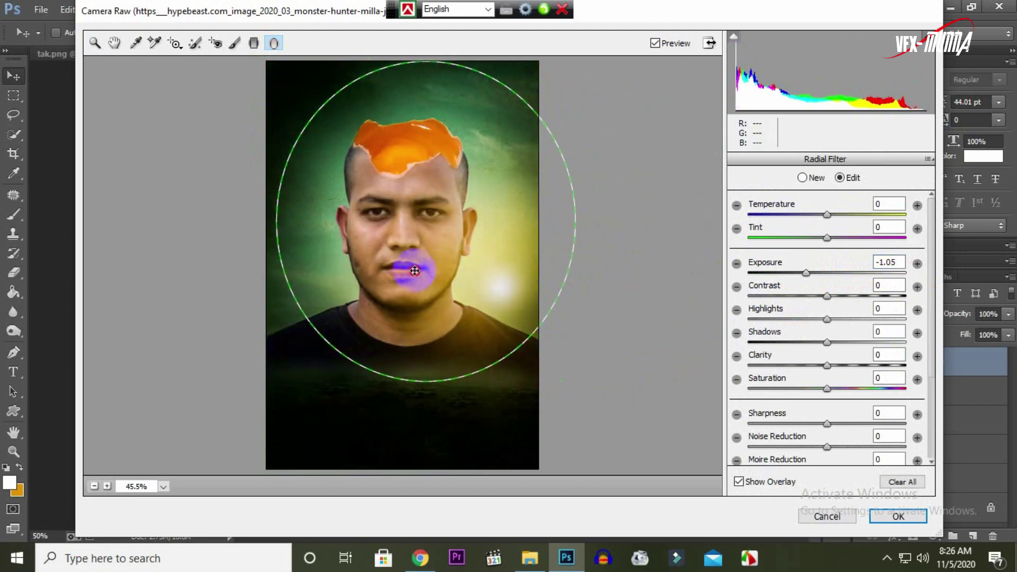
{"action": "left_click_drag", "start_coordinate": [425, 382], "coordinate": [426, 420]}
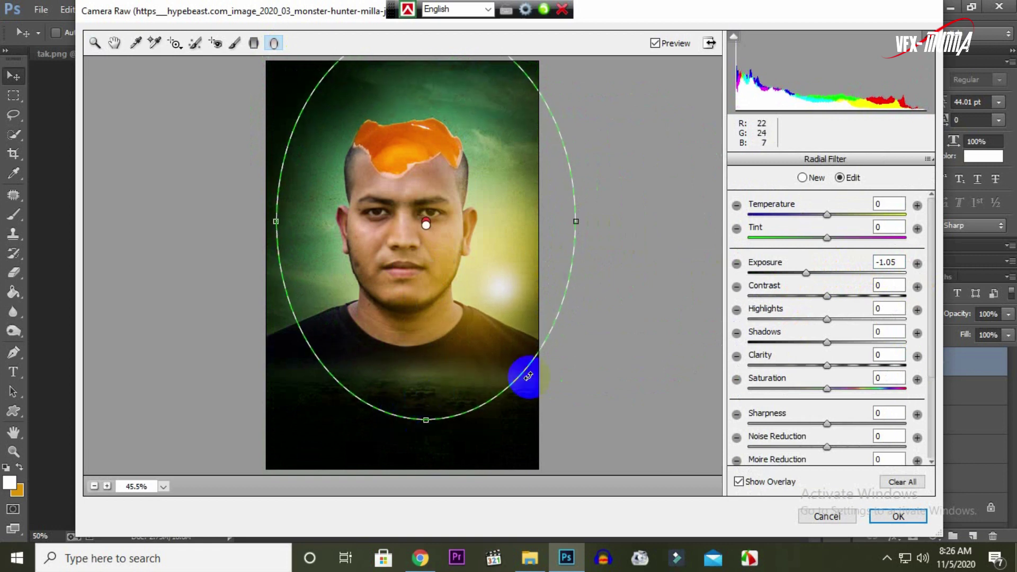
{"action": "left_click_drag", "start_coordinate": [274, 222], "coordinate": [260, 222]}
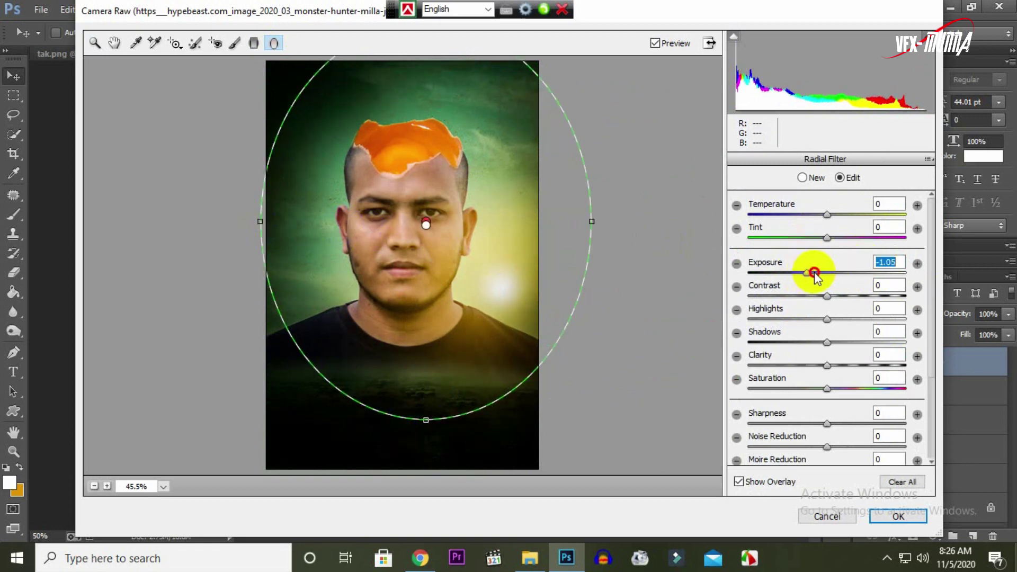
{"action": "mouse_move", "coordinate": [815, 272]}
{"action": "left_mouse_down"}
{"action": "mouse_move", "coordinate": [830, 272]}
{"action": "mouse_move", "coordinate": [805, 242]}
{"action": "mouse_move", "coordinate": [790, 246]}
{"action": "left_mouse_up"}
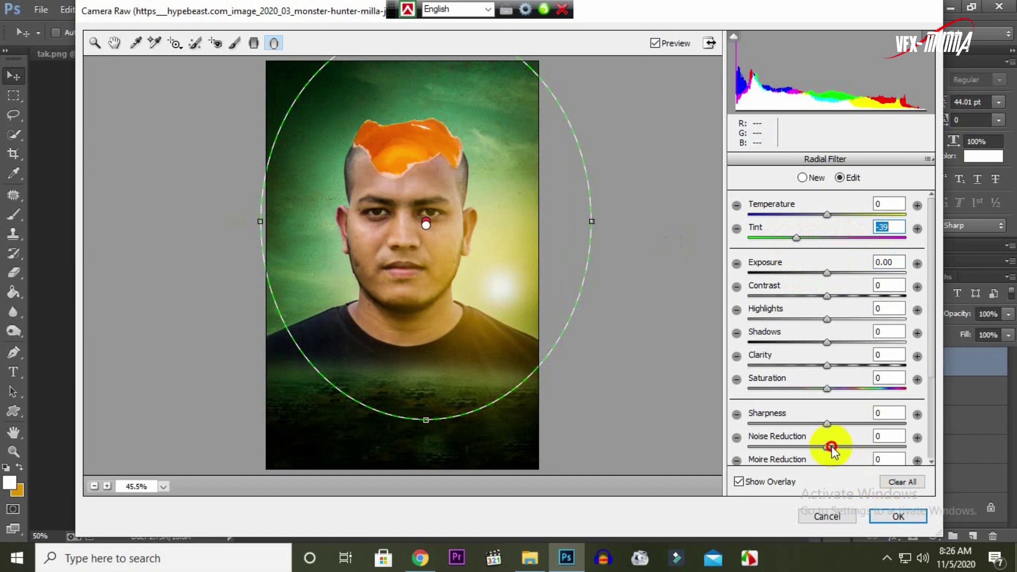
{"action": "left_click_drag", "start_coordinate": [828, 447], "coordinate": [859, 446]}
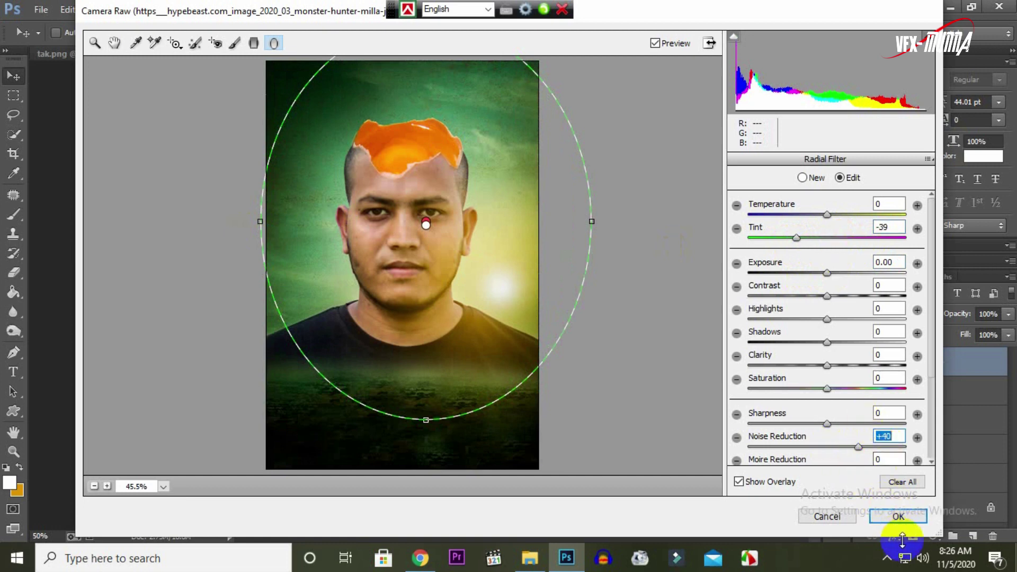
{"action": "left_click", "coordinate": [895, 516]}
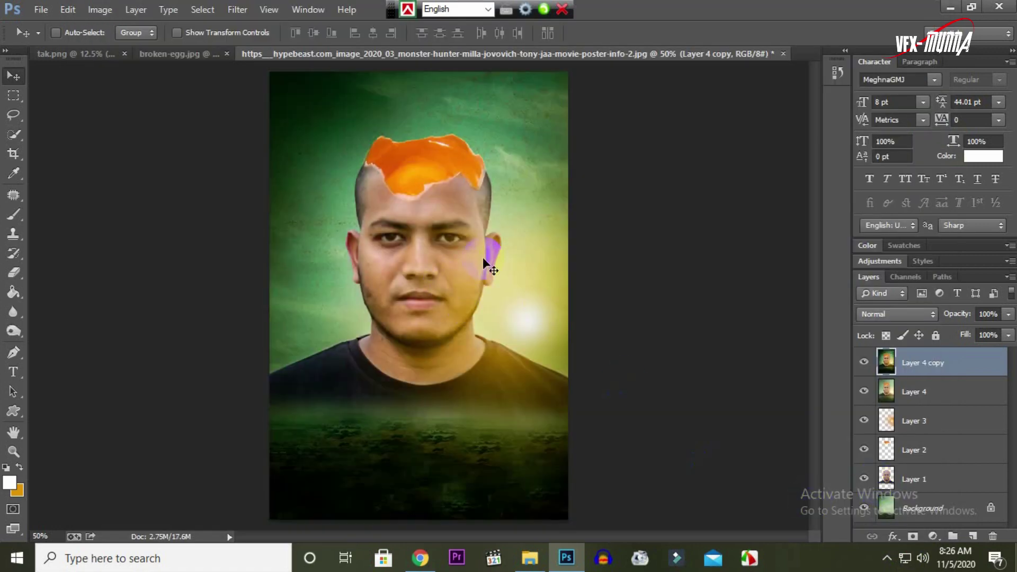
Step: Add a Color Lookup adjustment layer and try the Fuji REALA 500D, Soft_Warming and LateSunset looks
{"action": "left_click", "coordinate": [932, 539]}
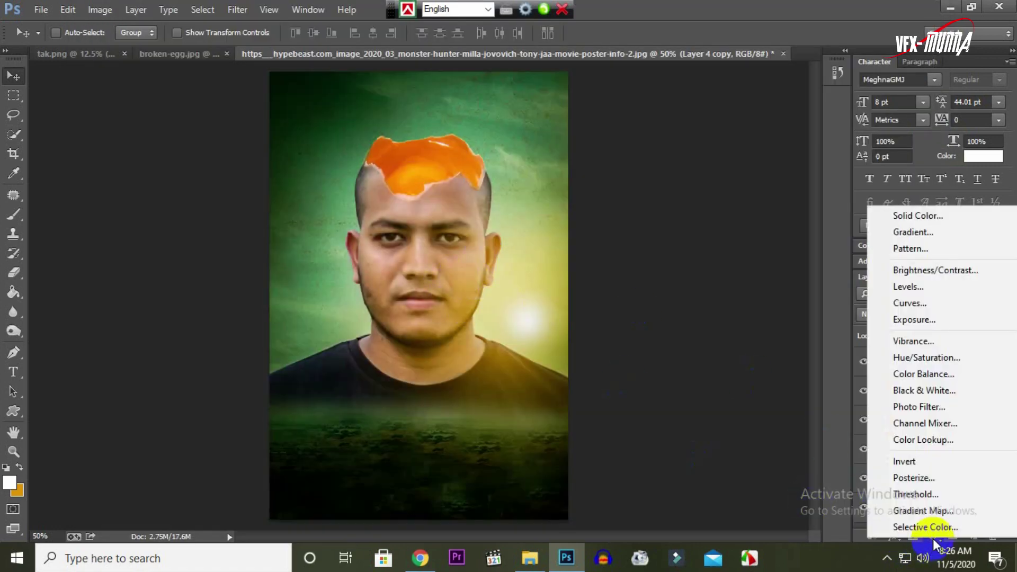
{"action": "left_click", "coordinate": [929, 440]}
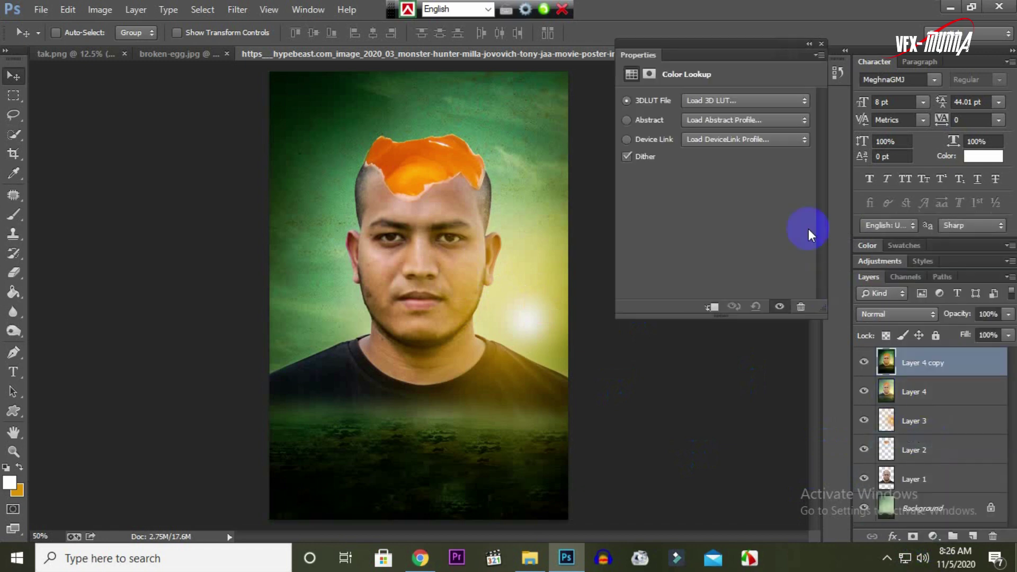
{"action": "left_click", "coordinate": [737, 100]}
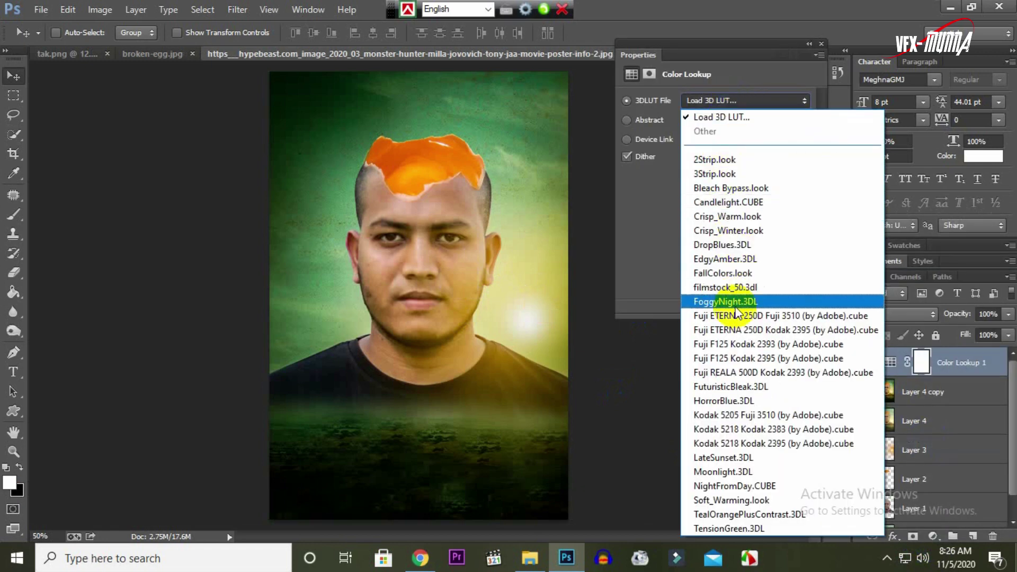
{"action": "left_click", "coordinate": [735, 375]}
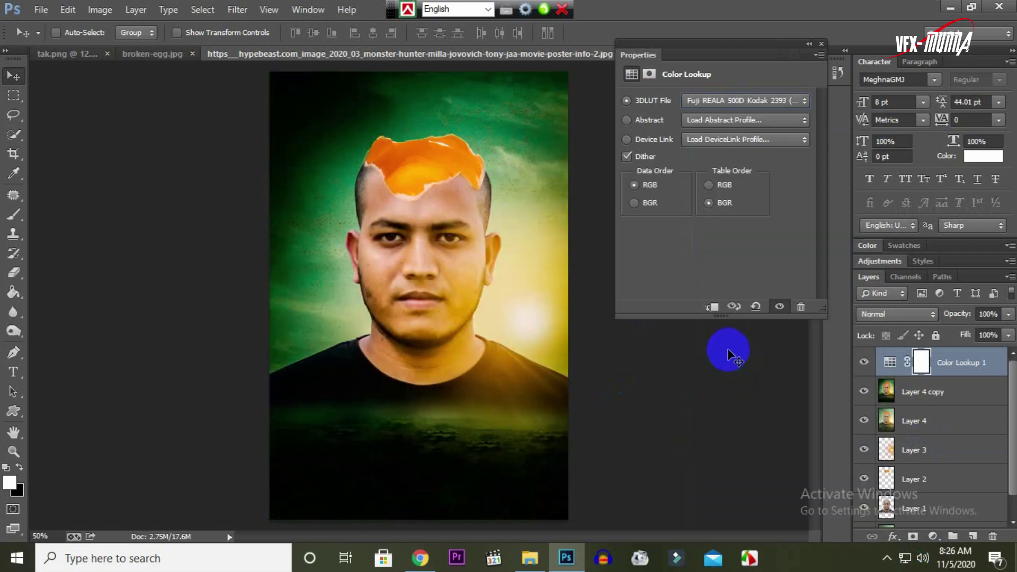
{"action": "left_click", "coordinate": [726, 102]}
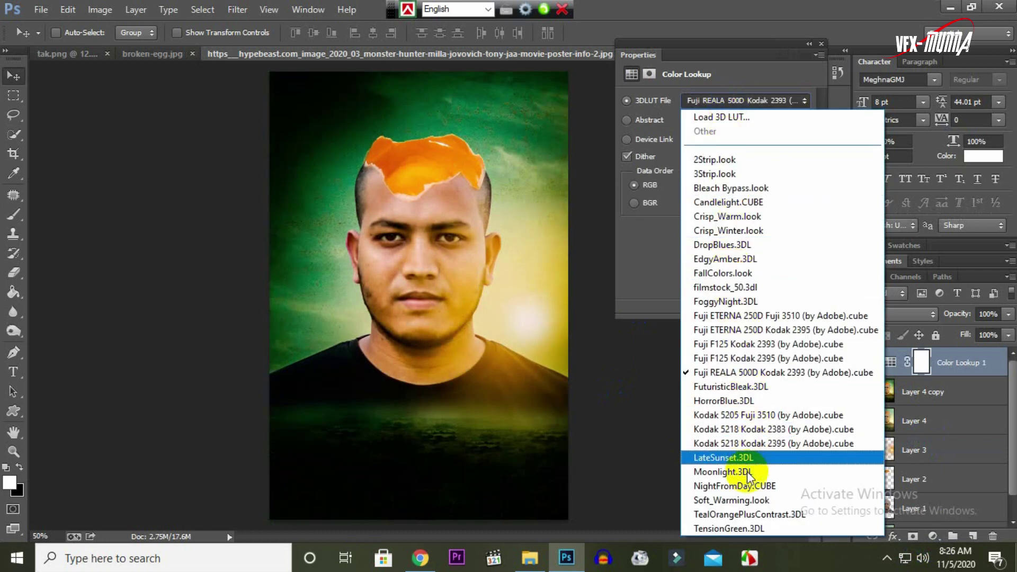
{"action": "left_click", "coordinate": [744, 502]}
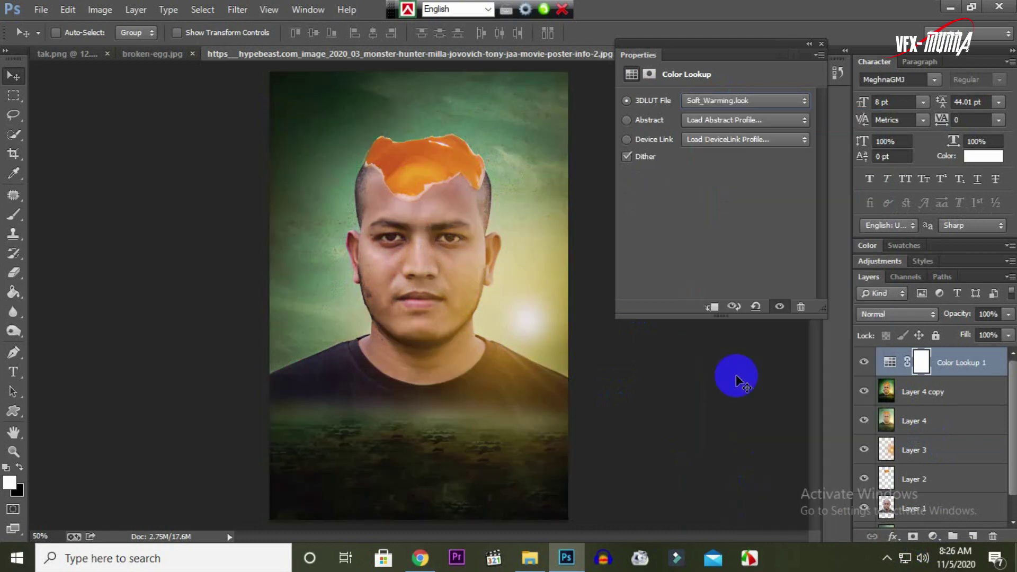
{"action": "left_click", "coordinate": [749, 100]}
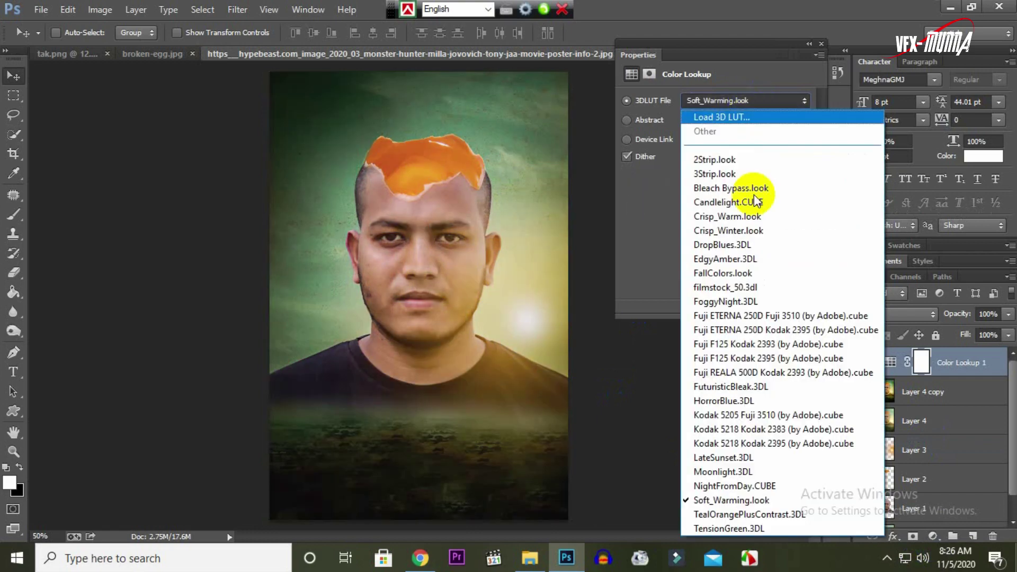
{"action": "left_click", "coordinate": [724, 458]}
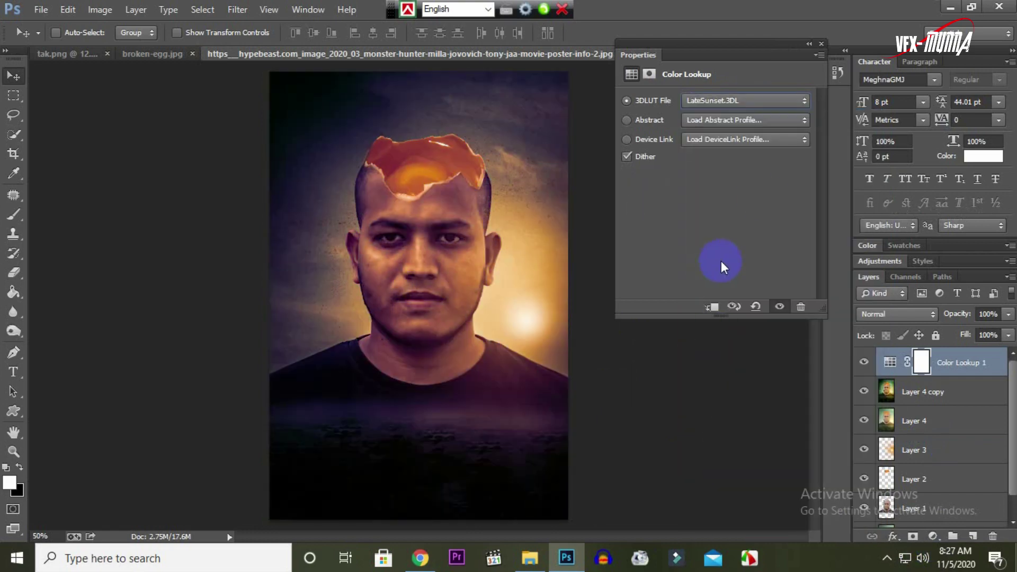
Step: Scroll through the 3DLUT presets, settle on Kodak 5218 Kodak 2395, and close Properties
{"action": "scroll", "coordinate": [736, 97], "scroll_direction": "down", "scroll_amount": 2}
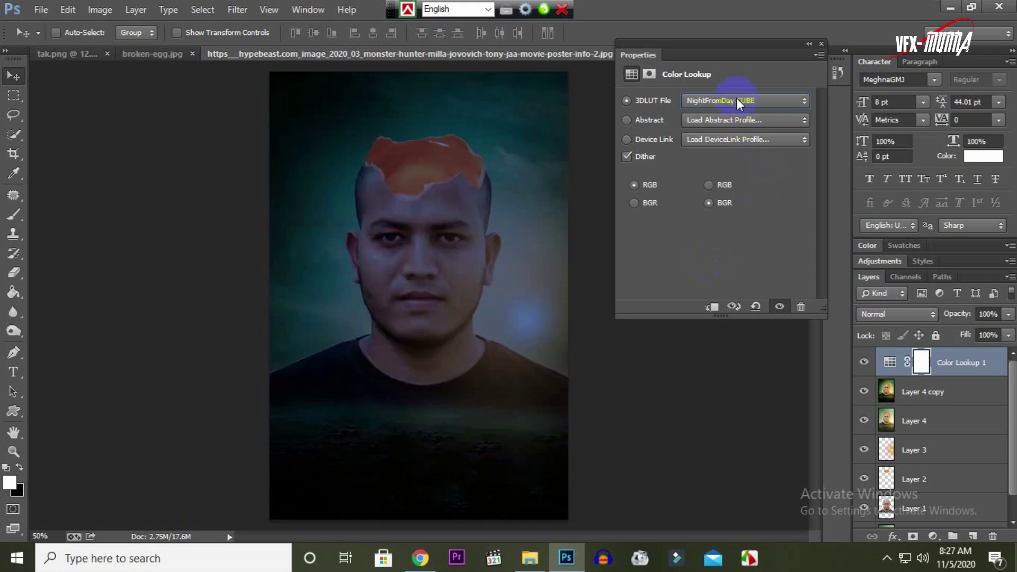
{"action": "scroll", "coordinate": [736, 98], "scroll_direction": "down", "scroll_amount": 1}
{"action": "scroll", "coordinate": [736, 97], "scroll_direction": "down", "scroll_amount": 1}
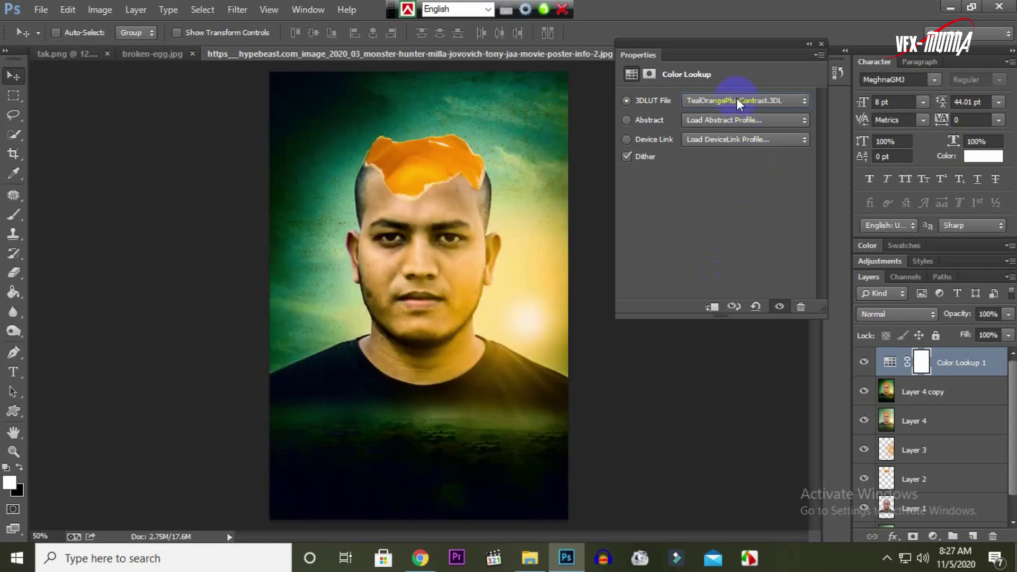
{"action": "scroll", "coordinate": [736, 97], "scroll_direction": "down", "scroll_amount": 1}
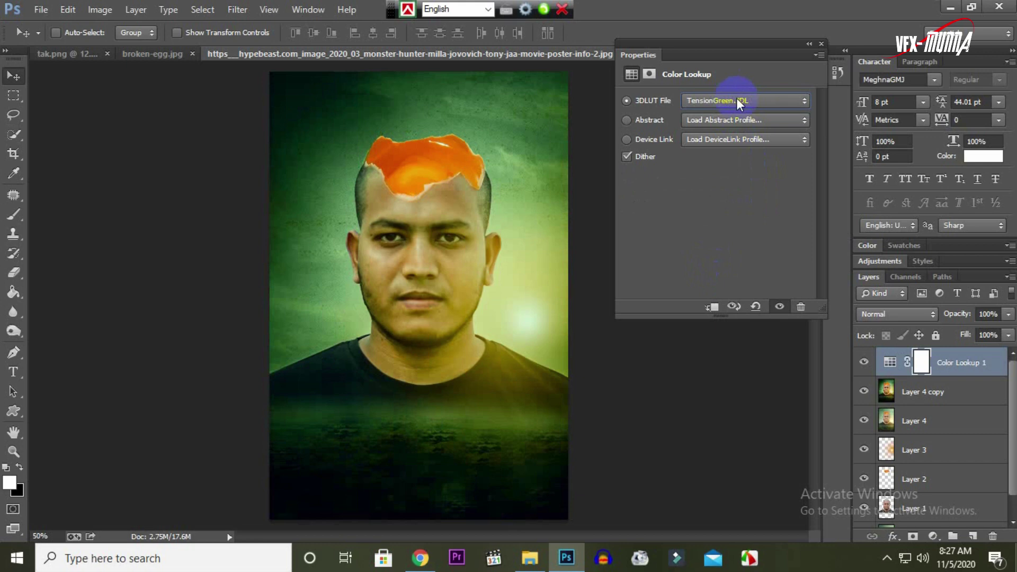
{"action": "scroll", "coordinate": [736, 98], "scroll_direction": "down", "scroll_amount": 1}
{"action": "scroll", "coordinate": [732, 105], "scroll_direction": "up", "scroll_amount": 1}
{"action": "scroll", "coordinate": [732, 104], "scroll_direction": "up", "scroll_amount": 1}
{"action": "scroll", "coordinate": [732, 104], "scroll_direction": "up", "scroll_amount": 1}
{"action": "scroll", "coordinate": [732, 104], "scroll_direction": "up", "scroll_amount": 1}
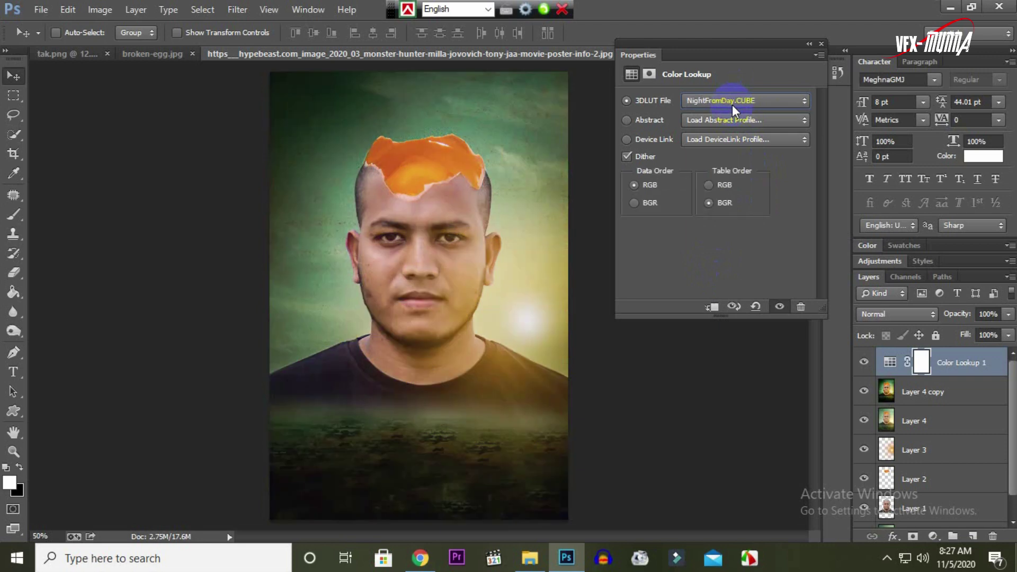
{"action": "scroll", "coordinate": [733, 104], "scroll_direction": "up", "scroll_amount": 1}
{"action": "scroll", "coordinate": [732, 104], "scroll_direction": "up", "scroll_amount": 1}
{"action": "scroll", "coordinate": [732, 104], "scroll_direction": "up", "scroll_amount": 1}
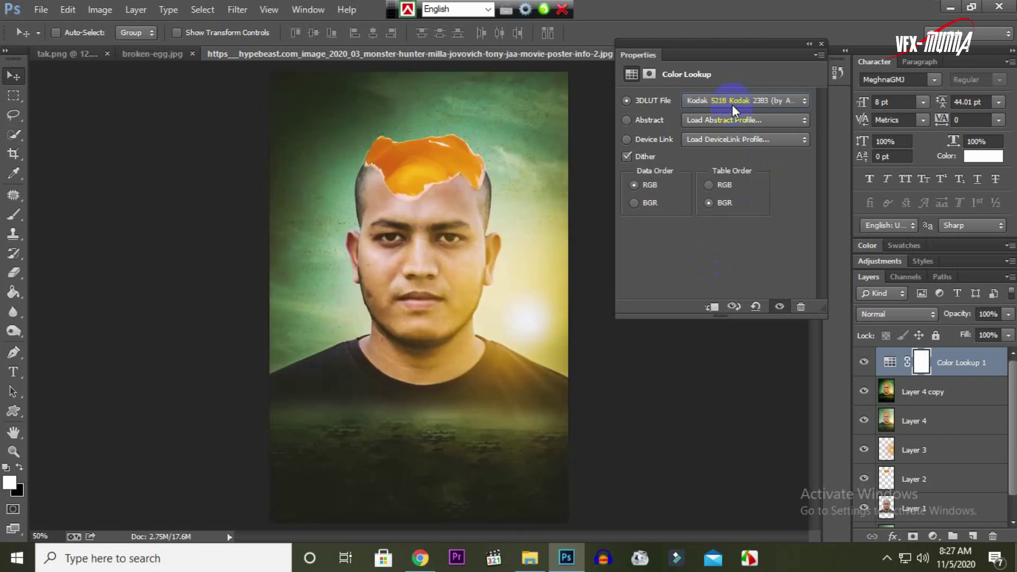
{"action": "scroll", "coordinate": [732, 104], "scroll_direction": "up", "scroll_amount": 1}
{"action": "scroll", "coordinate": [732, 104], "scroll_direction": "up", "scroll_amount": 1}
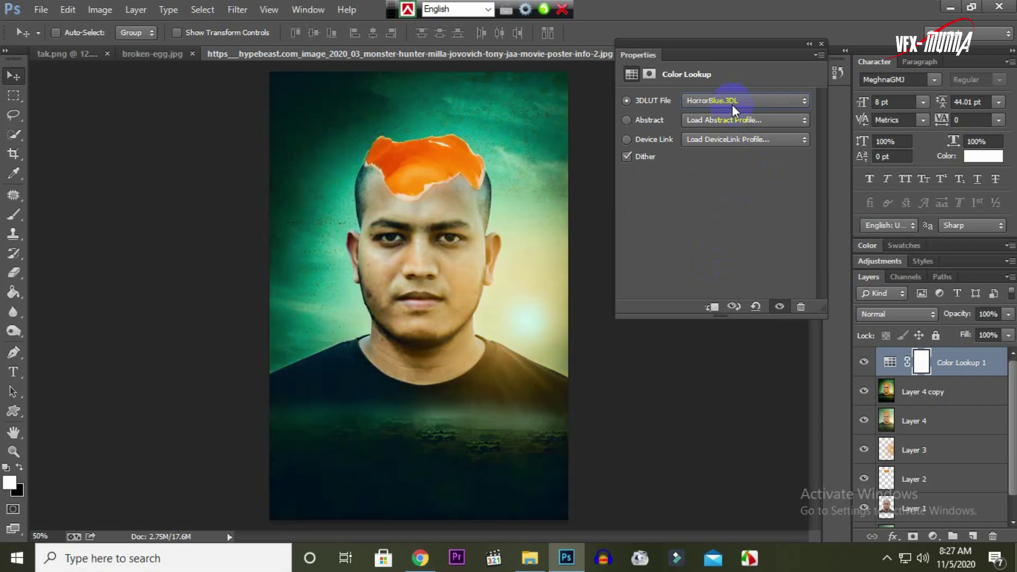
{"action": "scroll", "coordinate": [732, 104], "scroll_direction": "up", "scroll_amount": 1}
{"action": "scroll", "coordinate": [732, 103], "scroll_direction": "up", "scroll_amount": 1}
{"action": "scroll", "coordinate": [732, 104], "scroll_direction": "up", "scroll_amount": 1}
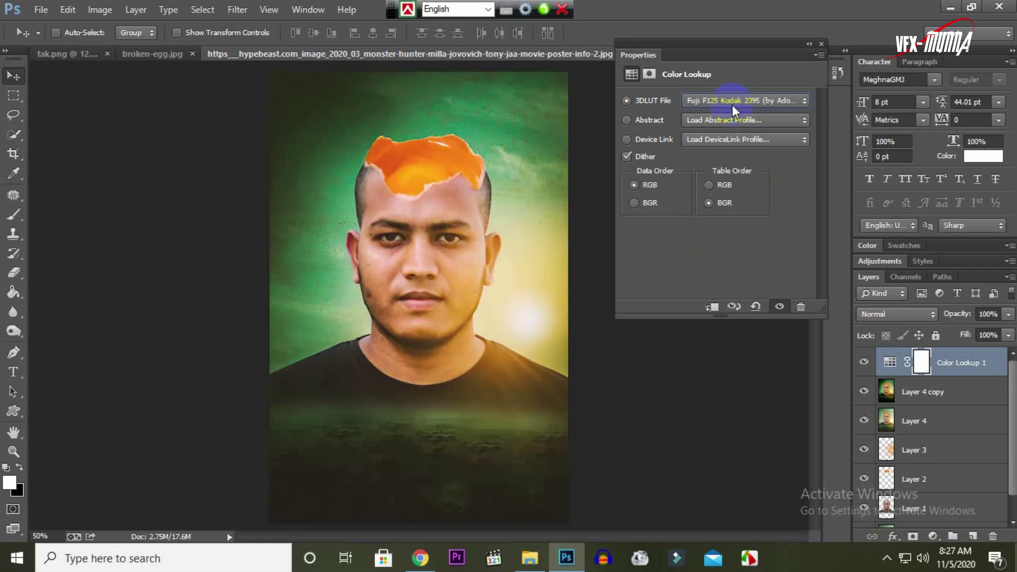
{"action": "scroll", "coordinate": [732, 104], "scroll_direction": "up", "scroll_amount": 1}
{"action": "scroll", "coordinate": [732, 104], "scroll_direction": "down", "scroll_amount": 1}
{"action": "scroll", "coordinate": [732, 104], "scroll_direction": "down", "scroll_amount": 2}
{"action": "scroll", "coordinate": [732, 104], "scroll_direction": "down", "scroll_amount": 3}
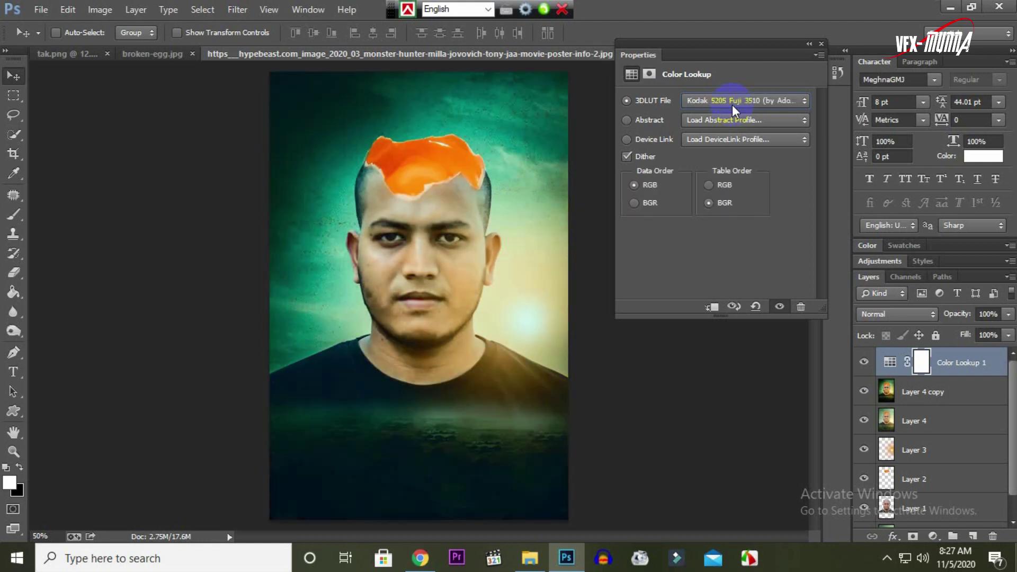
{"action": "scroll", "coordinate": [732, 104], "scroll_direction": "down", "scroll_amount": 1}
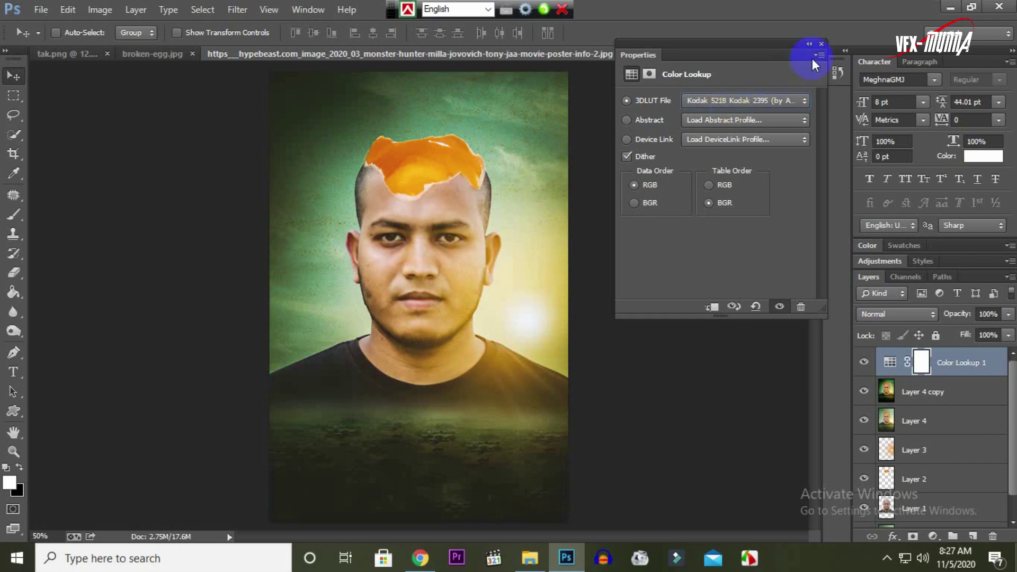
{"action": "left_click", "coordinate": [822, 44]}
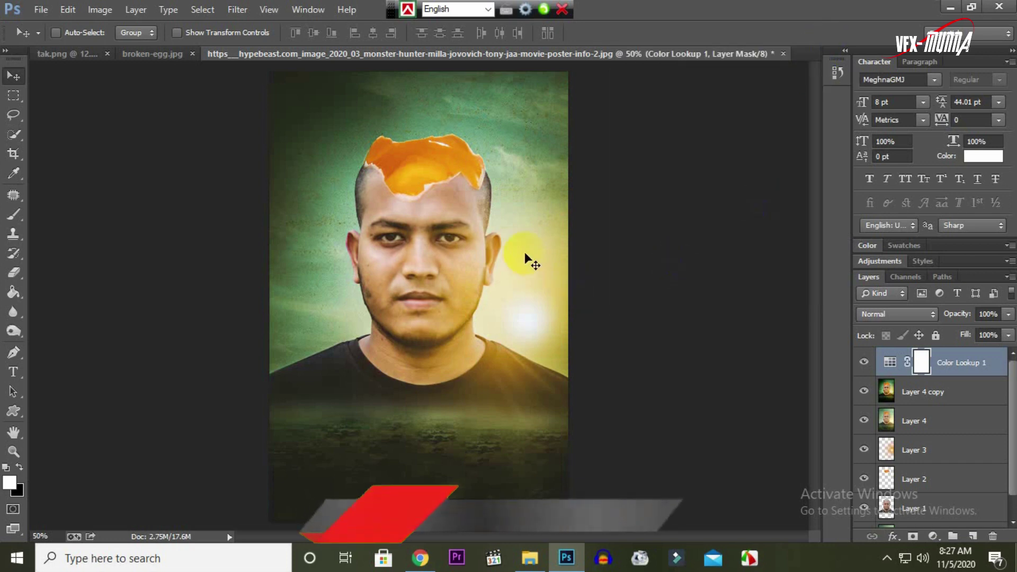
Step: Start a 72 pt text line below the face and type the title in lowercase
{"action": "left_click", "coordinate": [13, 373]}
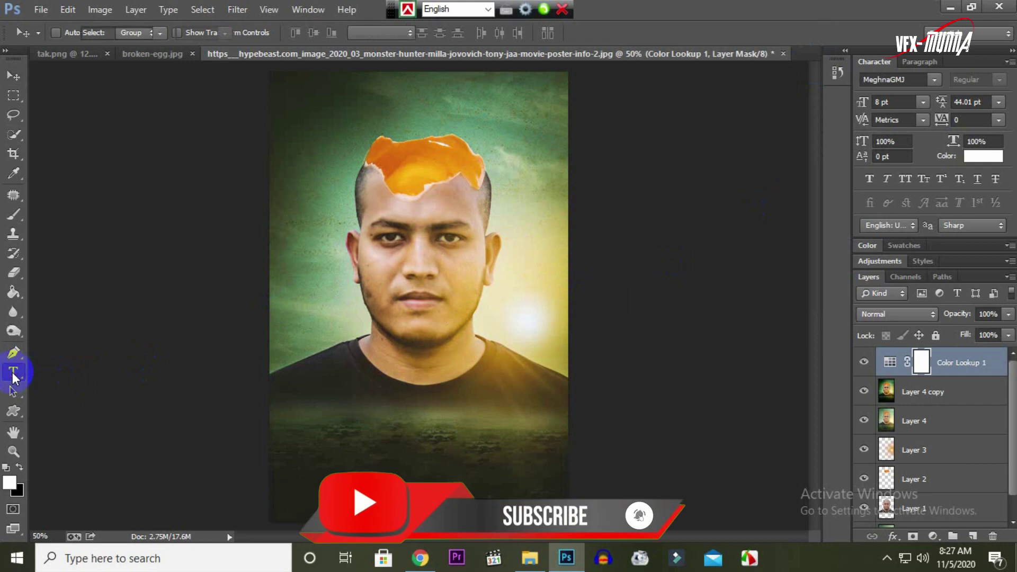
{"action": "left_click", "coordinate": [372, 407]}
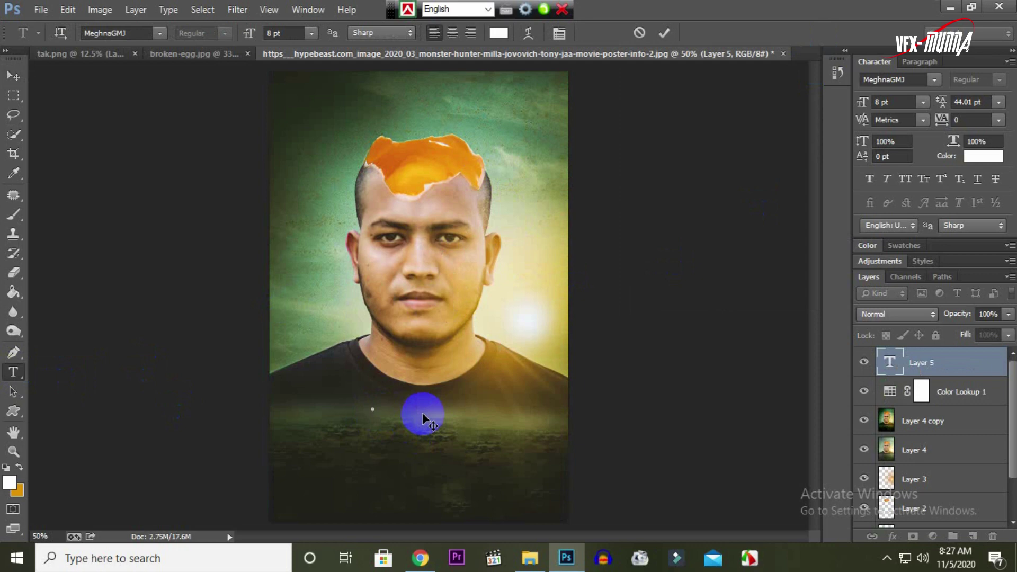
{"action": "left_click", "coordinate": [311, 33]}
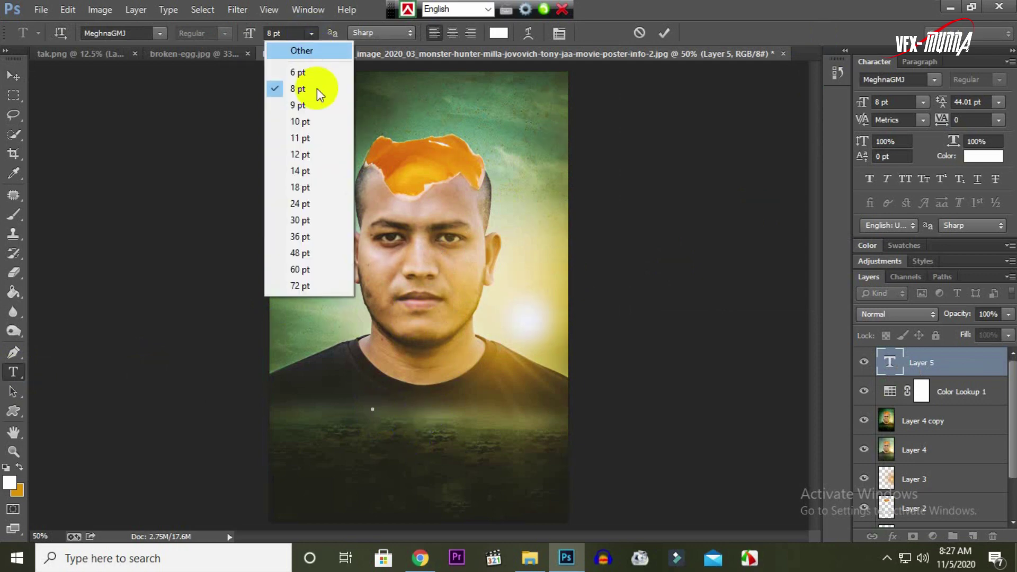
{"action": "left_click", "coordinate": [300, 286]}
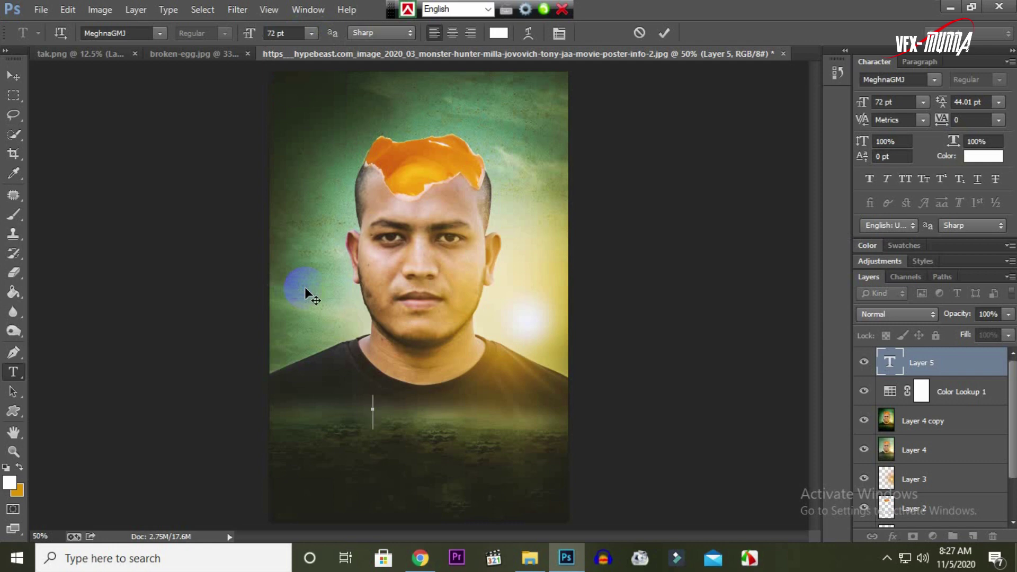
{"action": "type", "text": "e"}
{"action": "type", "text": "g"}
{"action": "type", "text": "g"}
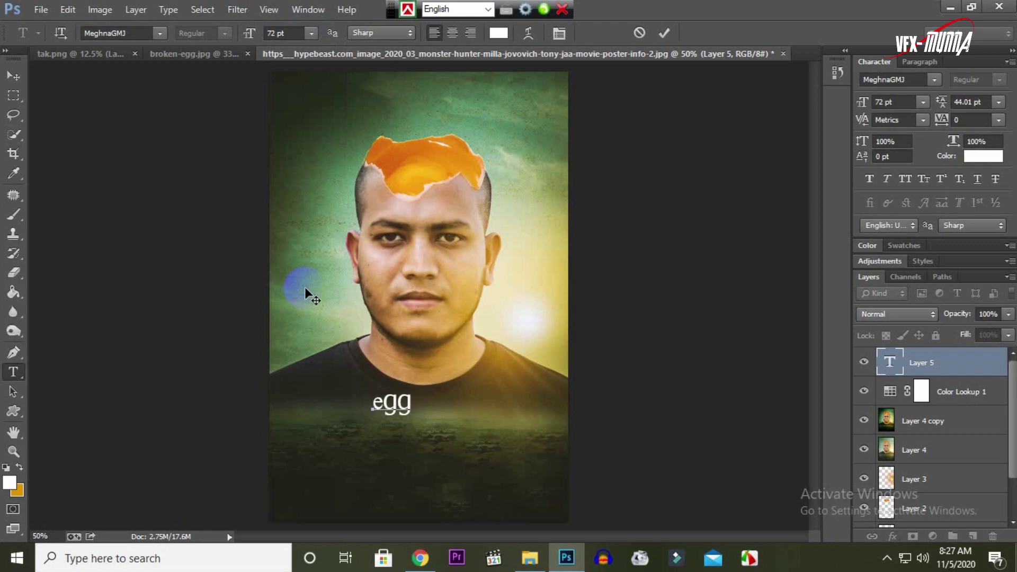
{"action": "type", "text": " man"}
Step: Fix the capitals so the title reads 'Egg MAN', then select the whole title
{"action": "double_click", "coordinate": [433, 404]}
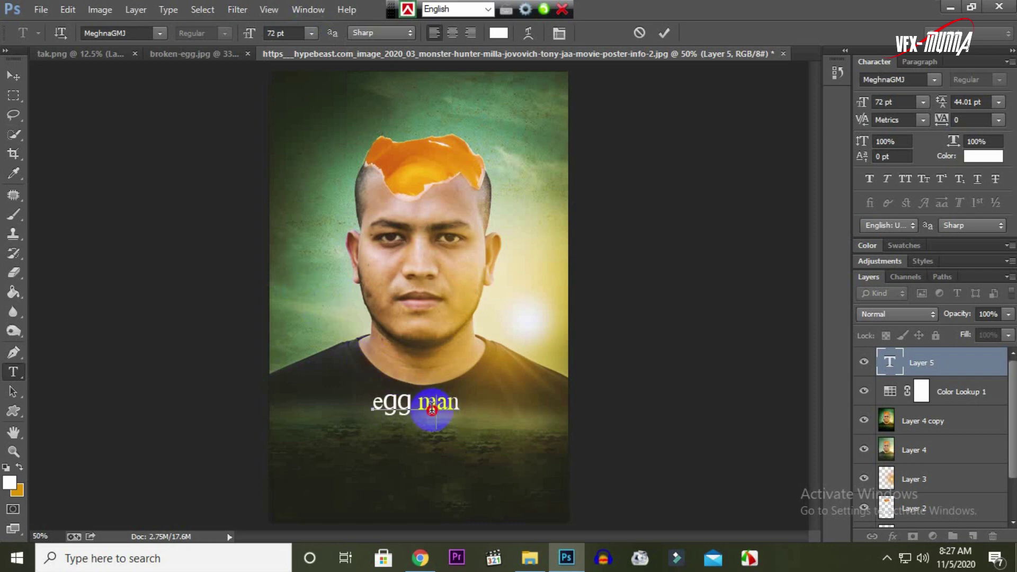
{"action": "left_click_drag", "start_coordinate": [432, 408], "coordinate": [422, 407]}
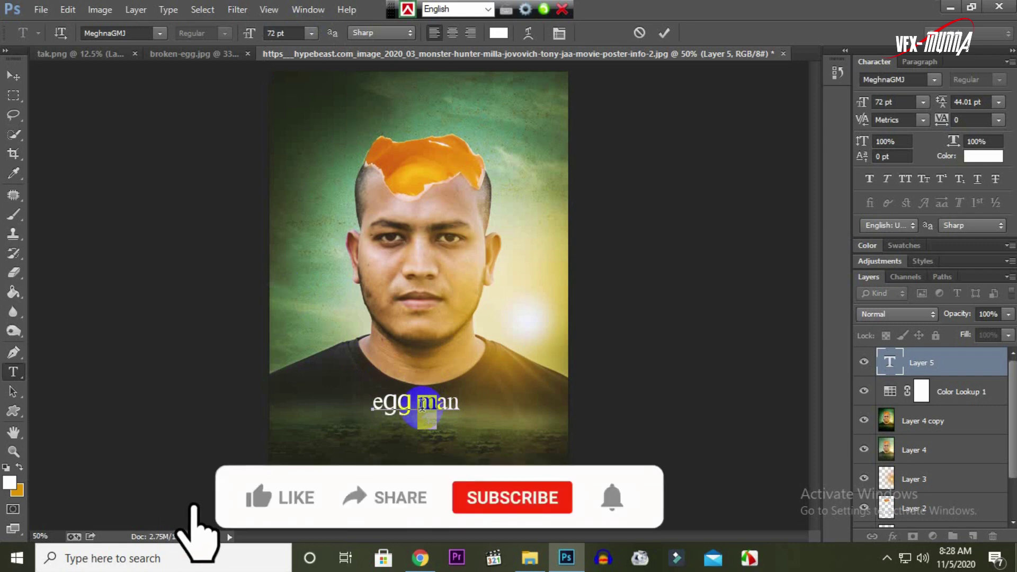
{"action": "type", "text": "M"}
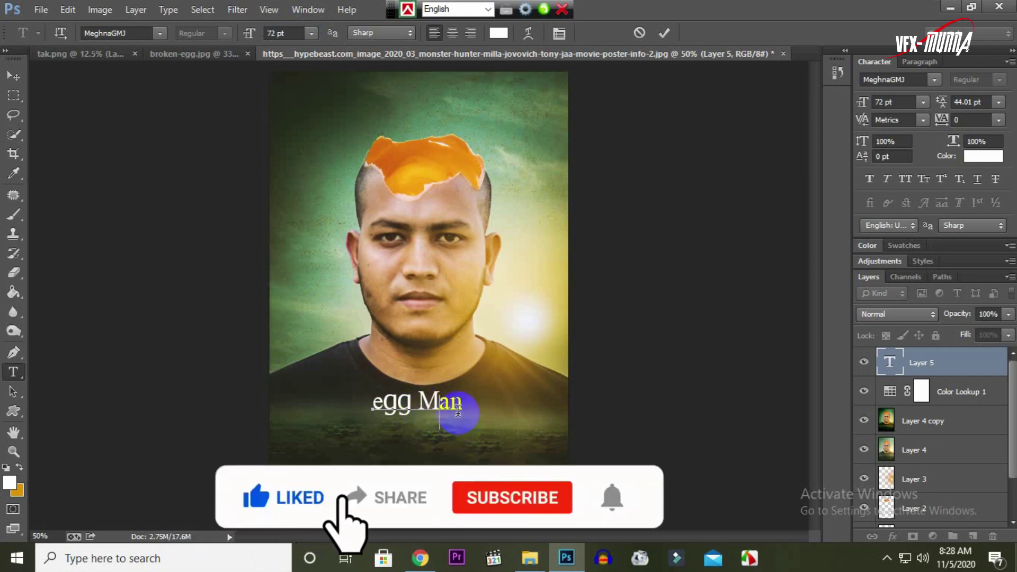
{"action": "left_click_drag", "start_coordinate": [438, 408], "coordinate": [464, 418]}
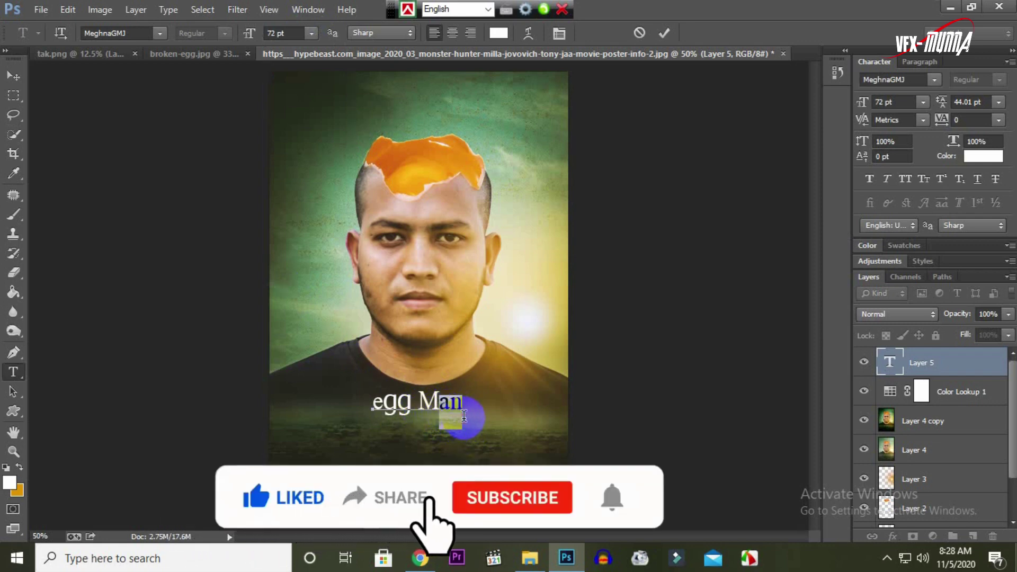
{"action": "type", "text": "A"}
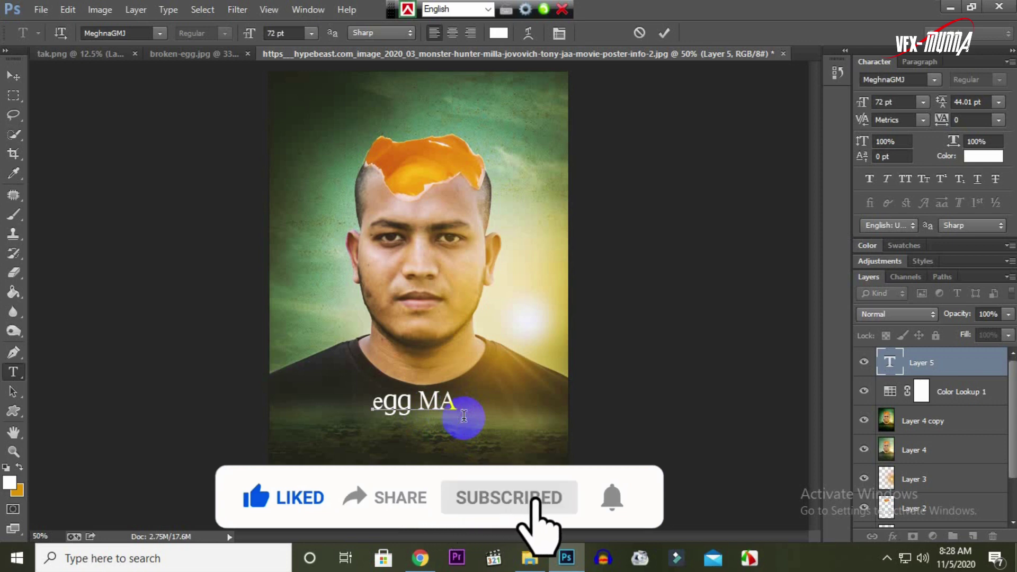
{"action": "type", "text": "N"}
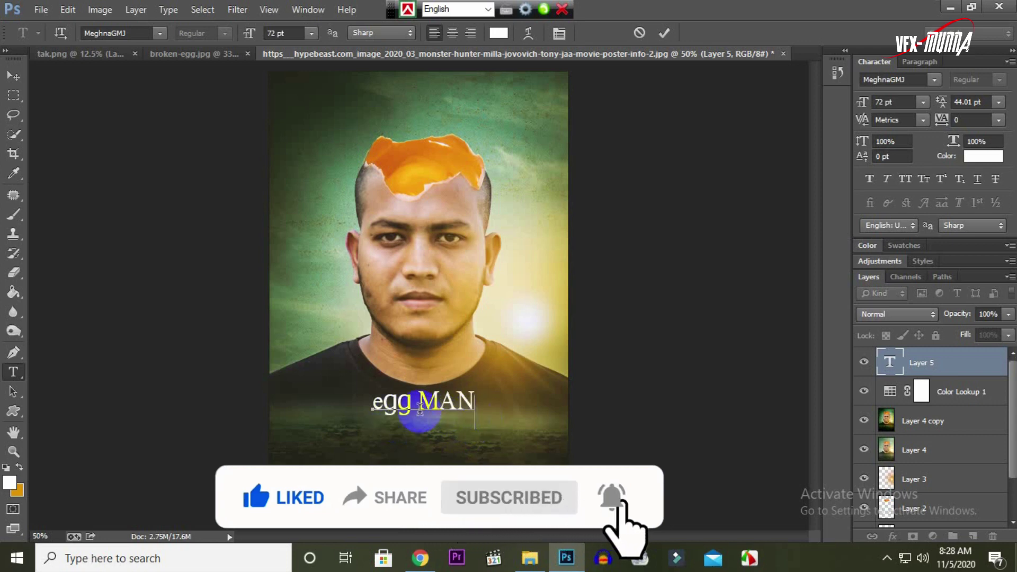
{"action": "left_click_drag", "start_coordinate": [383, 406], "coordinate": [370, 402]}
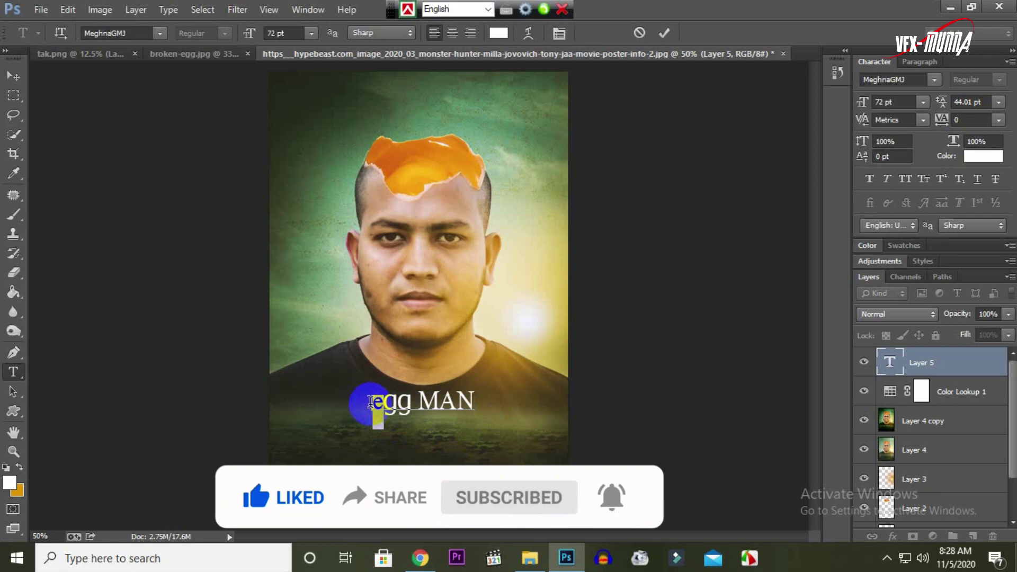
{"action": "type", "text": "E"}
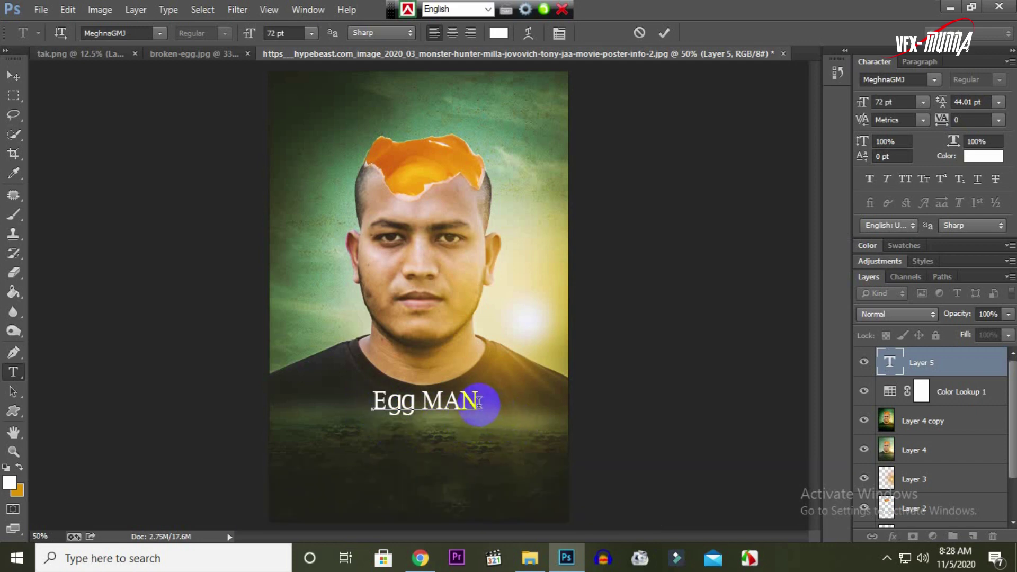
{"action": "left_click_drag", "start_coordinate": [479, 401], "coordinate": [325, 399]}
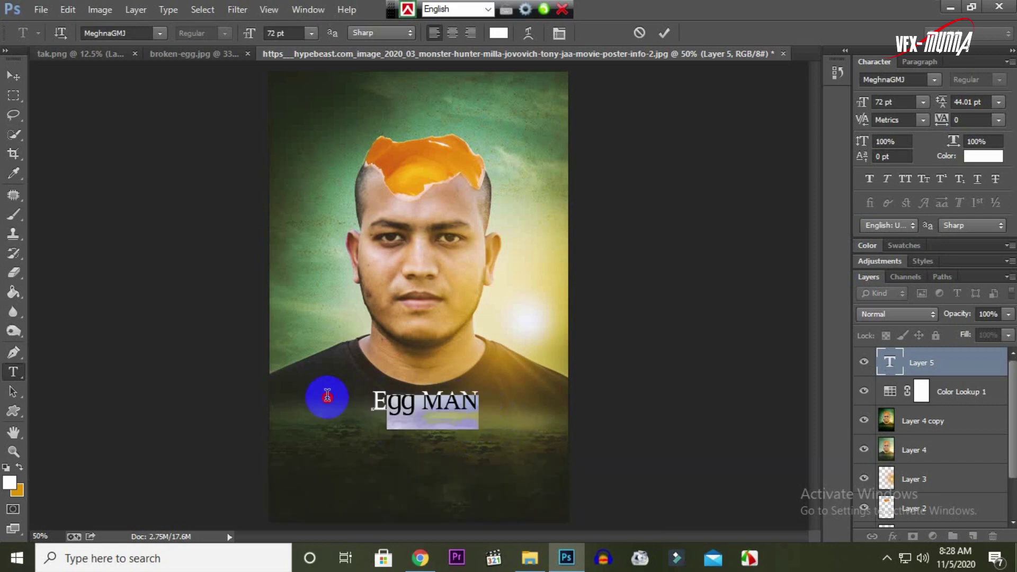
Step: Raise the Egg MAN font size from 72 to 150 pt and drag it lower, centred on the chest
{"action": "left_click", "coordinate": [308, 35]}
{"action": "left_click", "coordinate": [310, 286]}
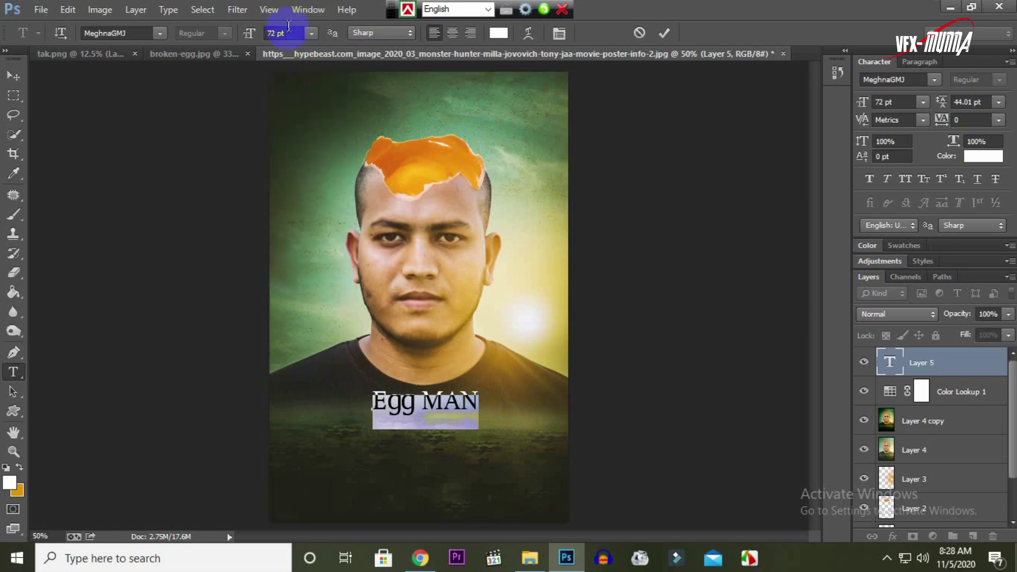
{"action": "scroll", "coordinate": [286, 33], "scroll_direction": "up", "scroll_amount": 3}
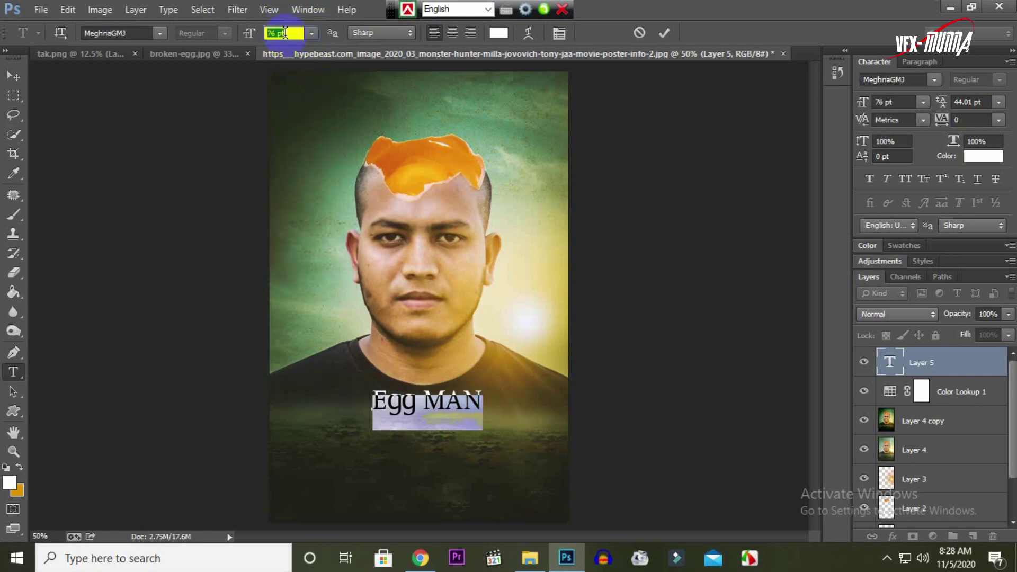
{"action": "scroll", "coordinate": [286, 33], "scroll_direction": "up", "scroll_amount": 8}
{"action": "scroll", "coordinate": [286, 34], "scroll_direction": "up", "scroll_amount": 9}
{"action": "scroll", "coordinate": [287, 35], "scroll_direction": "up", "scroll_amount": 10}
{"action": "scroll", "coordinate": [285, 33], "scroll_direction": "up", "scroll_amount": 7}
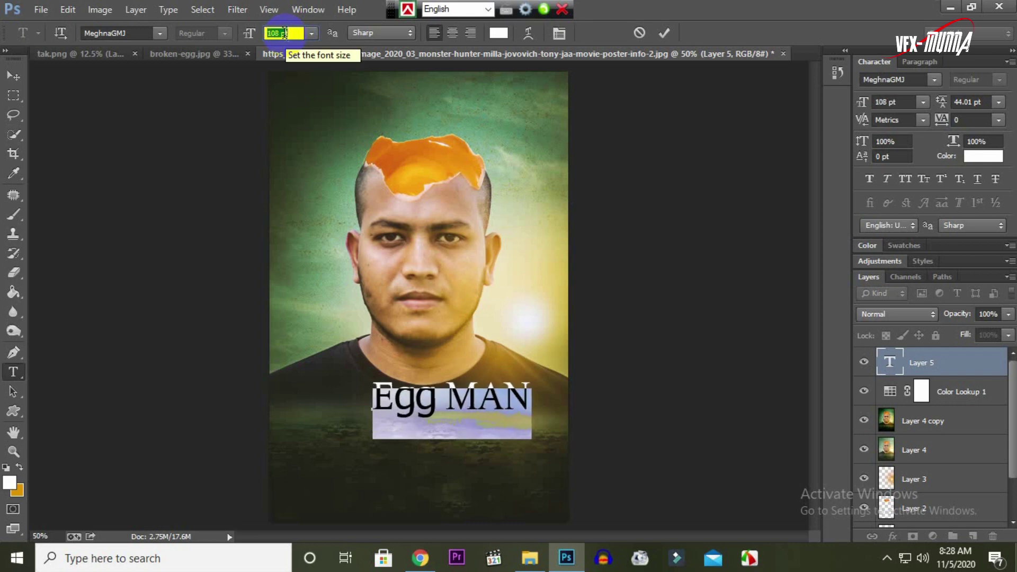
{"action": "scroll", "coordinate": [286, 33], "scroll_direction": "up", "scroll_amount": 7}
{"action": "scroll", "coordinate": [285, 33], "scroll_direction": "up", "scroll_amount": 7}
{"action": "scroll", "coordinate": [284, 33], "scroll_direction": "up", "scroll_amount": 7}
{"action": "scroll", "coordinate": [284, 33], "scroll_direction": "up", "scroll_amount": 5}
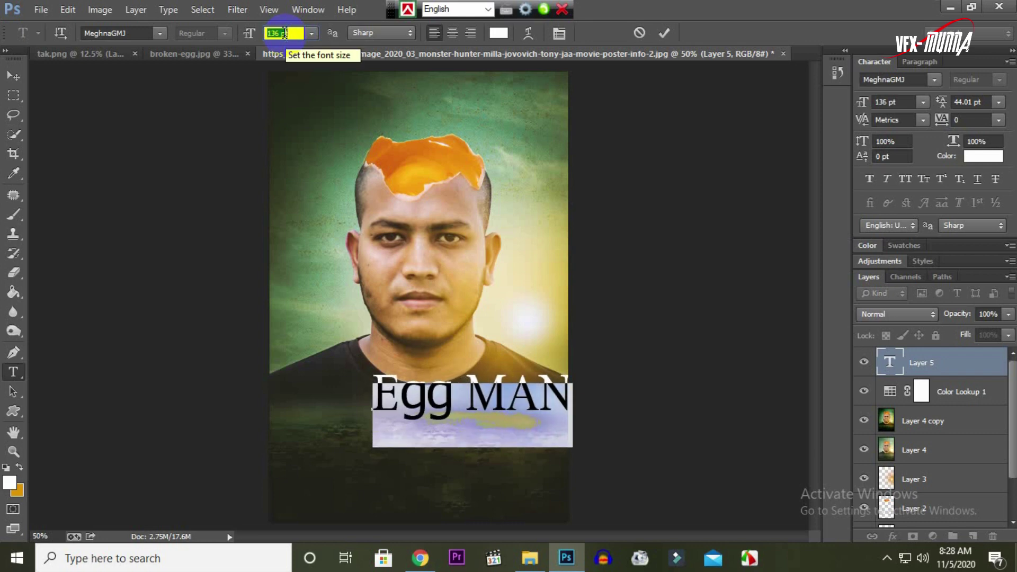
{"action": "scroll", "coordinate": [284, 33], "scroll_direction": "up", "scroll_amount": 5}
{"action": "scroll", "coordinate": [285, 33], "scroll_direction": "up", "scroll_amount": 5}
{"action": "scroll", "coordinate": [284, 33], "scroll_direction": "up", "scroll_amount": 5}
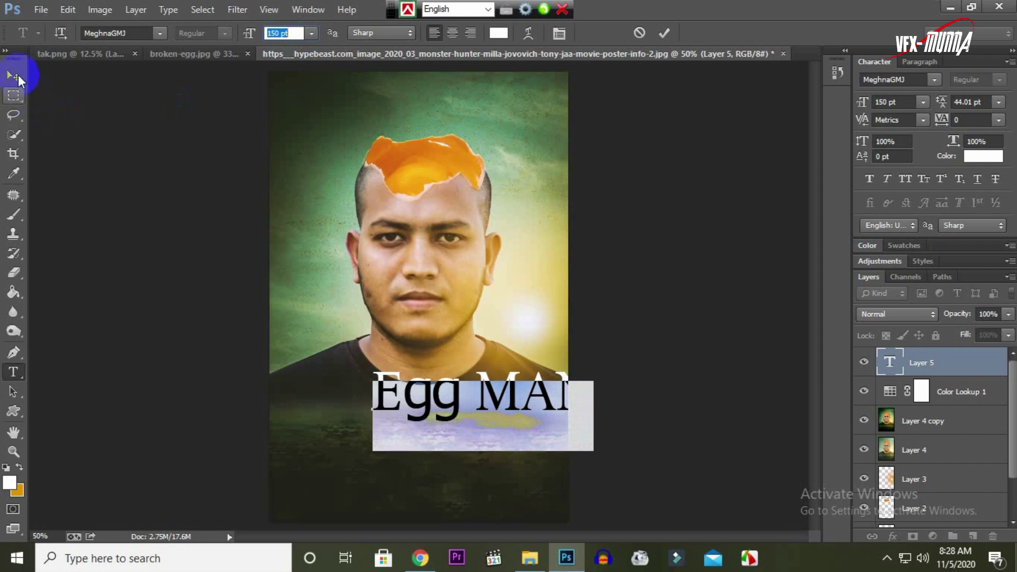
{"action": "left_click", "coordinate": [14, 75]}
{"action": "left_click_drag", "start_coordinate": [494, 394], "coordinate": [455, 426]}
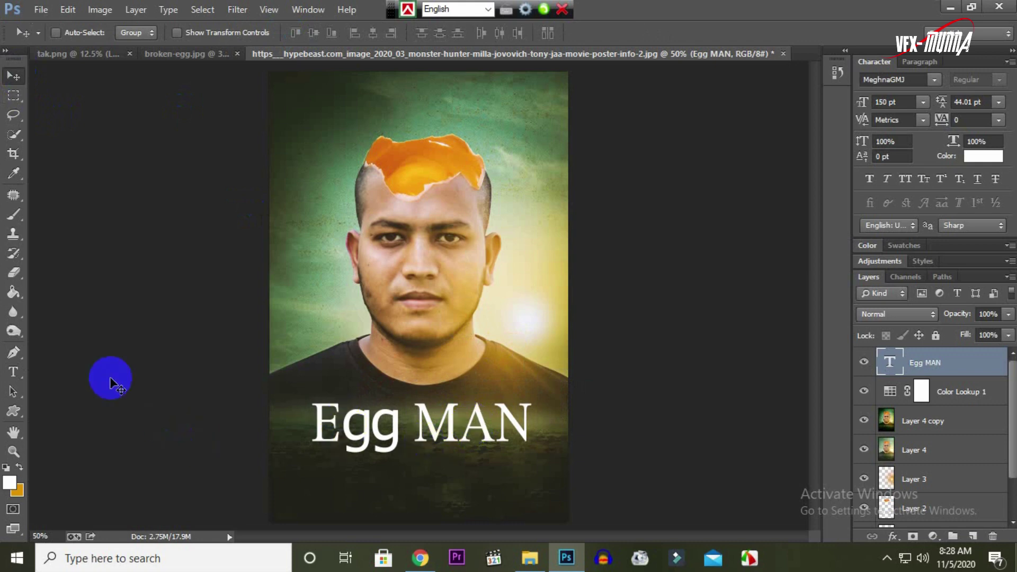
Step: Choose the Brush tool with textured preset 39 and add an empty Layer 5 above the title
{"action": "left_click", "coordinate": [15, 214]}
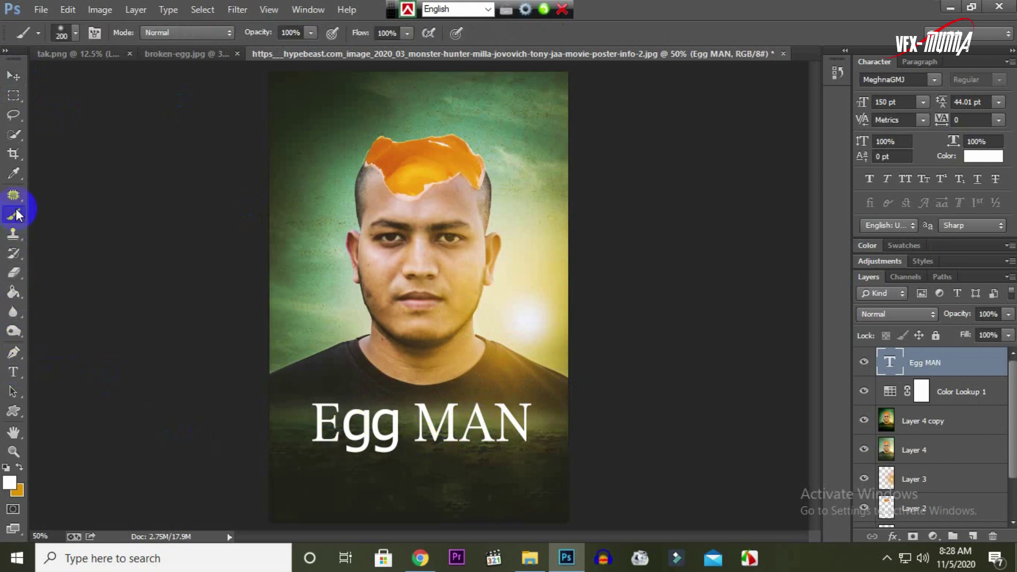
{"action": "left_click", "coordinate": [71, 38]}
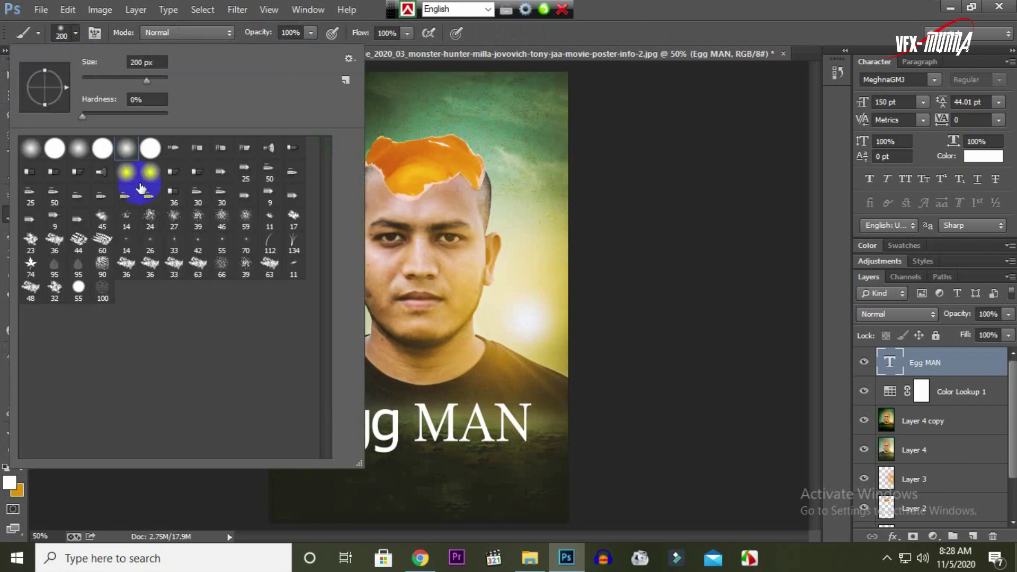
{"action": "left_click", "coordinate": [201, 225]}
{"action": "left_click", "coordinate": [624, 24]}
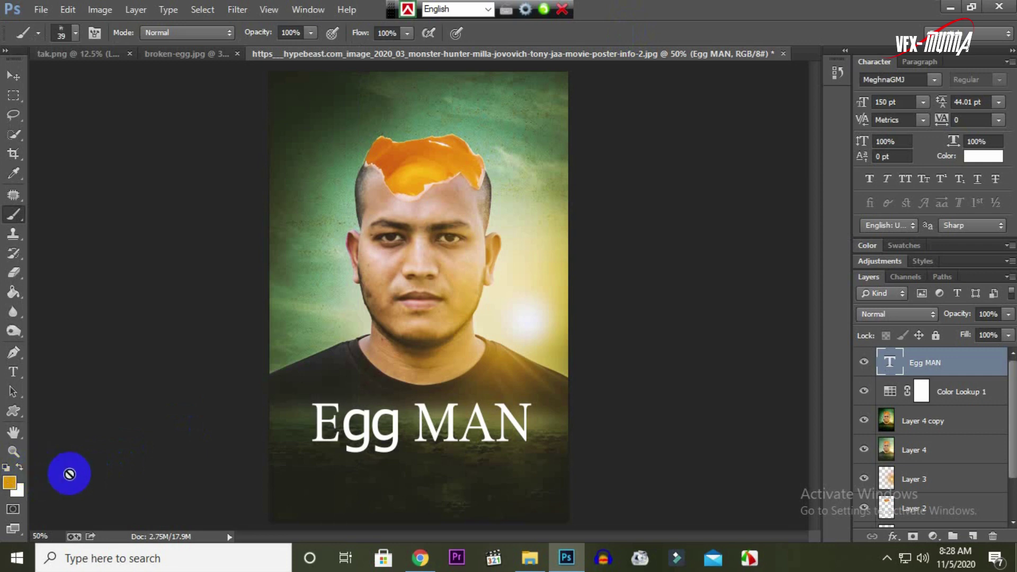
{"action": "left_click", "coordinate": [972, 536]}
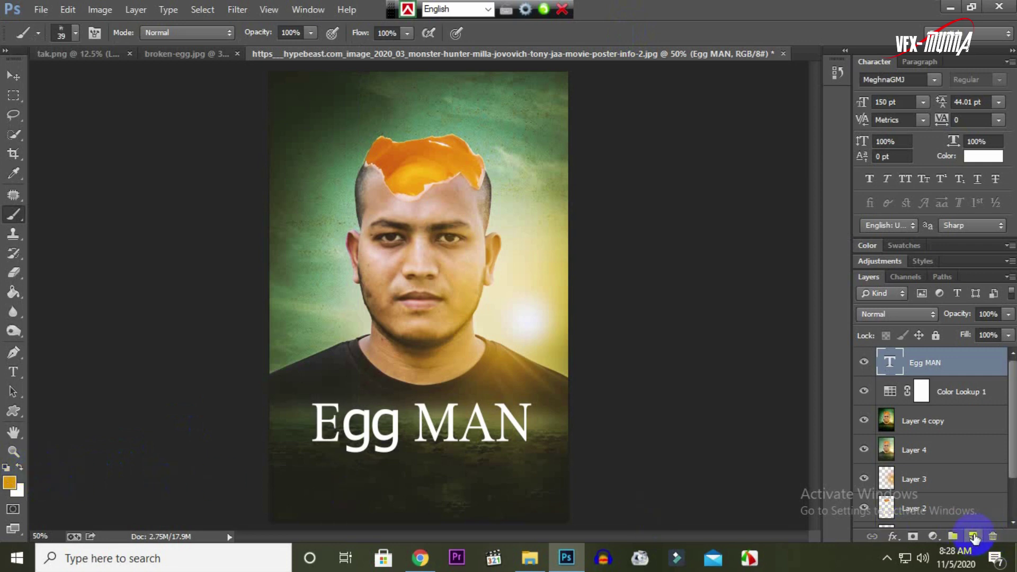
{"action": "left_click", "coordinate": [973, 536]}
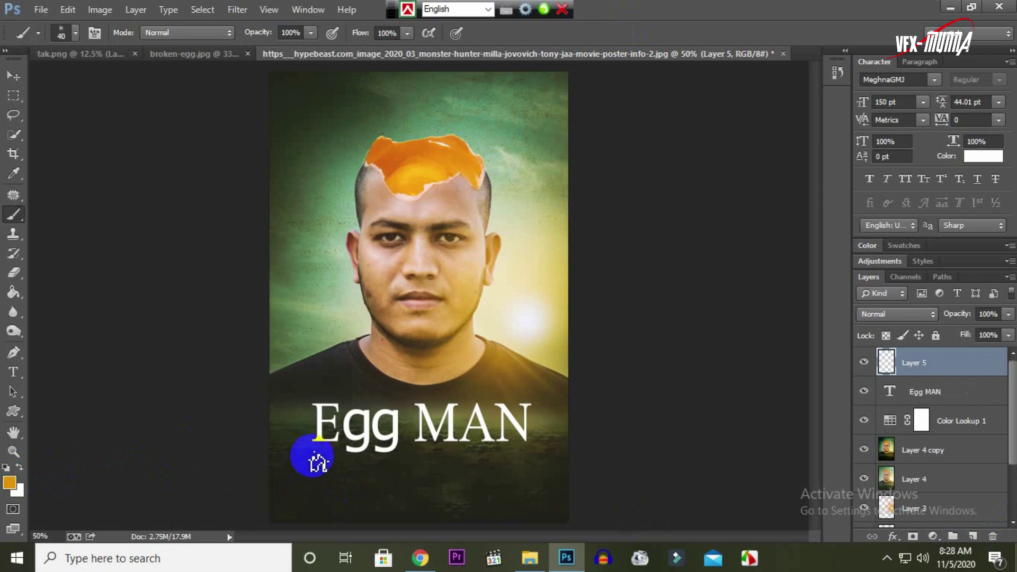
Step: Paint a wide orange stroke below the title with an enlarged brush, at 43% layer opacity
{"action": "key", "text": "bracketright"}
{"action": "key", "text": "bracketright"}
{"action": "key", "text": "bracketright"}
{"action": "left_click_drag", "start_coordinate": [276, 460], "coordinate": [560, 435]}
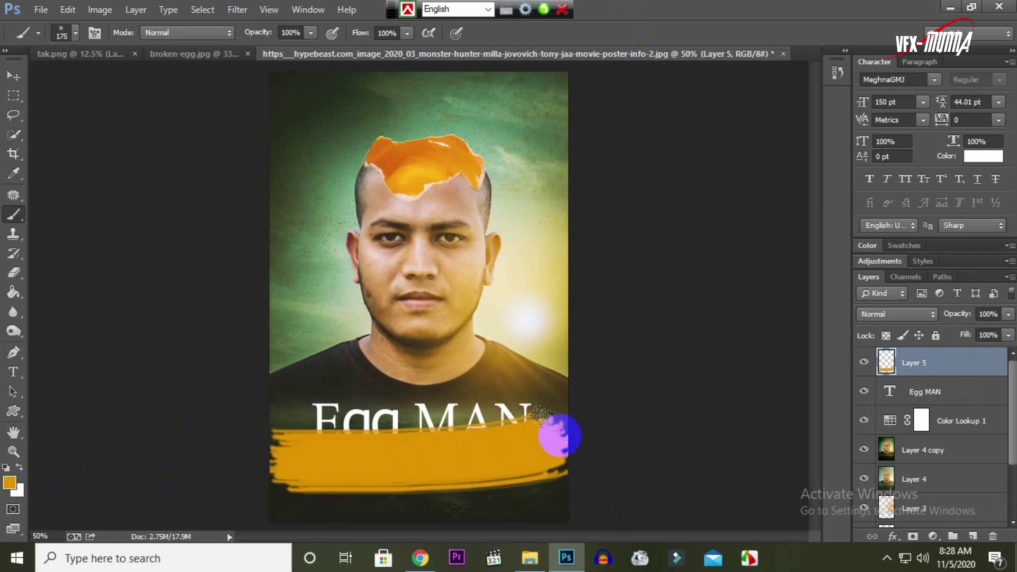
{"action": "left_click", "coordinate": [927, 318]}
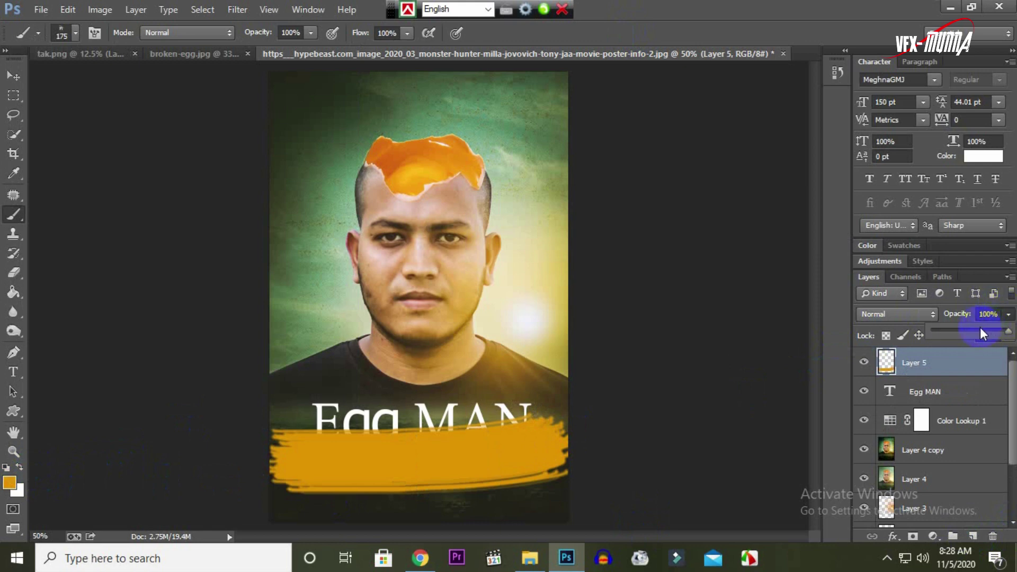
{"action": "left_click", "coordinate": [965, 329]}
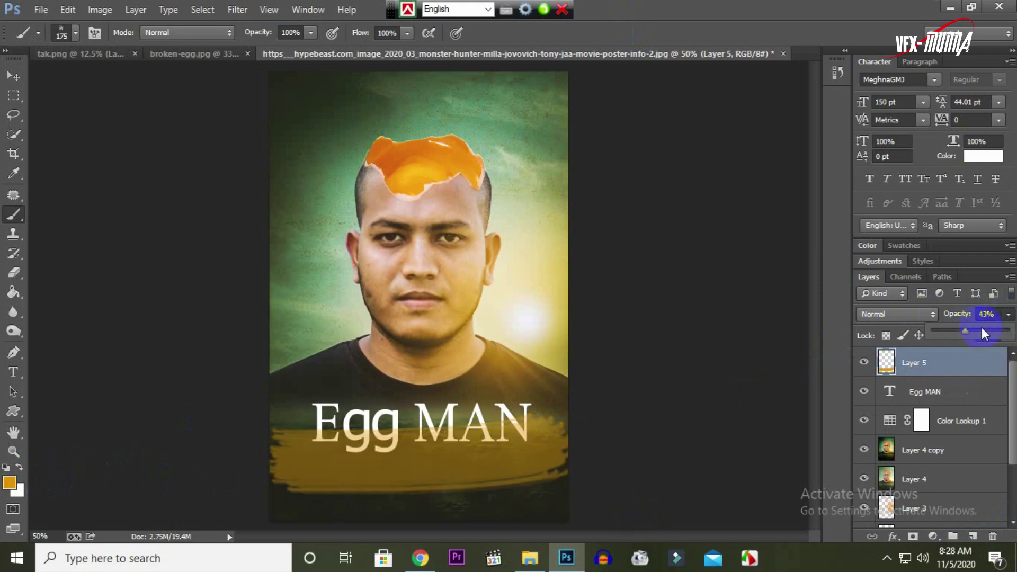
Step: Move the stroke up, stack the title layer above Layer 5, and nudge the title onto the banner
{"action": "left_click", "coordinate": [14, 76]}
{"action": "left_click_drag", "start_coordinate": [427, 466], "coordinate": [433, 440]}
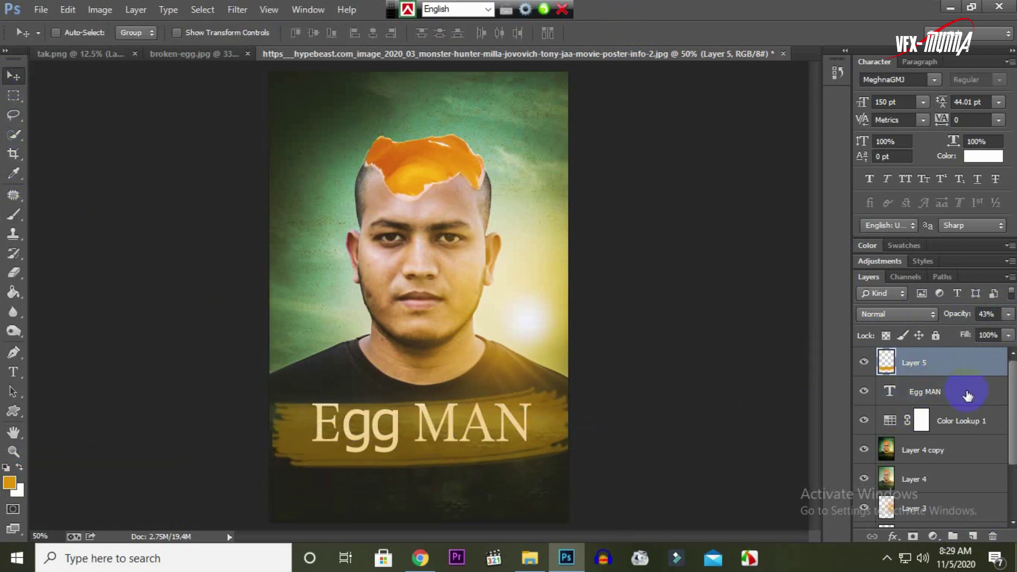
{"action": "left_click_drag", "start_coordinate": [967, 396], "coordinate": [953, 360]}
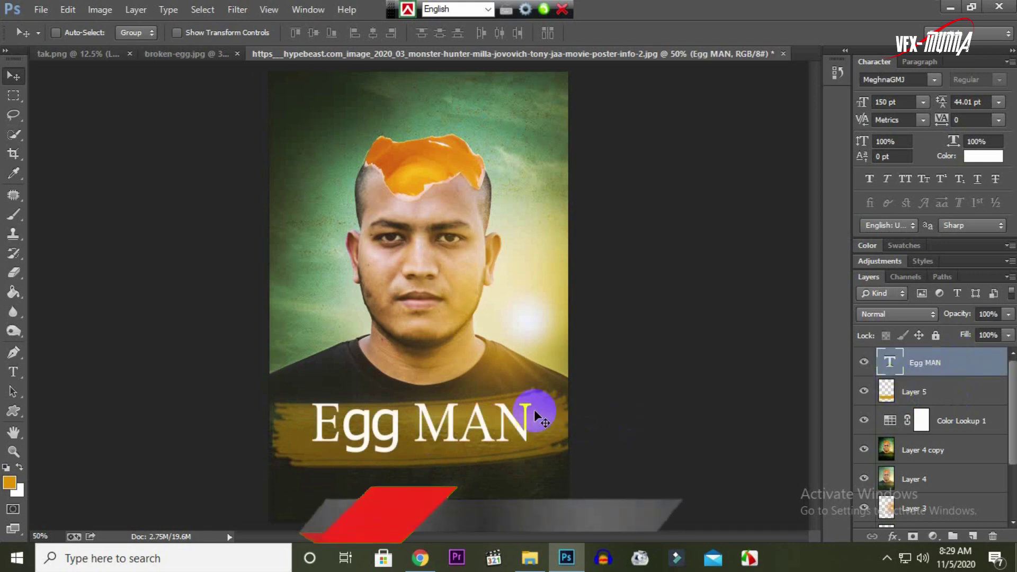
{"action": "left_click_drag", "start_coordinate": [474, 416], "coordinate": [471, 427]}
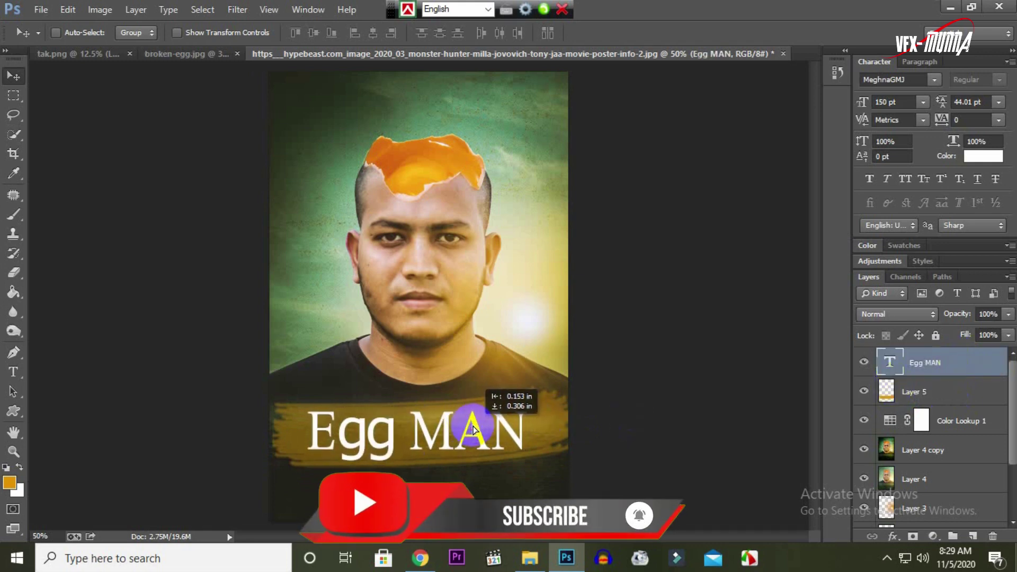
Step: Enable Drop Shadow and Color Overlay layer styles on the Egg MAN layer
{"action": "double_click", "coordinate": [994, 370]}
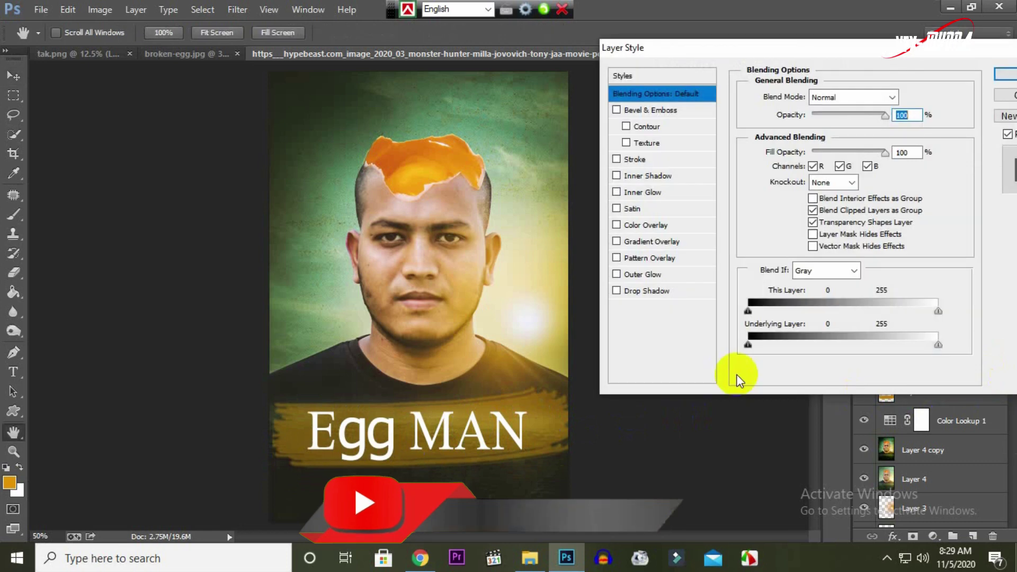
{"action": "left_click", "coordinate": [618, 291]}
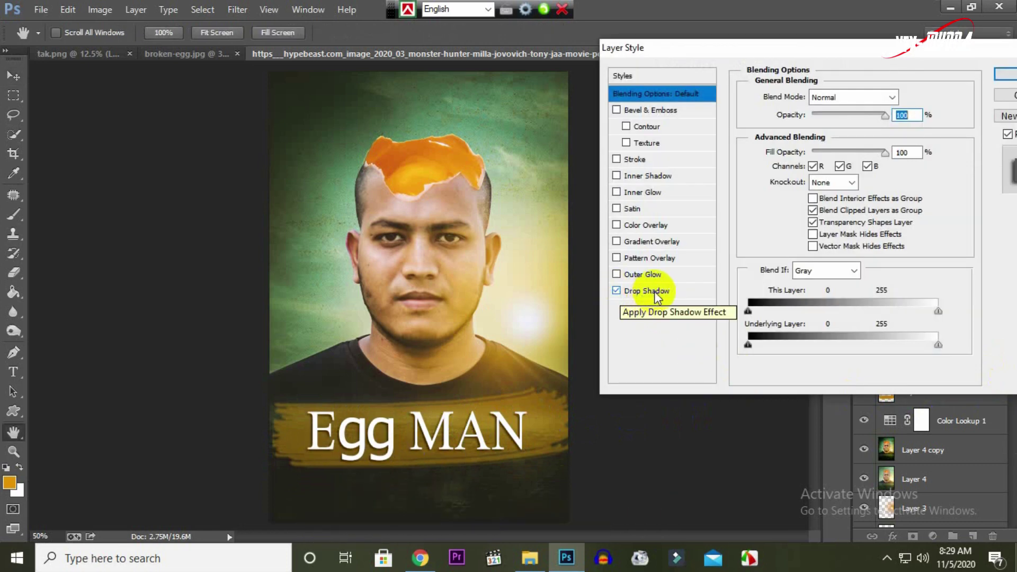
{"action": "left_click", "coordinate": [616, 225]}
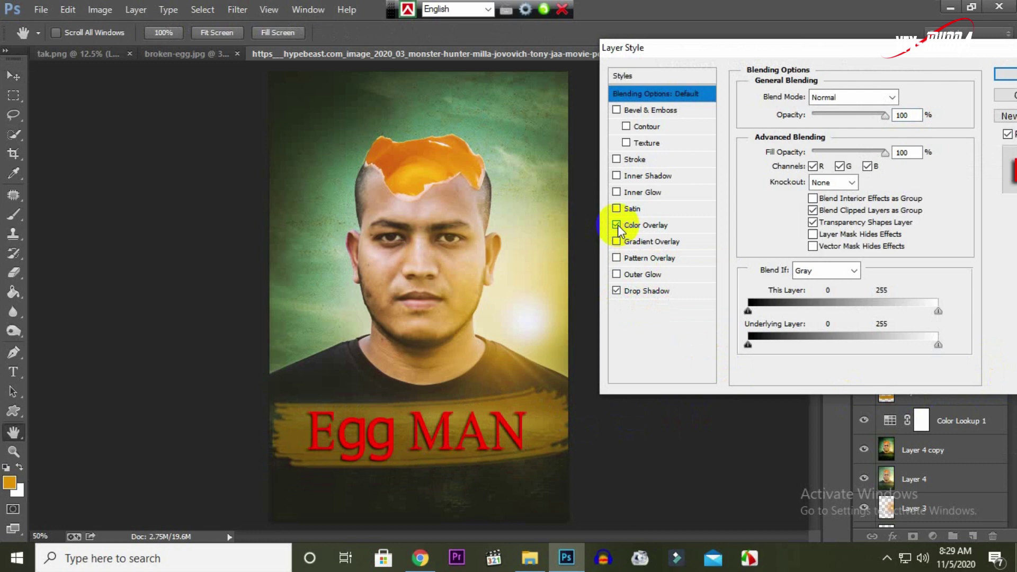
{"action": "left_click", "coordinate": [656, 226]}
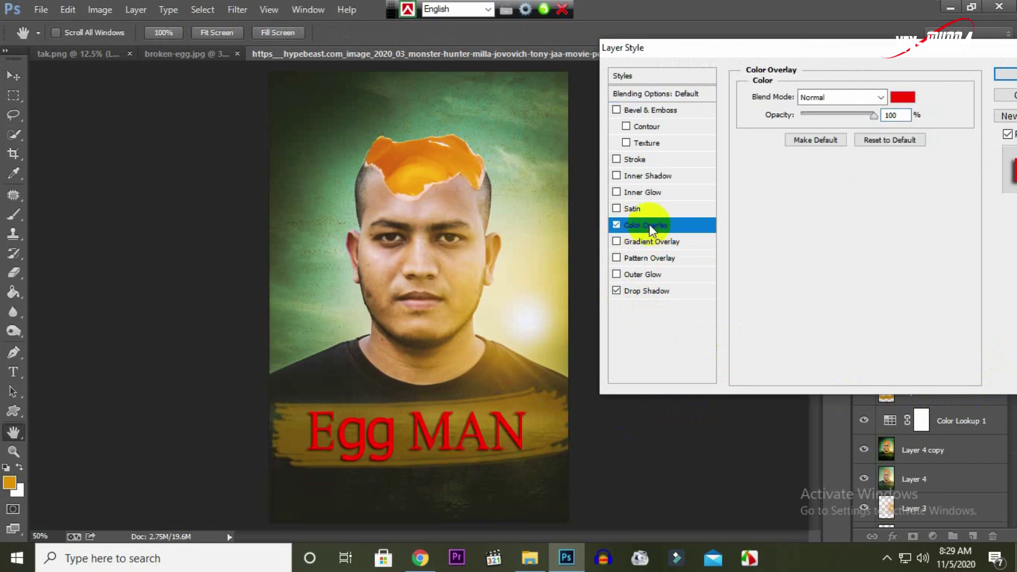
Step: Set the overlay colour to bright lemon yellow #fef501 and apply the layer style
{"action": "left_click", "coordinate": [903, 97]}
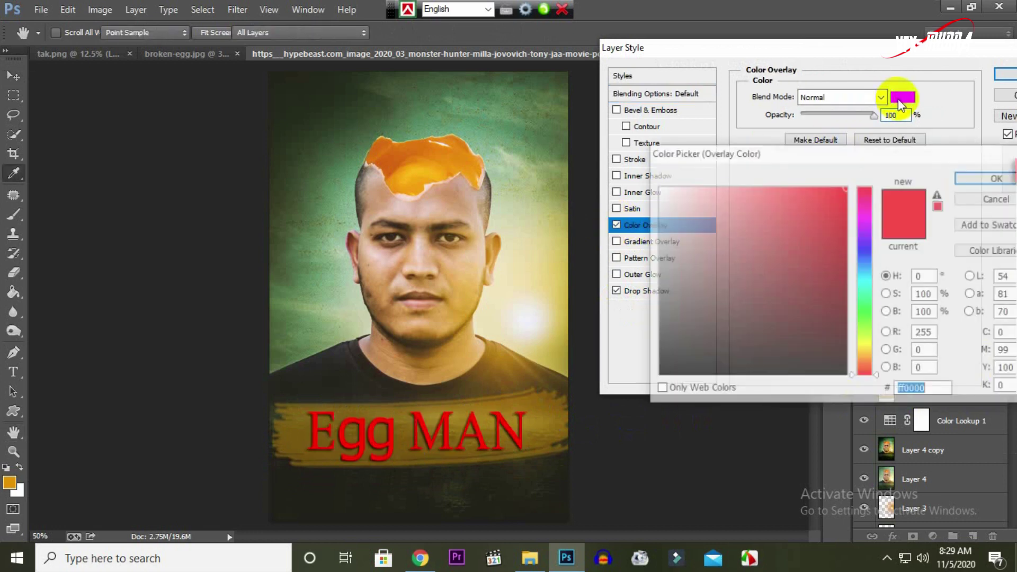
{"action": "left_click", "coordinate": [665, 305]}
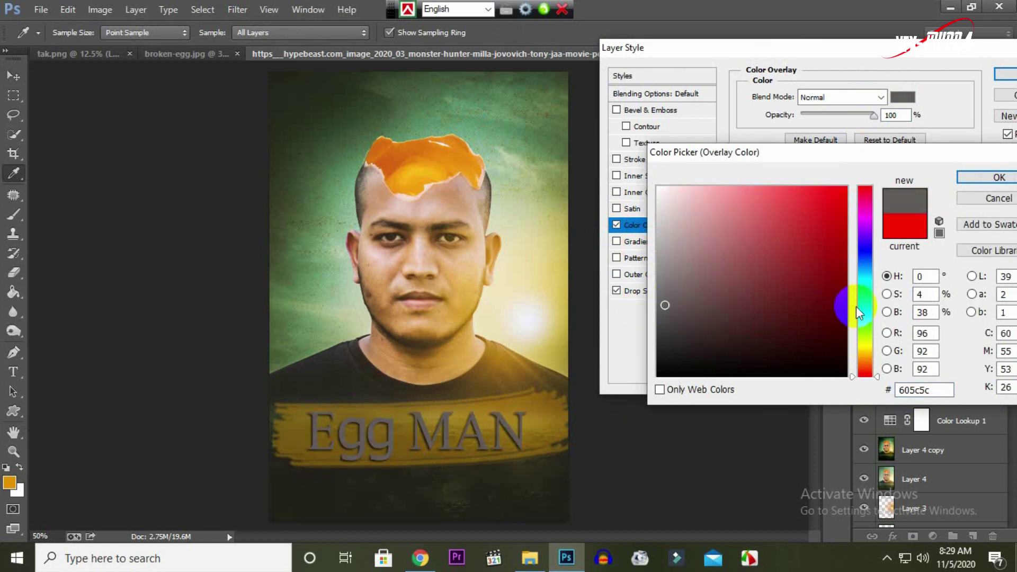
{"action": "left_click", "coordinate": [865, 354]}
{"action": "left_click_drag", "start_coordinate": [833, 199], "coordinate": [846, 188]}
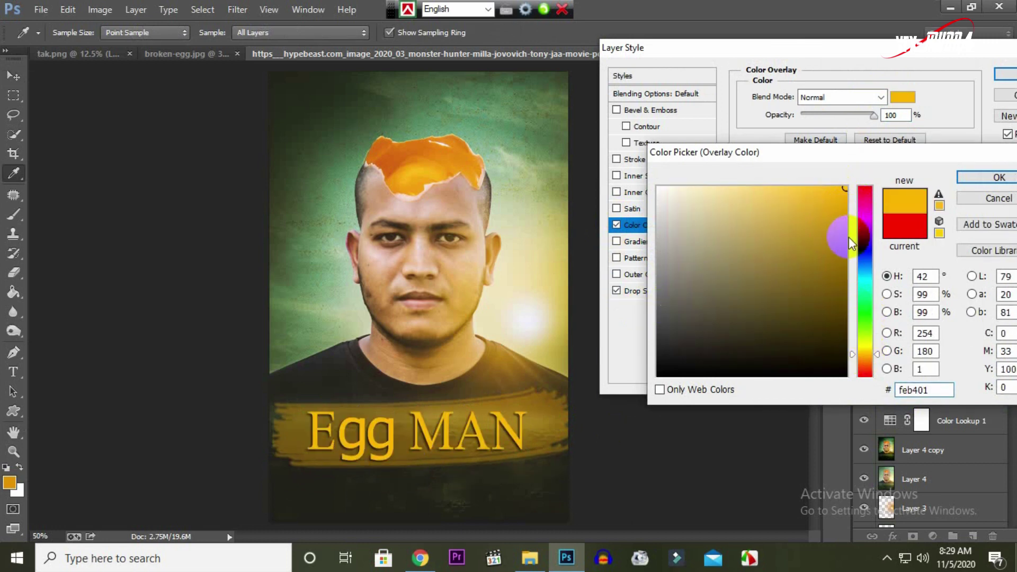
{"action": "left_click_drag", "start_coordinate": [875, 364], "coordinate": [874, 358]}
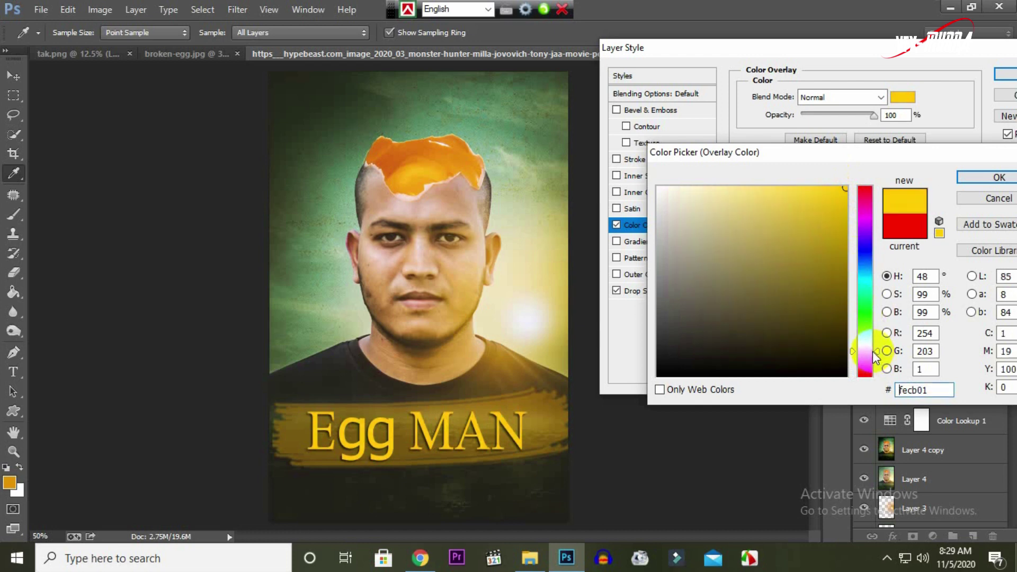
{"action": "left_click", "coordinate": [873, 351]}
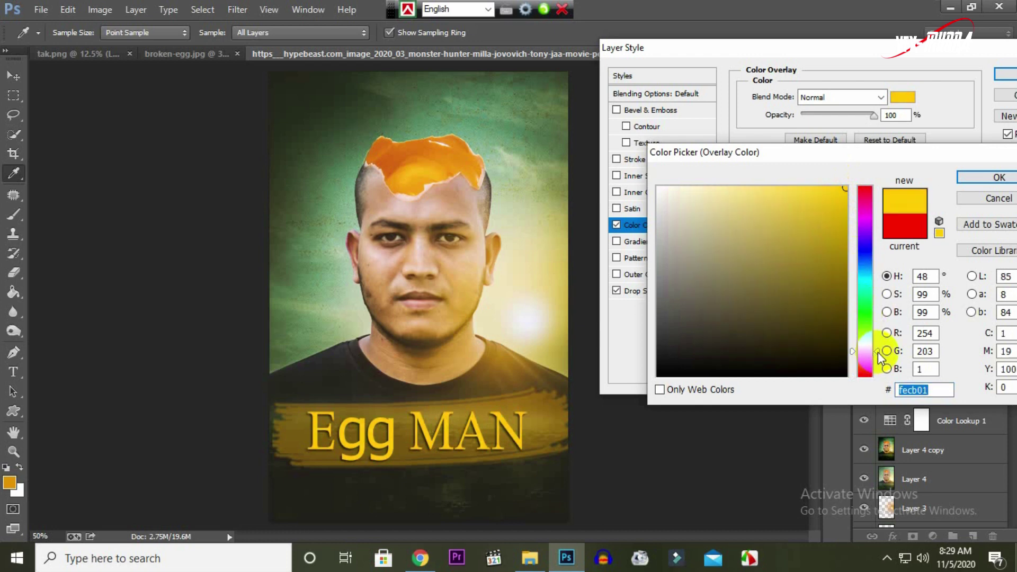
{"action": "left_click_drag", "start_coordinate": [873, 351], "coordinate": [877, 346]}
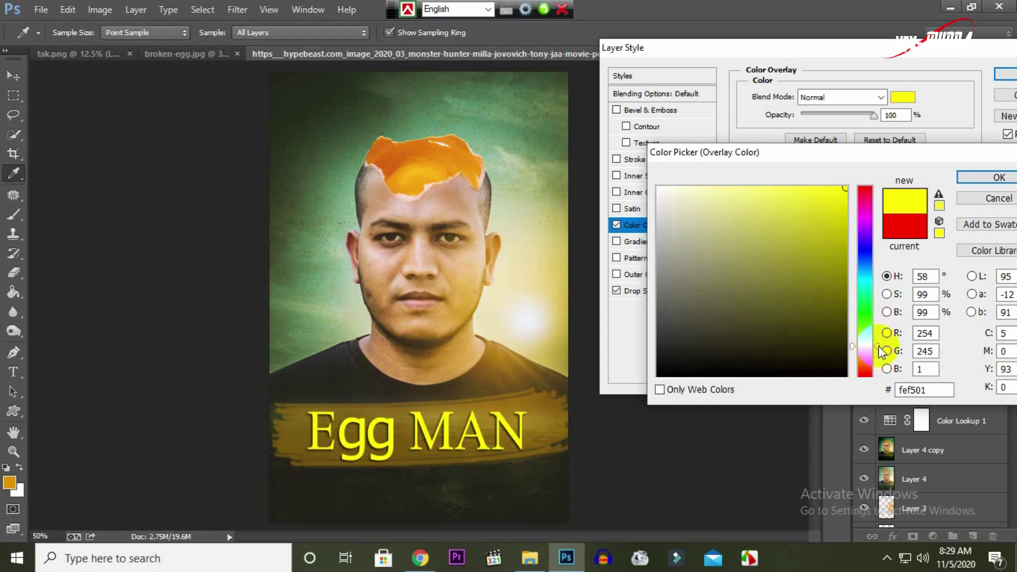
{"action": "left_click", "coordinate": [994, 179]}
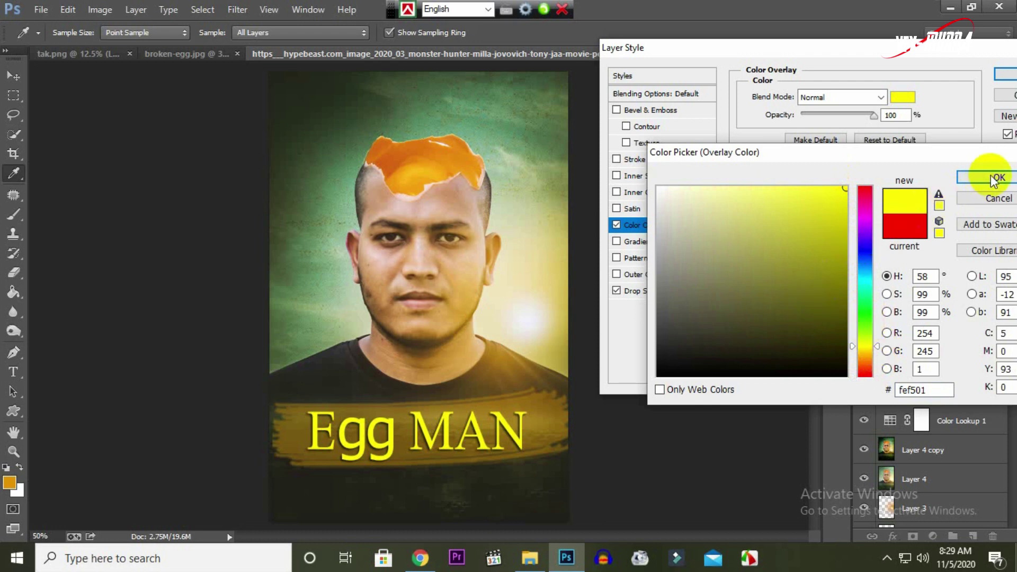
{"action": "left_click", "coordinate": [1004, 76]}
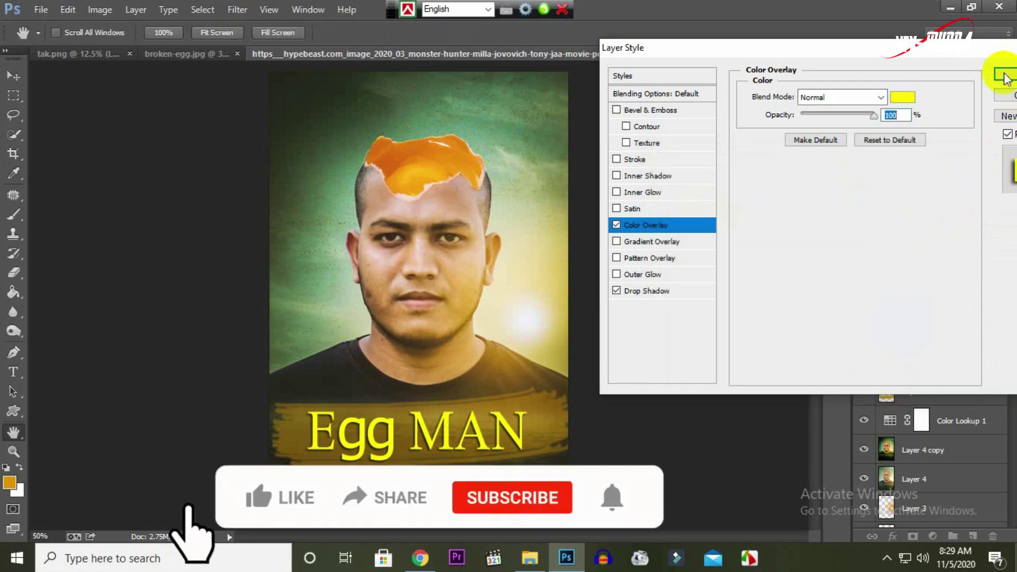